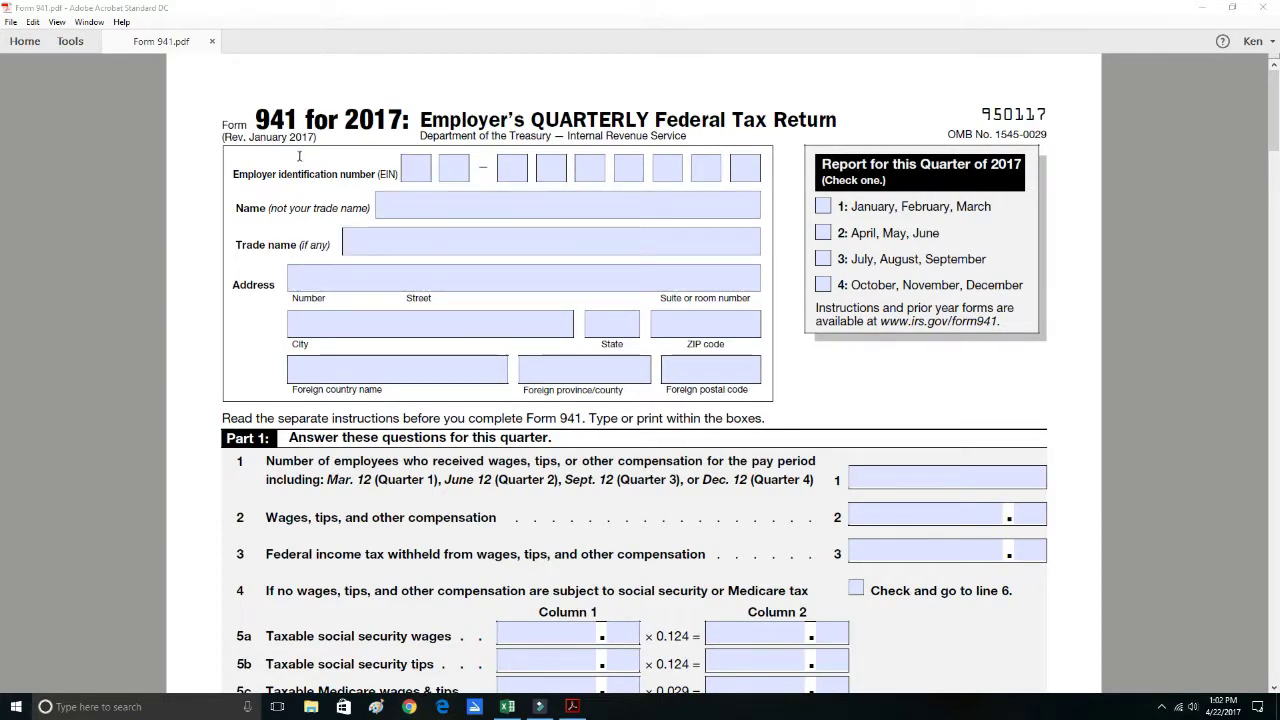
# Check Quarter 1 (January, February, March) as the reporting quarter on Form 941
pyautogui.moveTo(258, 118); pyautogui.dragTo(840, 127)
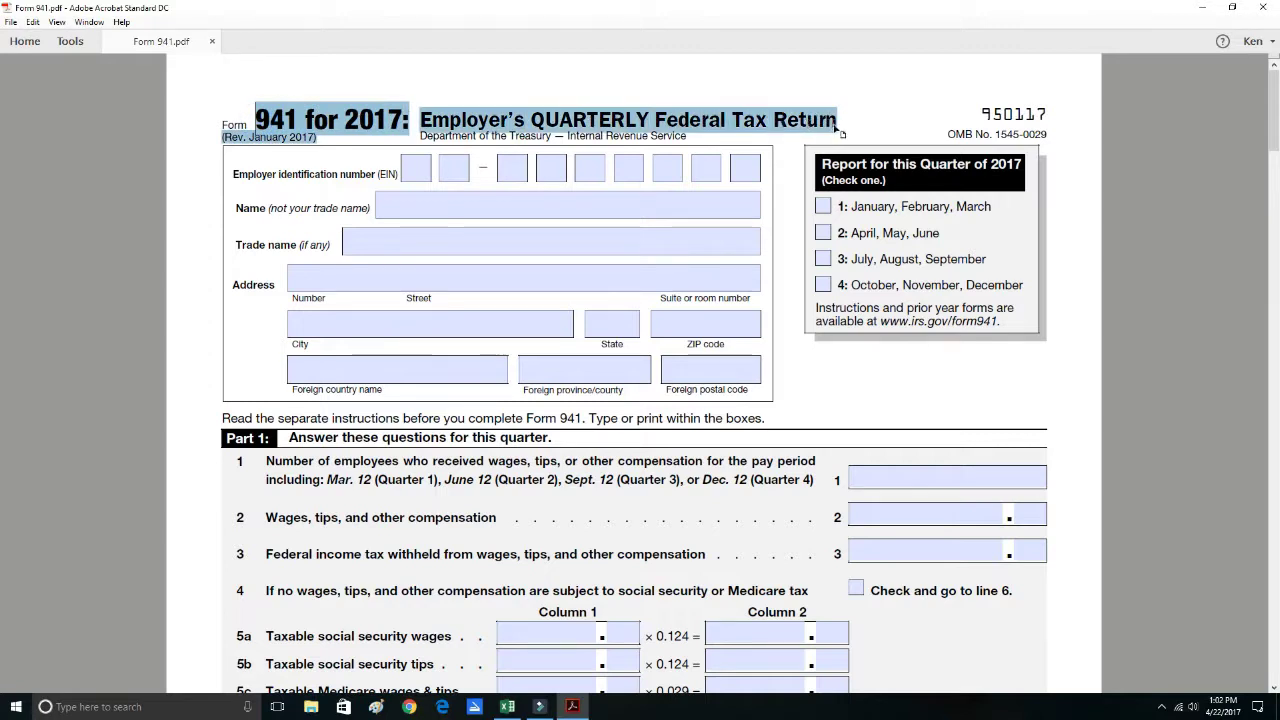
pyautogui.click(824, 211)
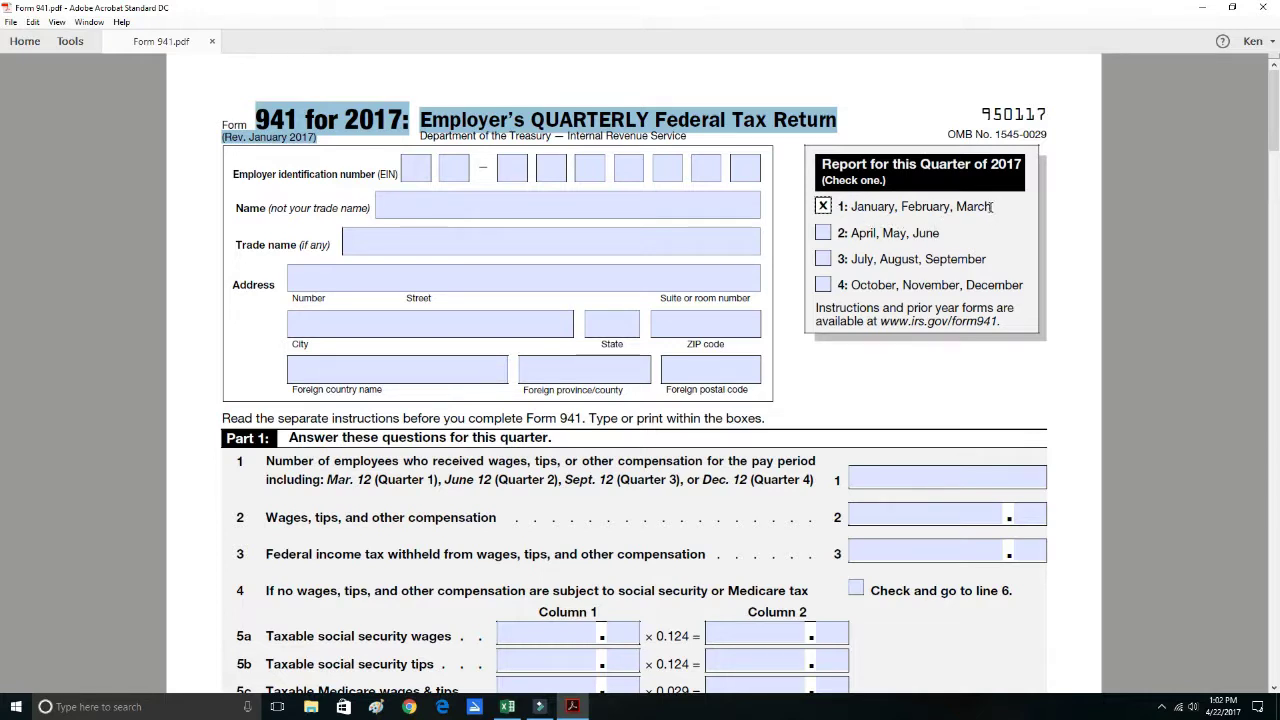
pyautogui.moveTo(901, 206); pyautogui.dragTo(990, 206)
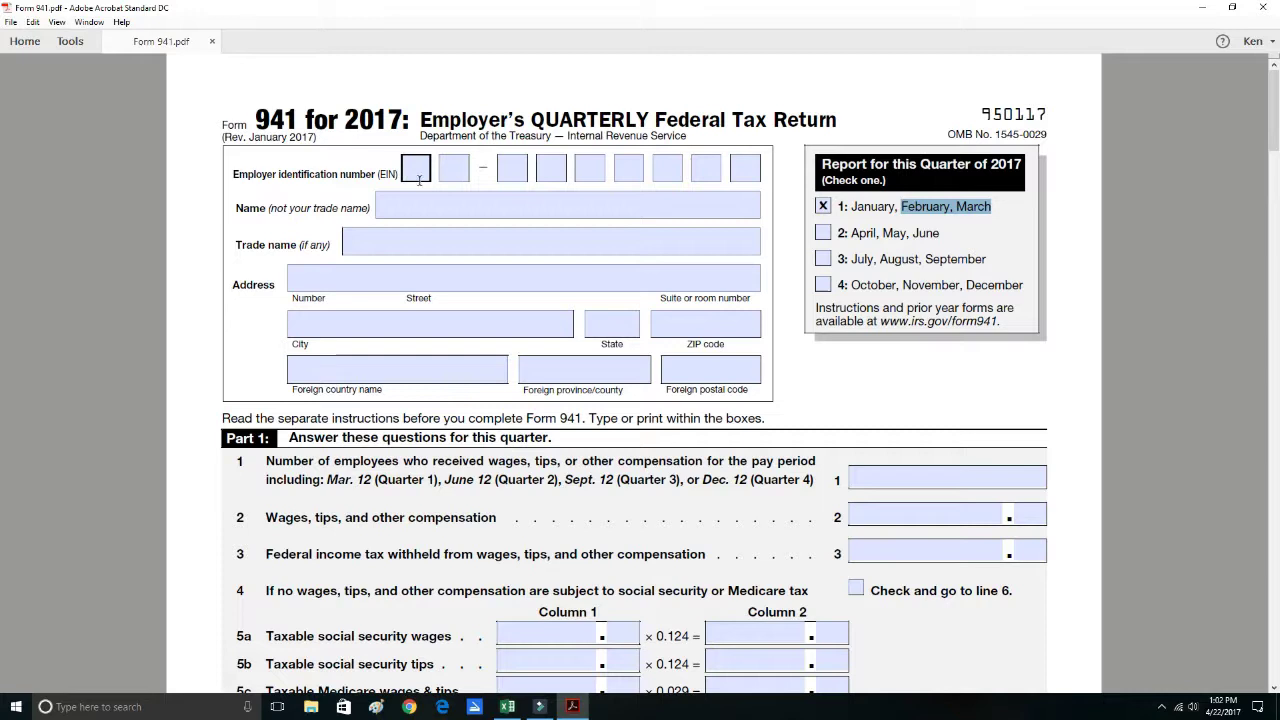
pyautogui.click(428, 214)
pyautogui.scroll(-2, 445, 274)
pyautogui.scroll(-2, 491, 248)
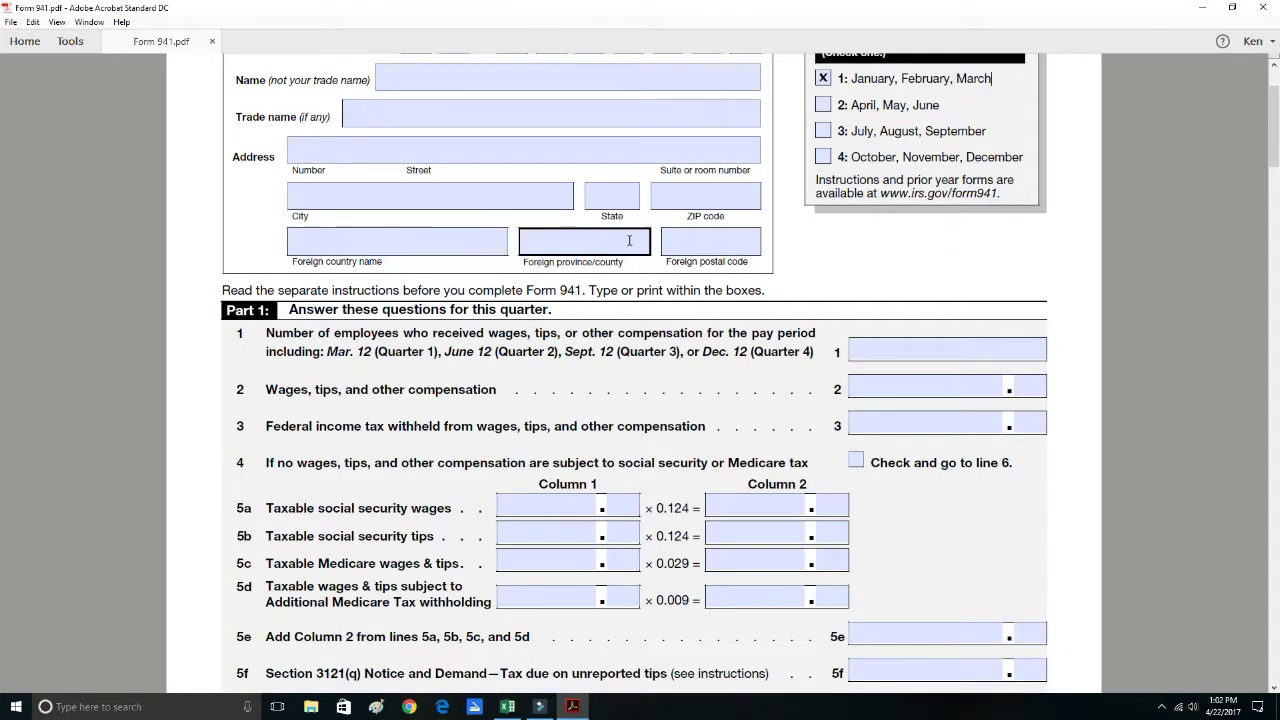
pyautogui.scroll(-1, 580, 205)
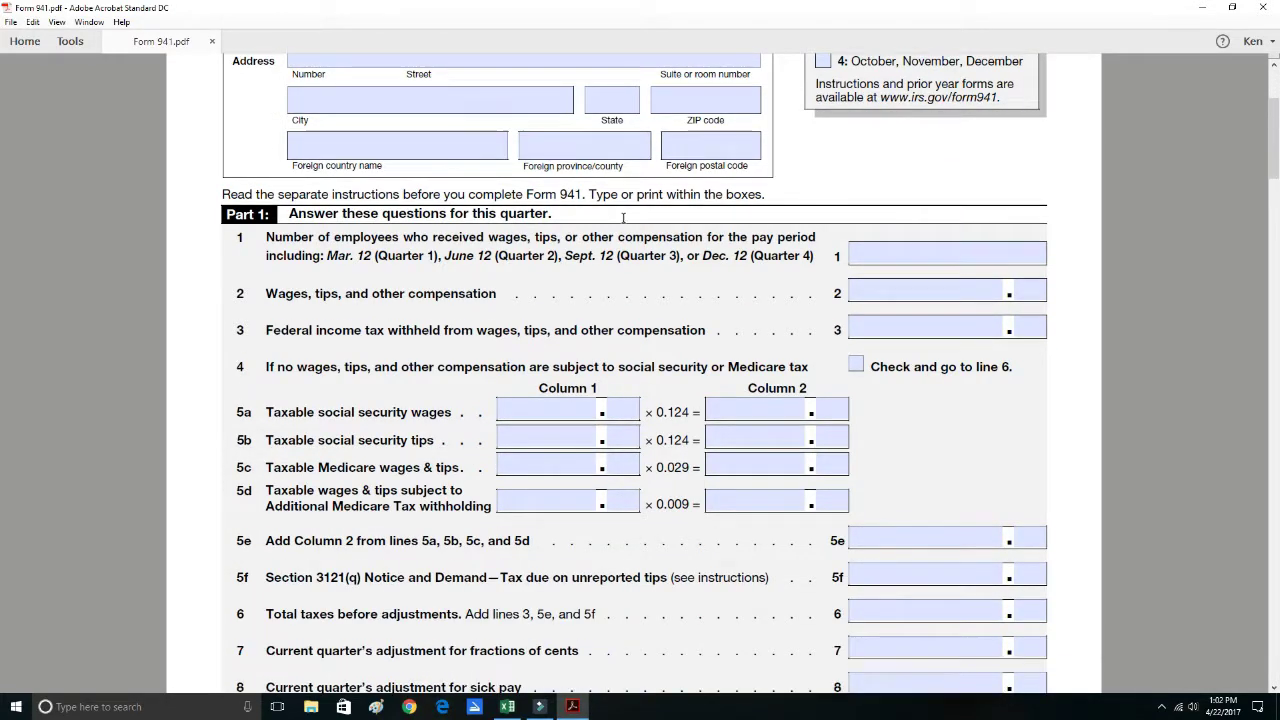
pyautogui.scroll(-2, 950, 275)
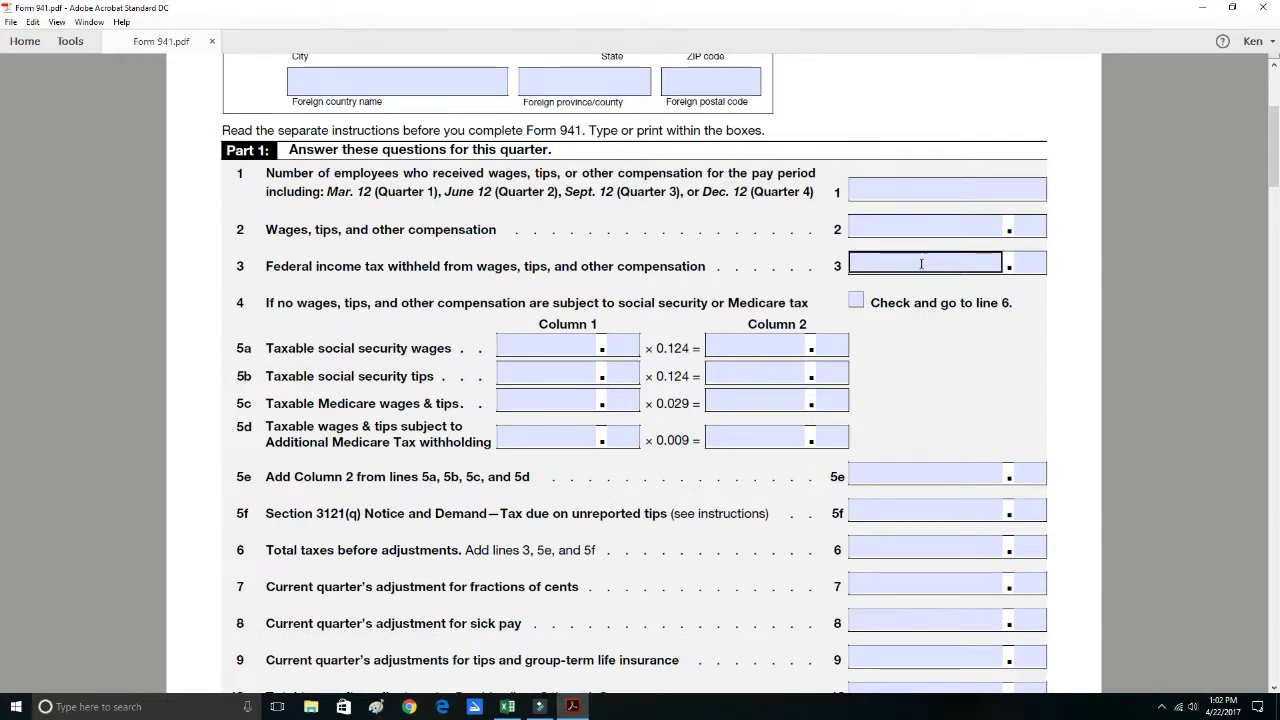
pyautogui.click(970, 192)
pyautogui.click(934, 230)
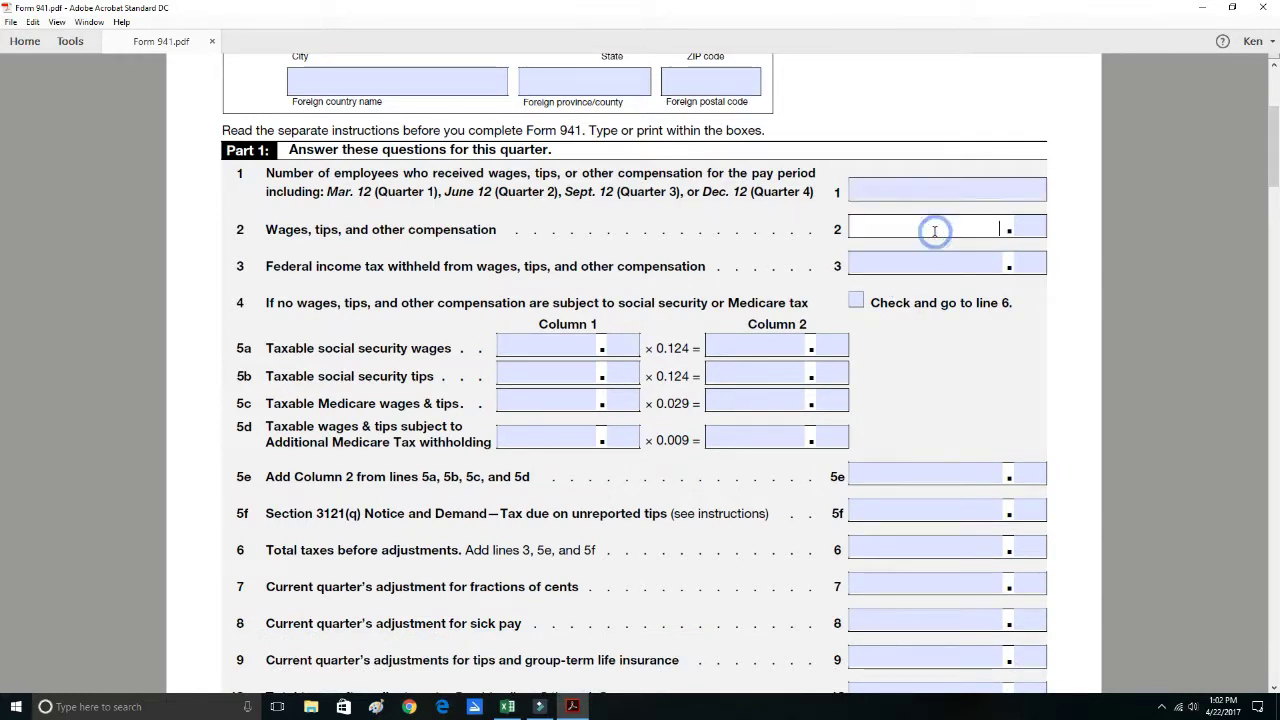
pyautogui.moveTo(267, 229); pyautogui.dragTo(496, 229)
pyautogui.moveTo(269, 348); pyautogui.dragTo(484, 345)
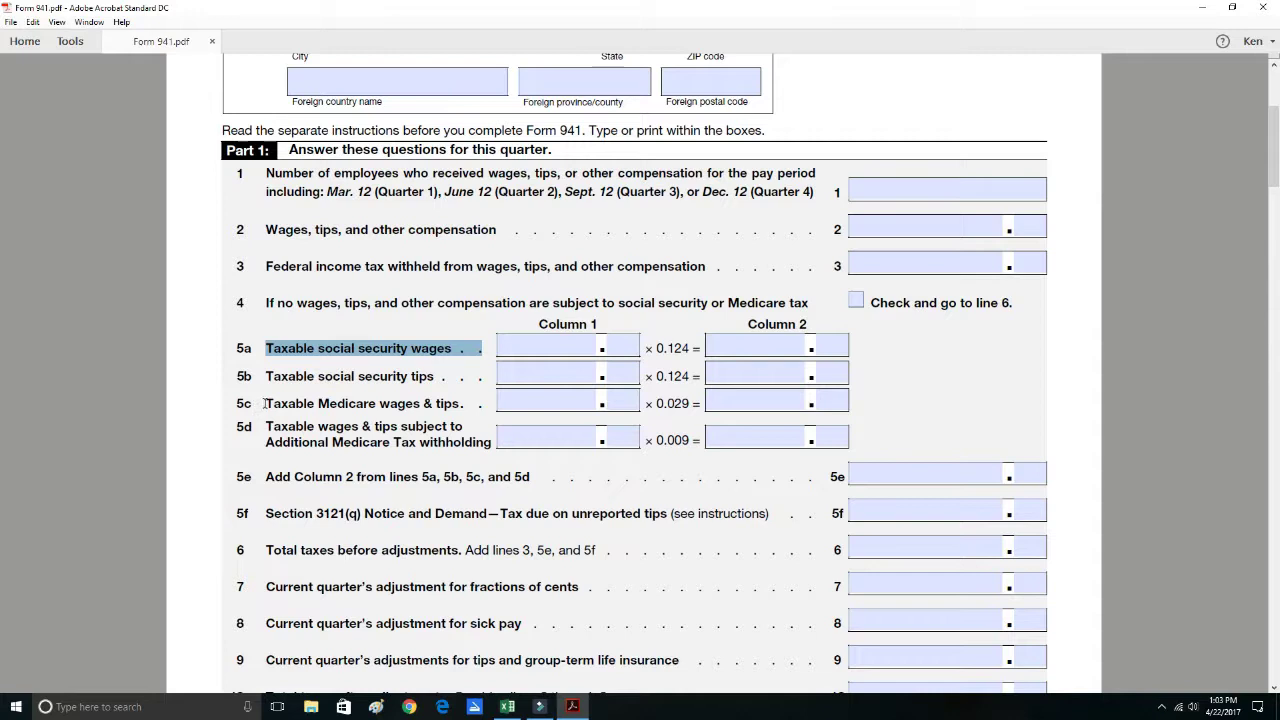
pyautogui.moveTo(264, 404); pyautogui.dragTo(482, 404)
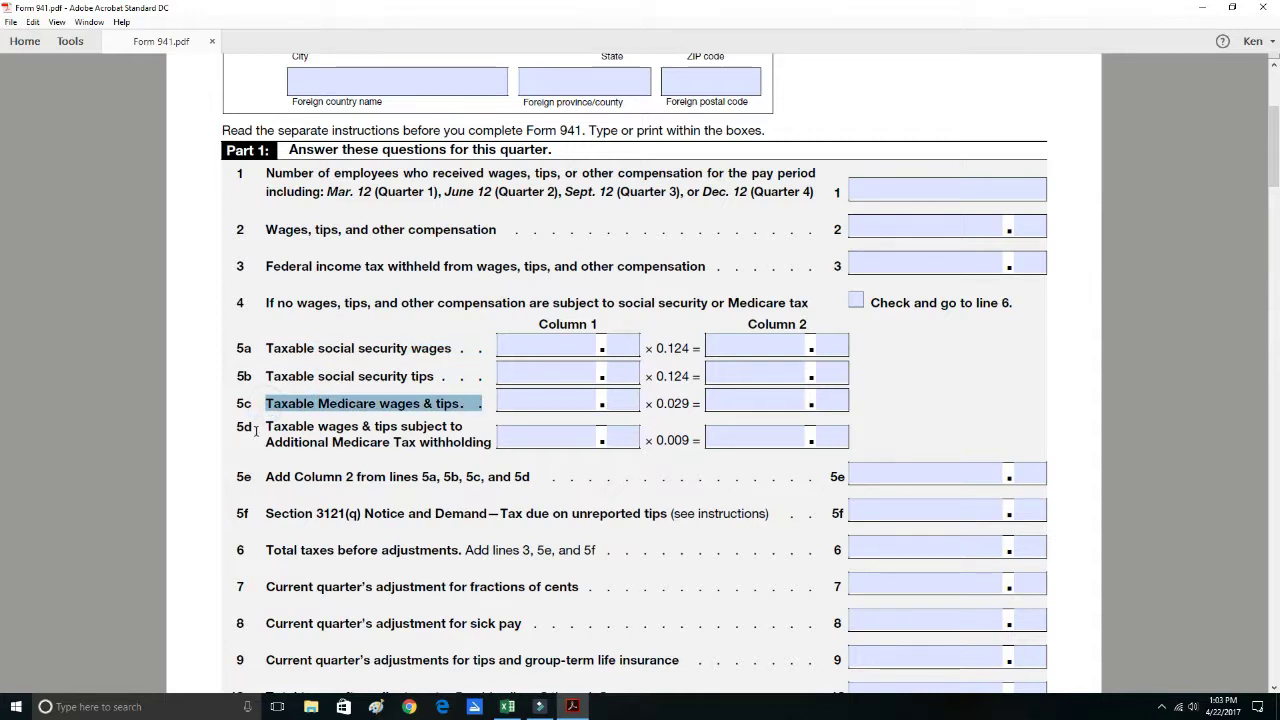
pyautogui.moveTo(267, 428); pyautogui.dragTo(500, 437)
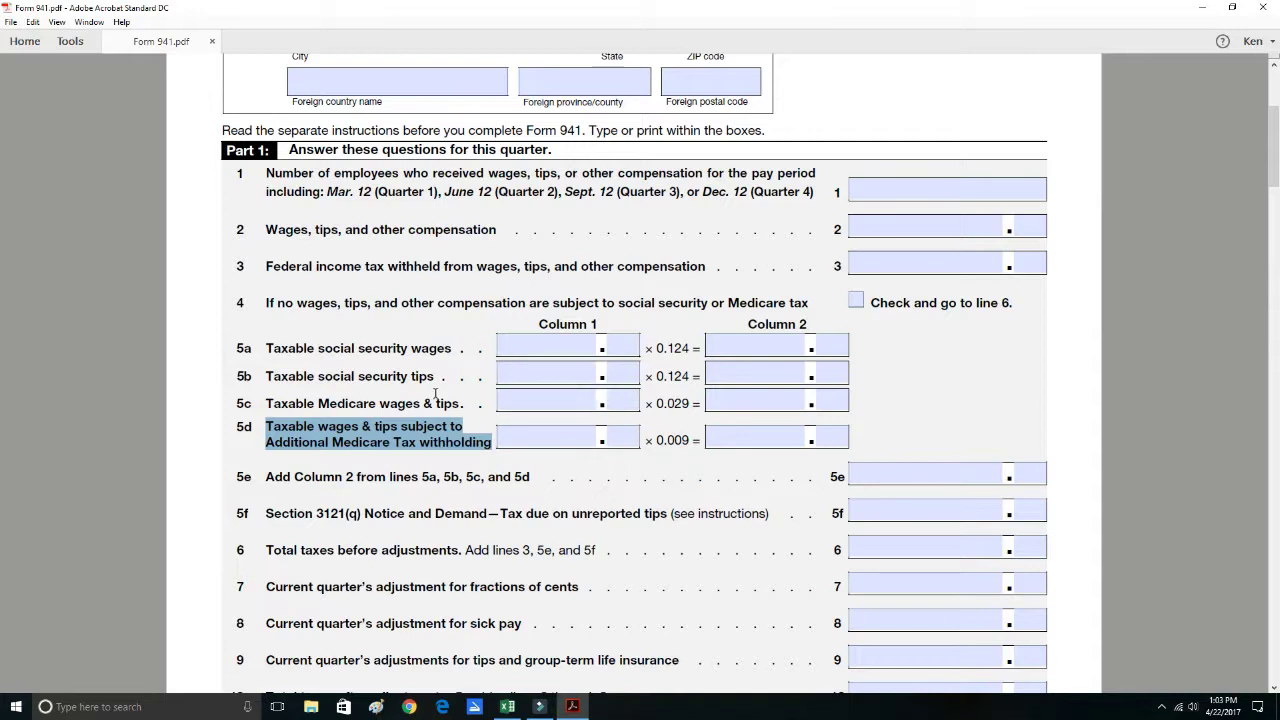
pyautogui.moveTo(651, 441); pyautogui.dragTo(692, 441)
pyautogui.scroll(3, 610, 360)
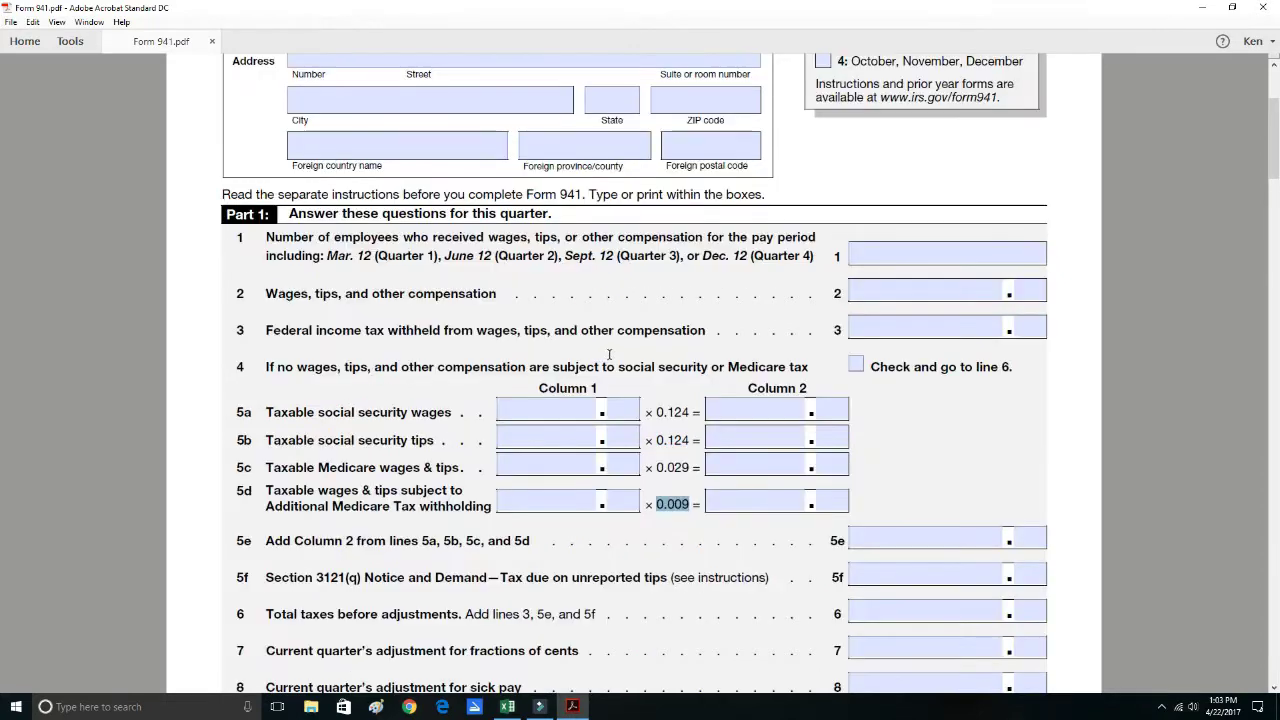
pyautogui.scroll(2, 609, 355)
pyautogui.scroll(-2, 608, 355)
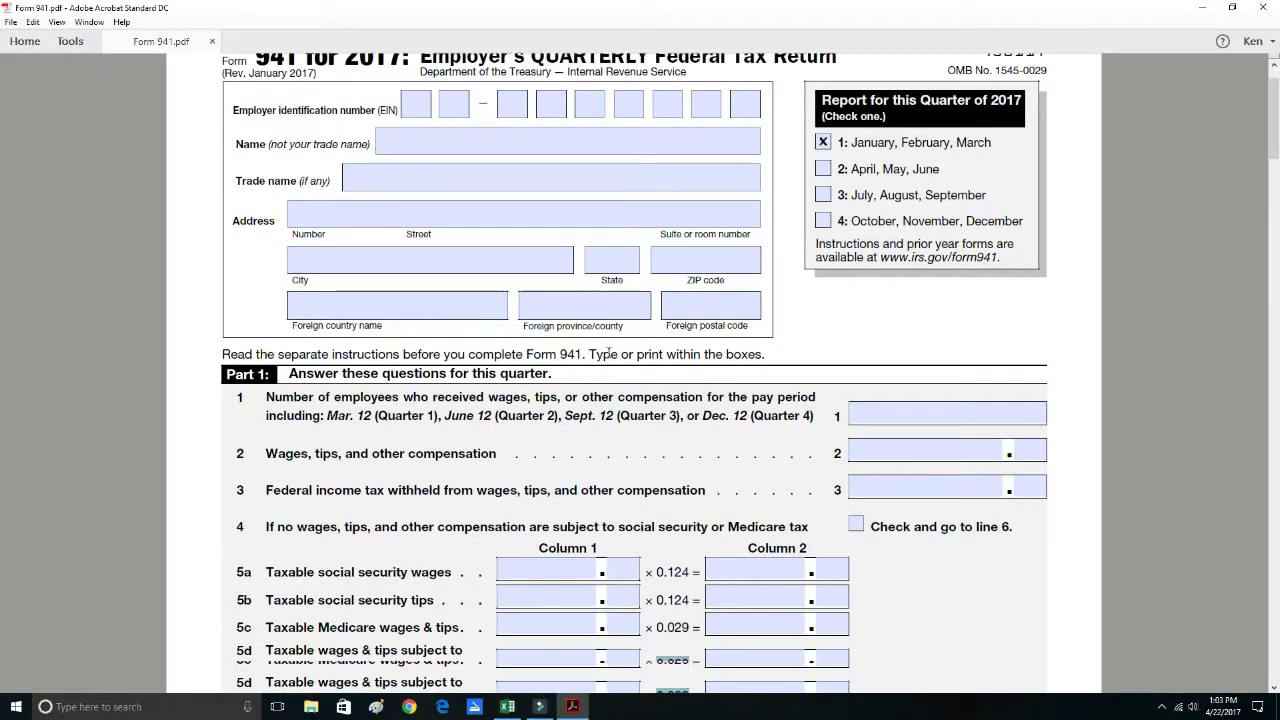
pyautogui.scroll(-3, 607, 355)
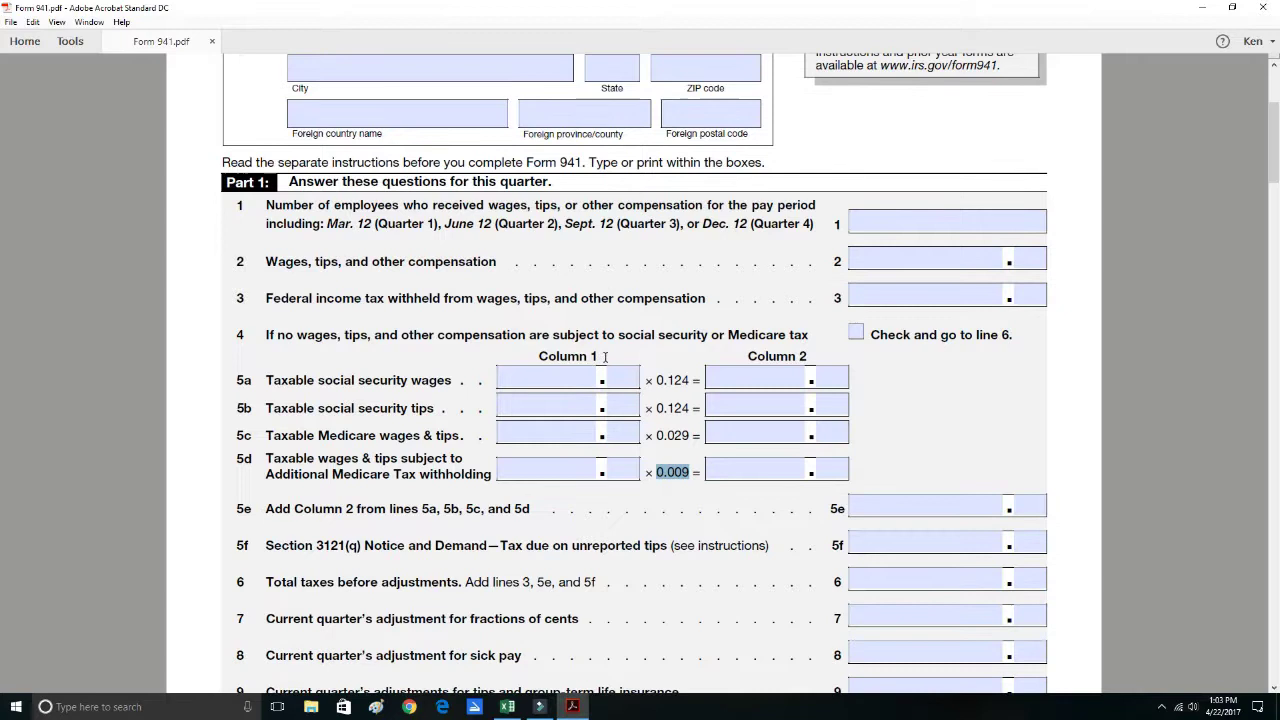
pyautogui.click(547, 378)
pyautogui.scroll(-2, 661, 339)
pyautogui.scroll(3, 661, 346)
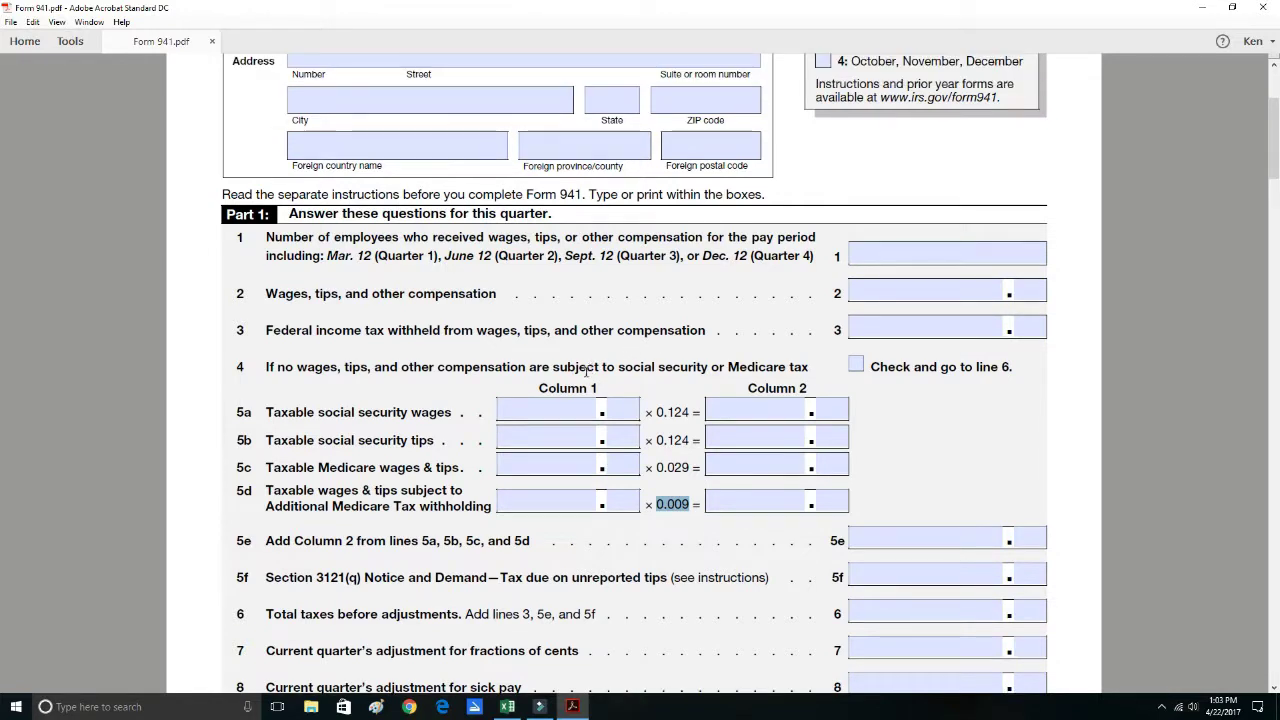
pyautogui.scroll(-3, 560, 385)
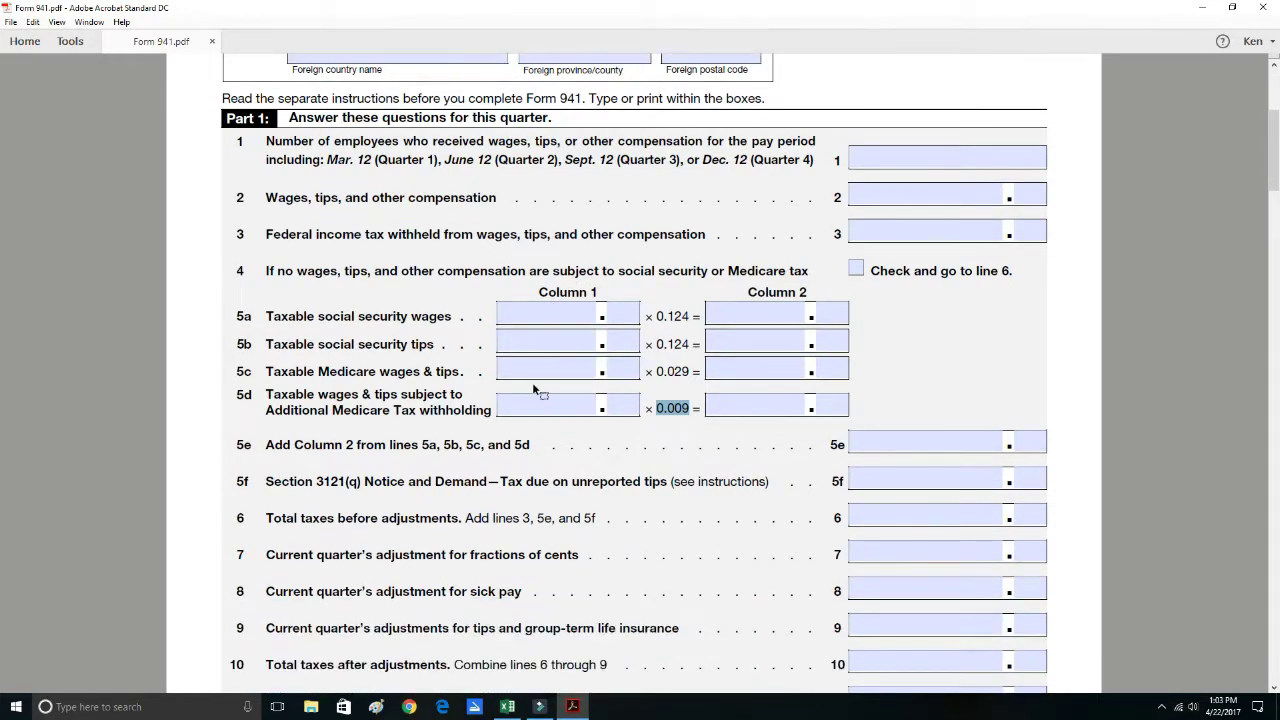
pyautogui.click(530, 402)
pyautogui.scroll(-1, 526, 376)
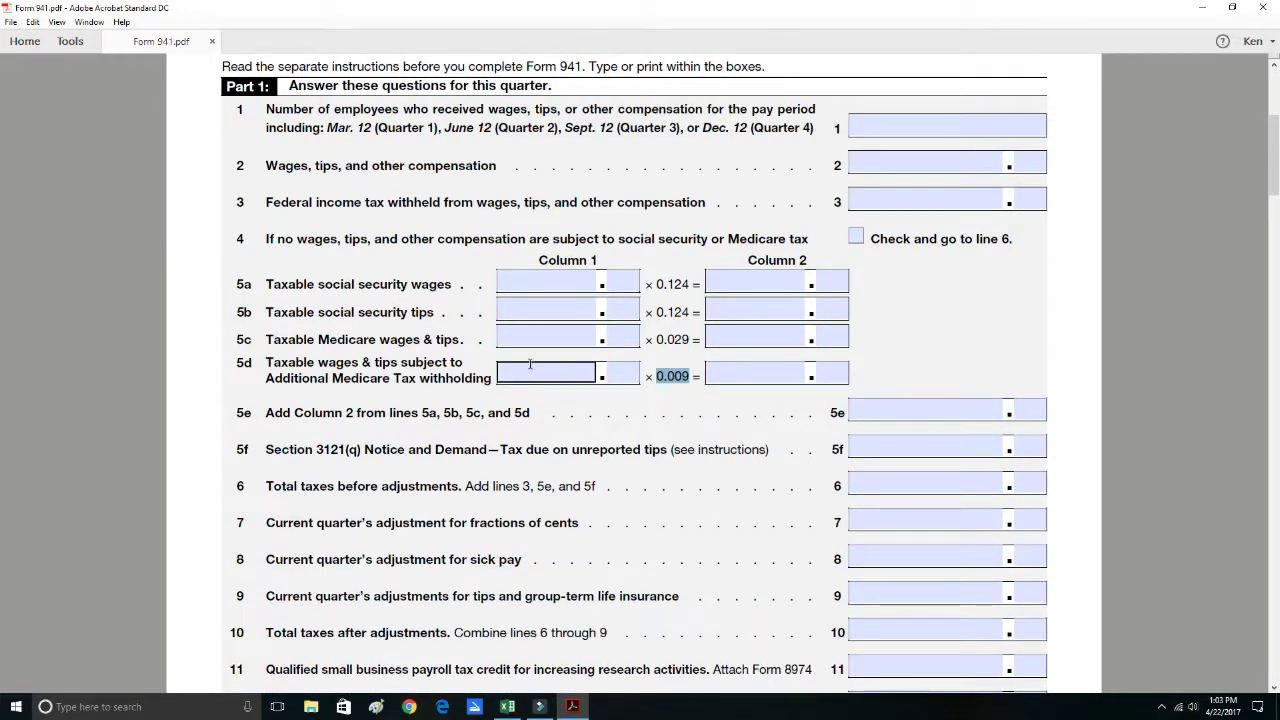
pyautogui.scroll(-2, 470, 358)
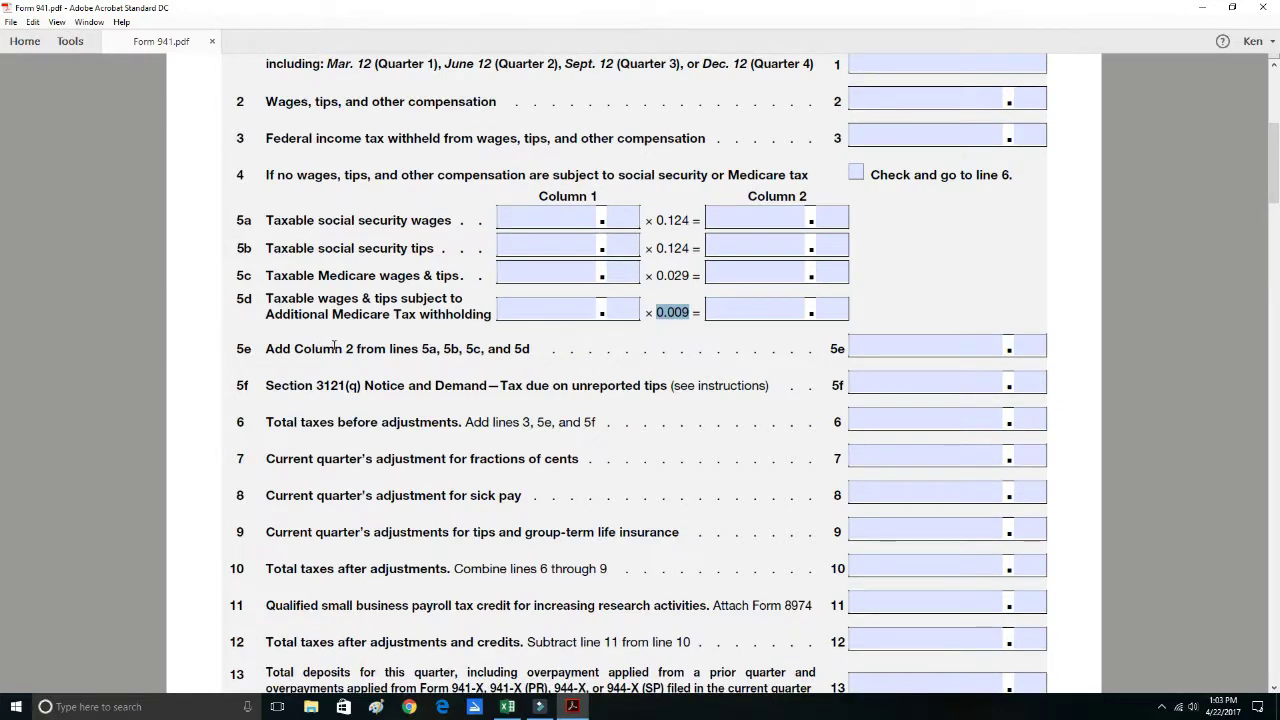
pyautogui.scroll(-9, 362, 425)
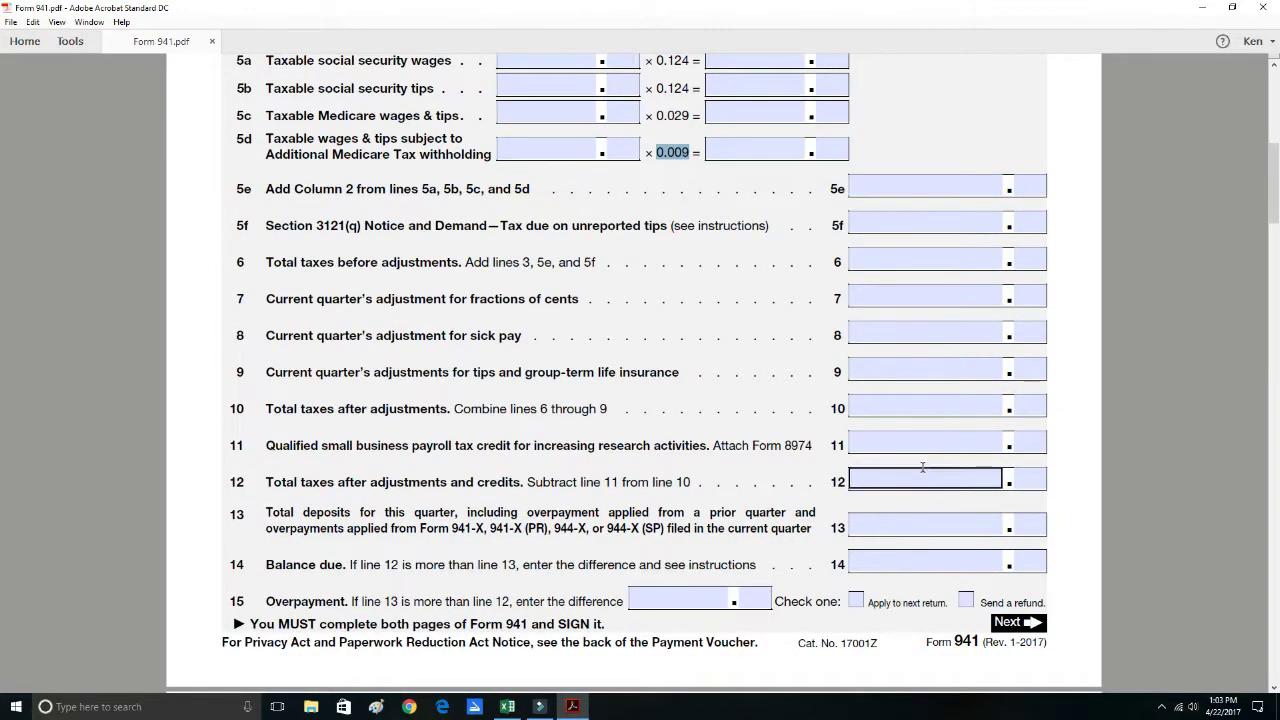
# Inspect the line 14 balance due and the Part 2 Month 1–3 tax liability fields
pyautogui.click(896, 434)
pyautogui.scroll(-15, 877, 427)
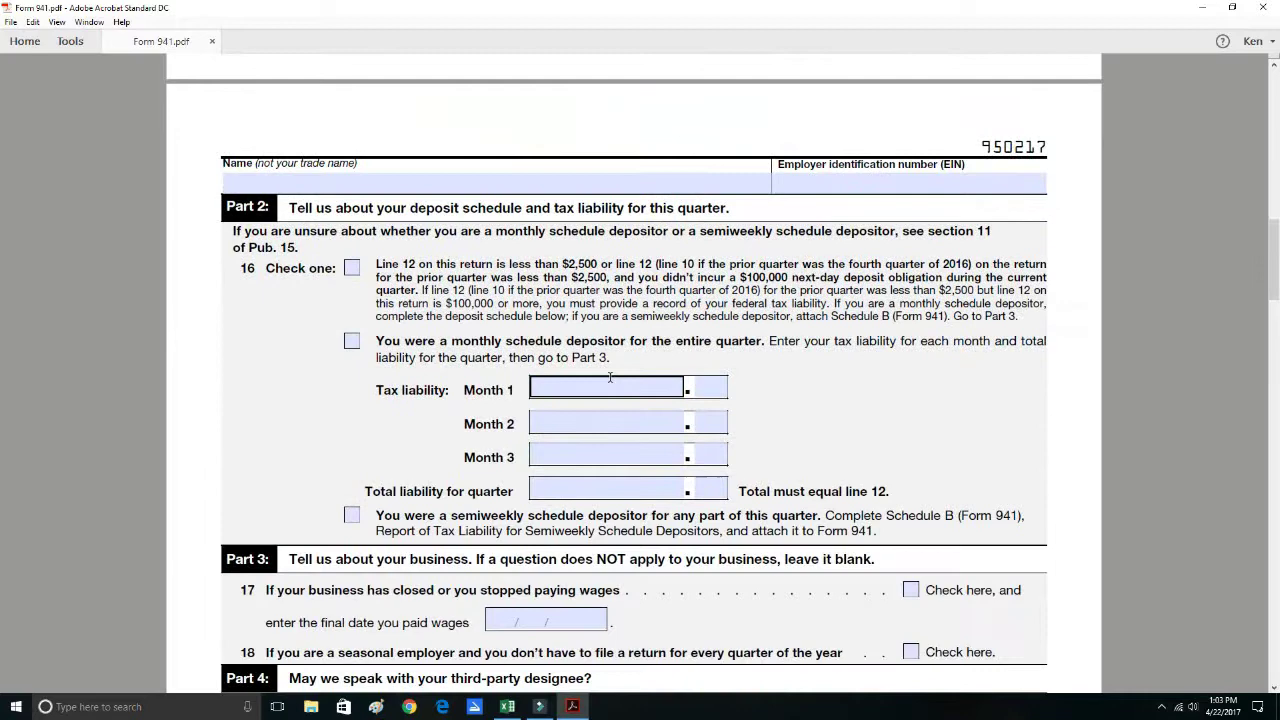
pyautogui.click(626, 395)
pyautogui.click(628, 422)
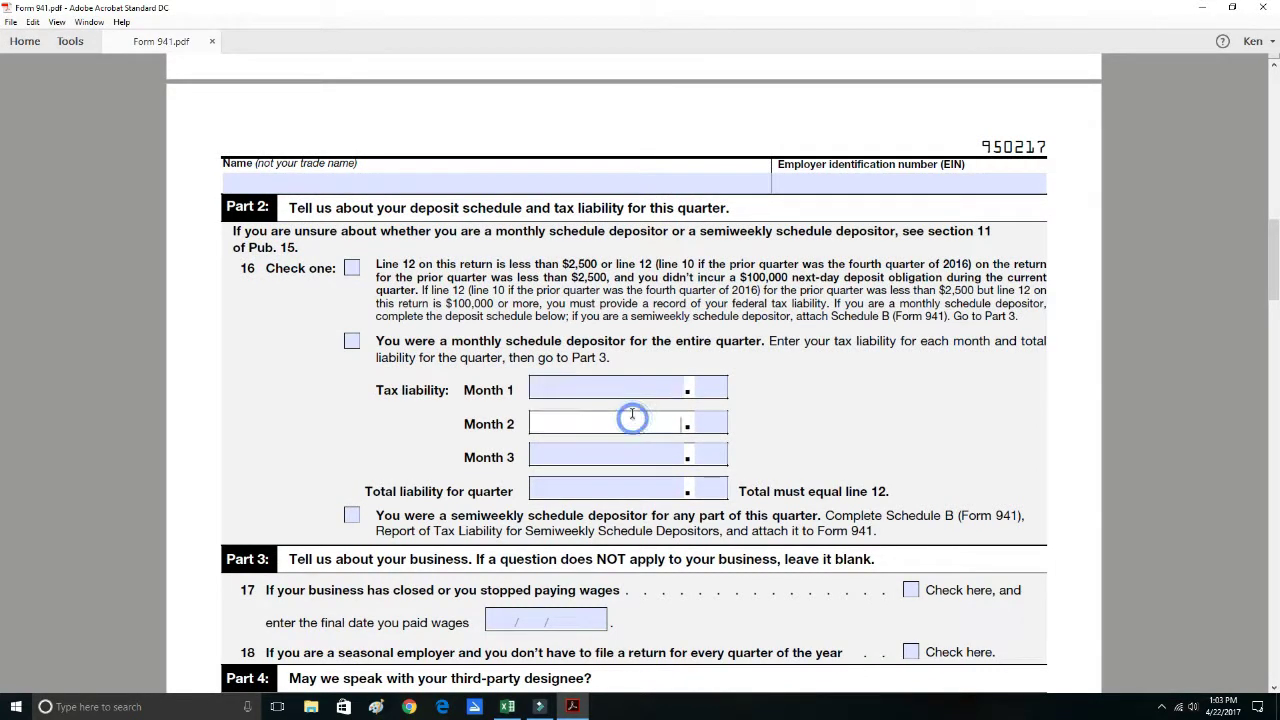
pyautogui.click(651, 386)
pyautogui.click(649, 421)
pyautogui.click(655, 455)
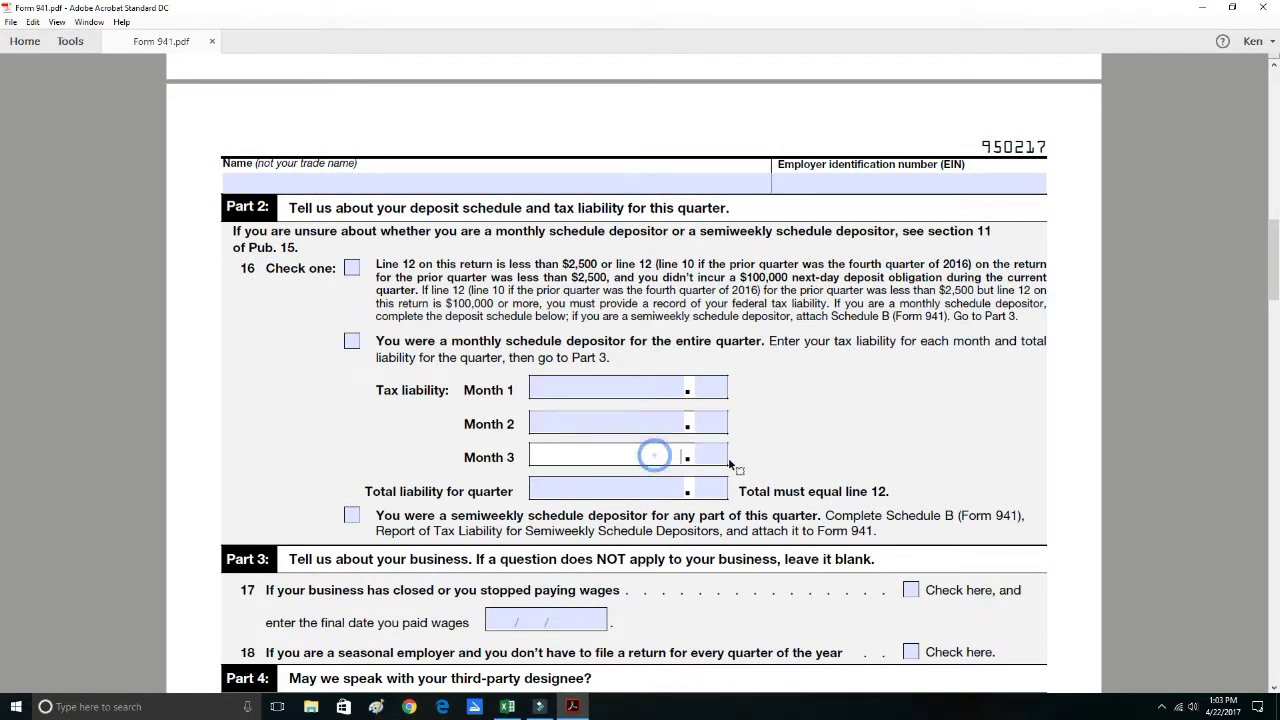
# Scroll through the form and back up to page 1
pyautogui.scroll(-4, 785, 393)
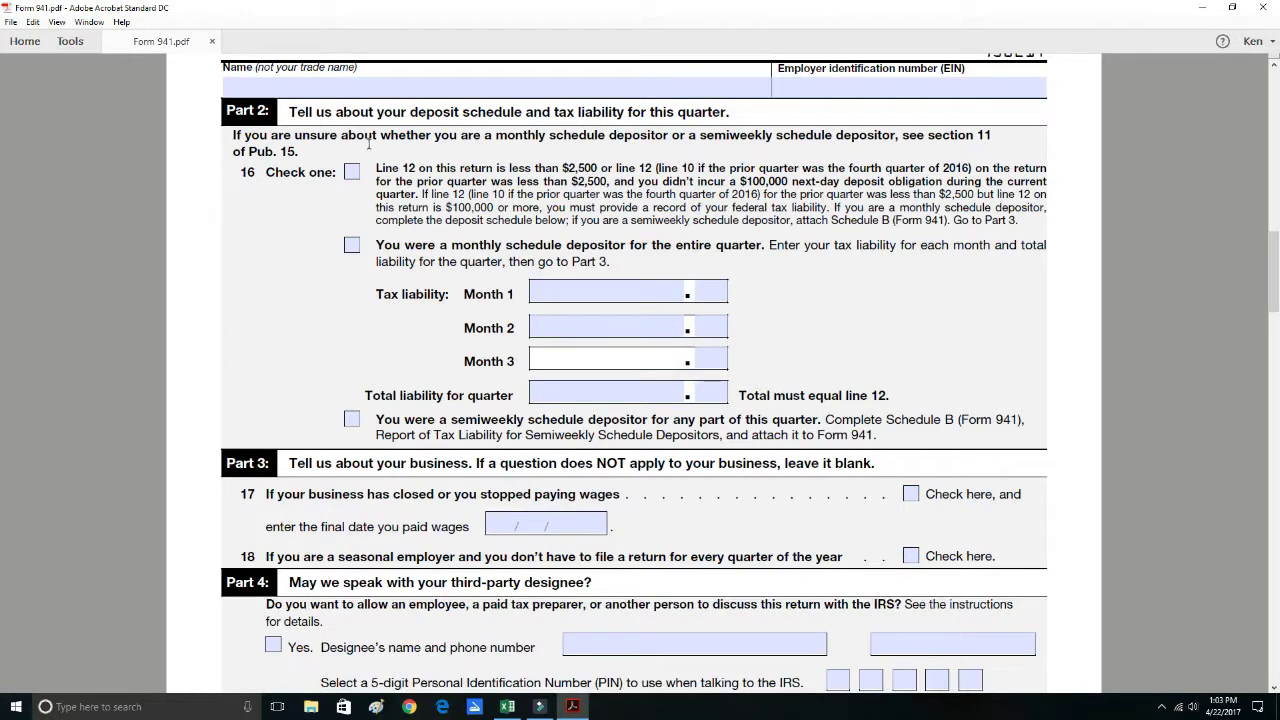
pyautogui.scroll(2, 790, 360)
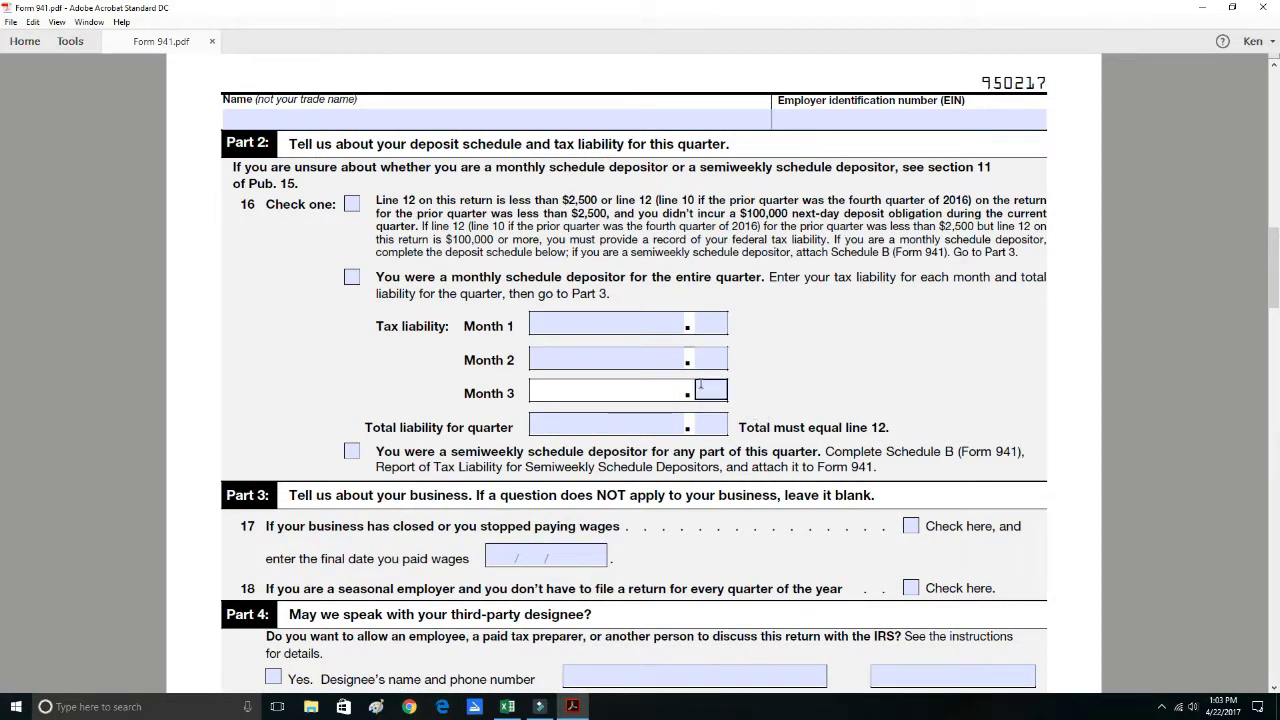
pyautogui.scroll(-3, 752, 405)
pyautogui.scroll(-7, 728, 399)
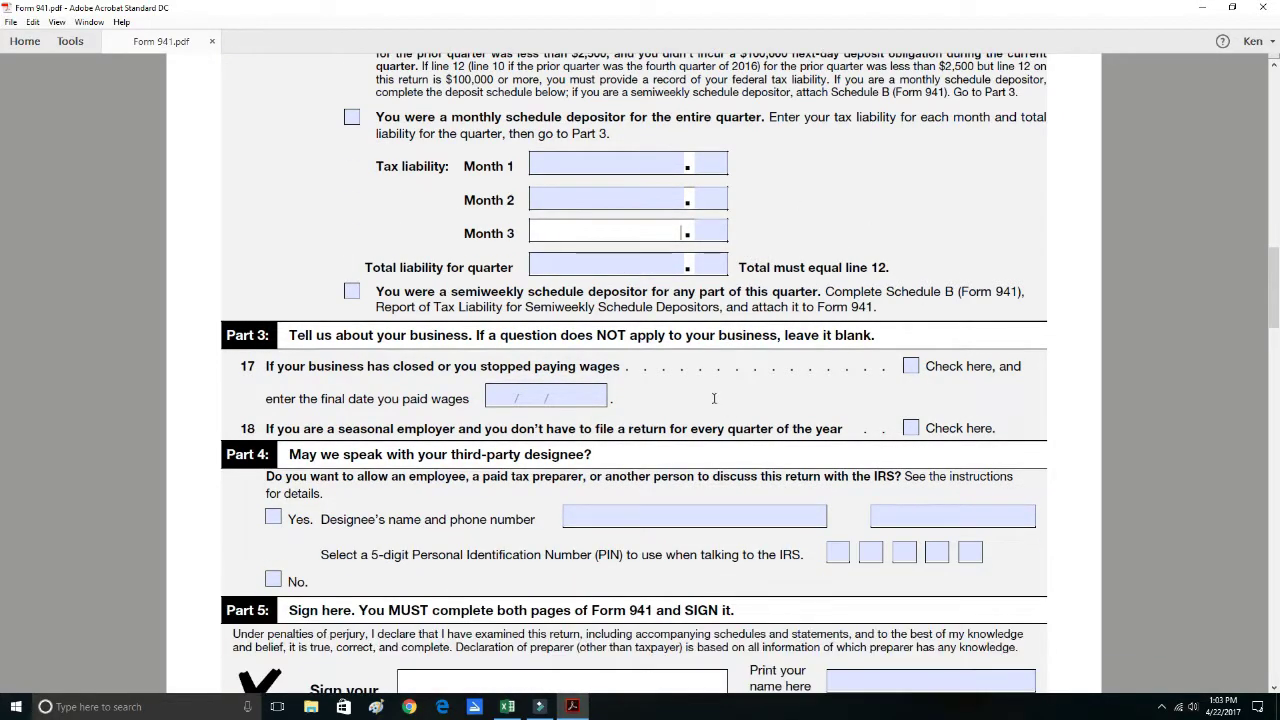
pyautogui.scroll(4, 712, 397)
pyautogui.scroll(20, 710, 397)
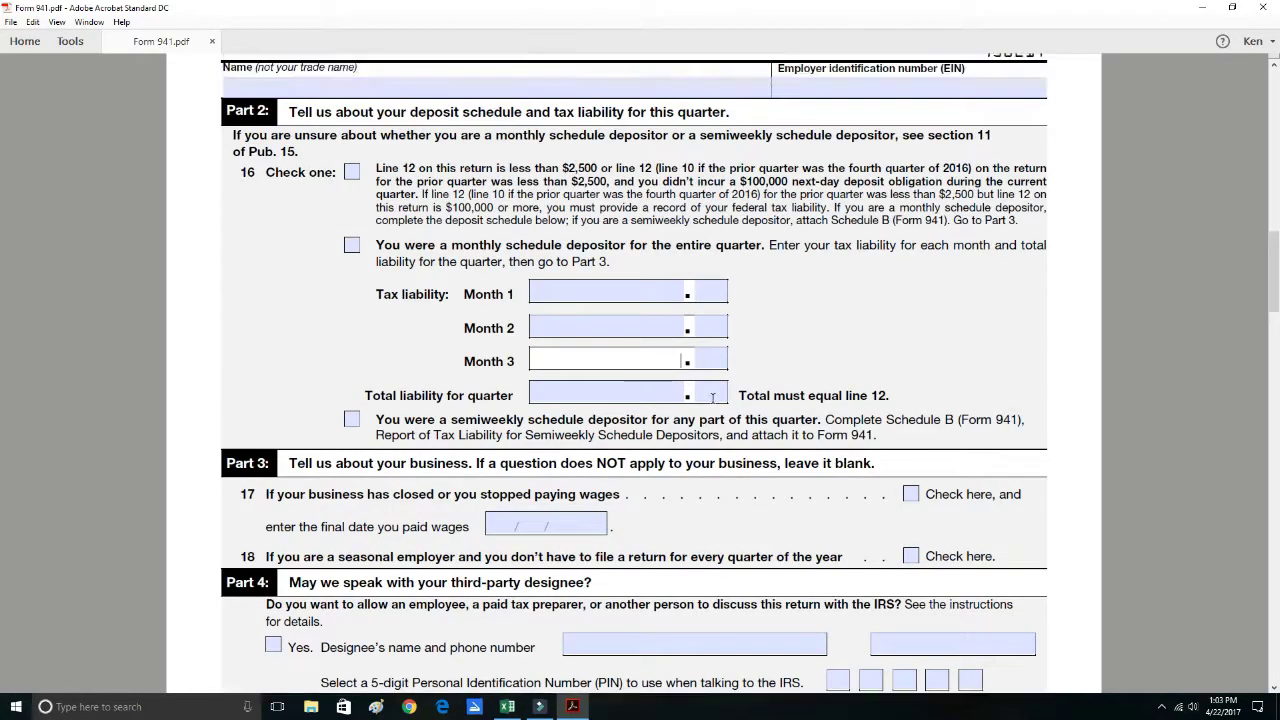
pyautogui.scroll(18, 710, 397)
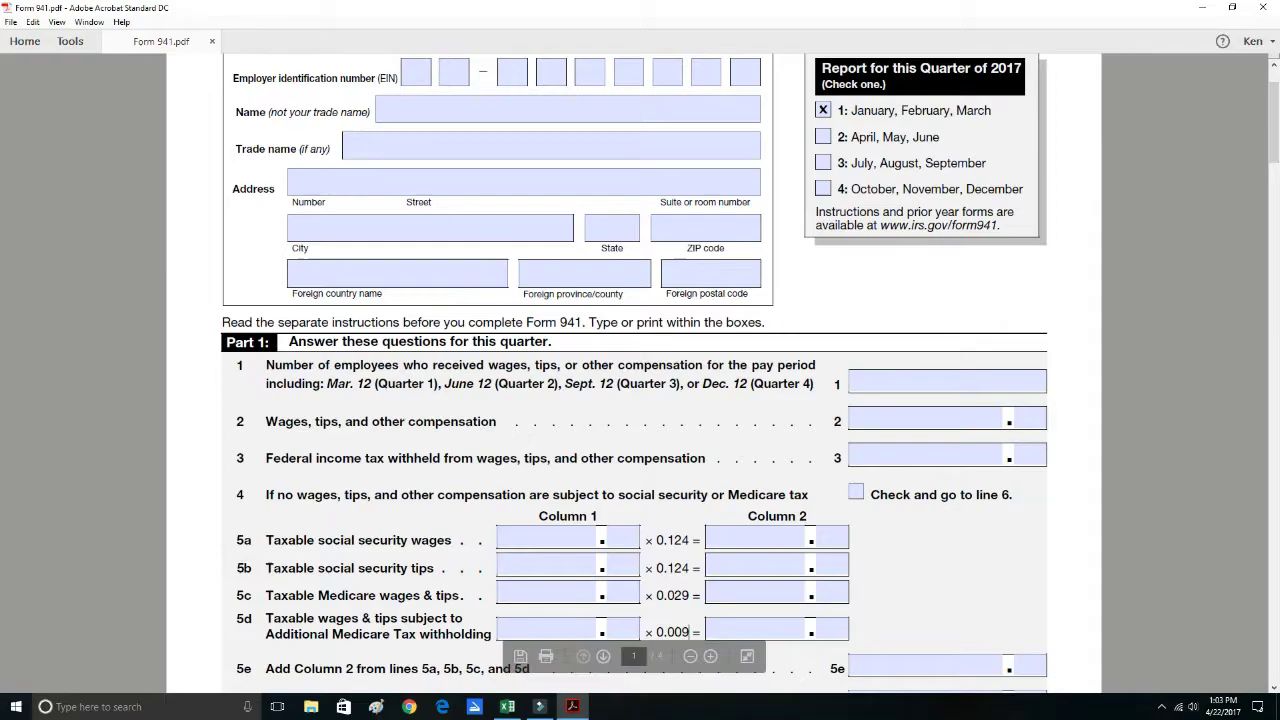
pyautogui.click(507, 707)
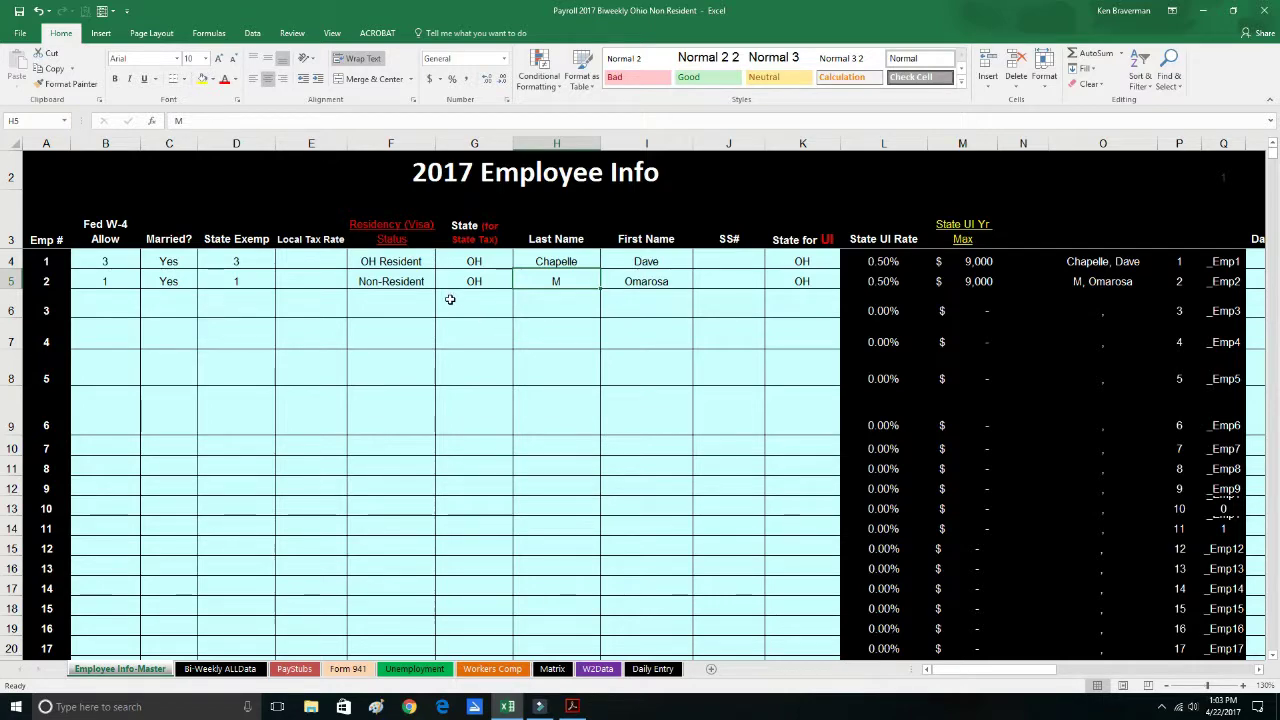
pyautogui.scroll(-2, 404, 316)
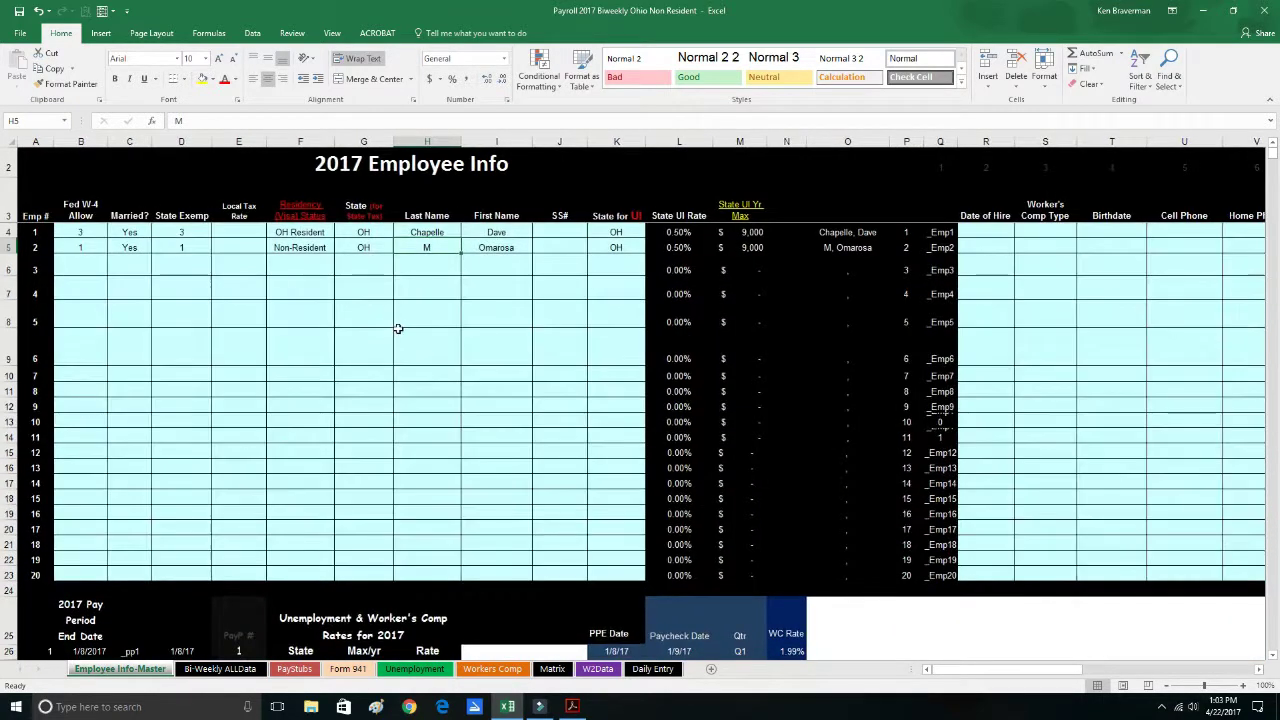
pyautogui.scroll(-2, 392, 320)
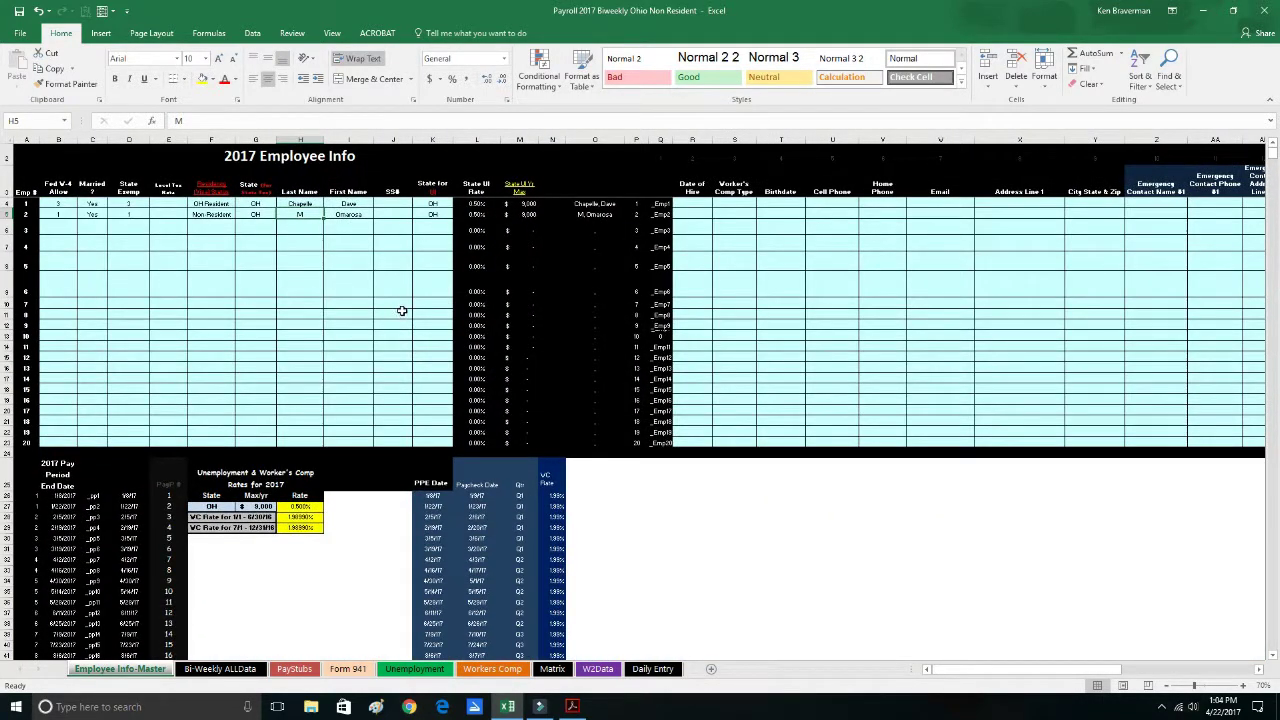
pyautogui.scroll(2, 320, 313)
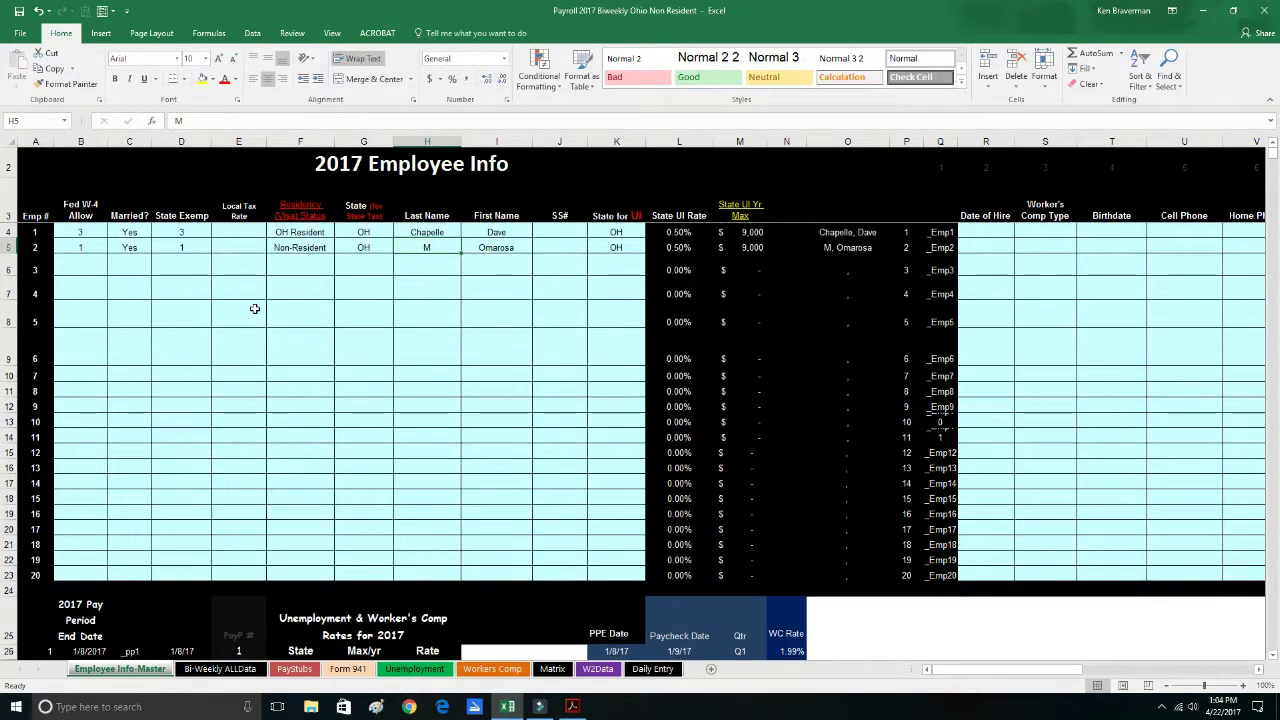
# Keep the second employee's residency status set to Non-Resident
pyautogui.scroll(3, 251, 306)
pyautogui.scroll(1, 275, 315)
pyautogui.click(480, 300)
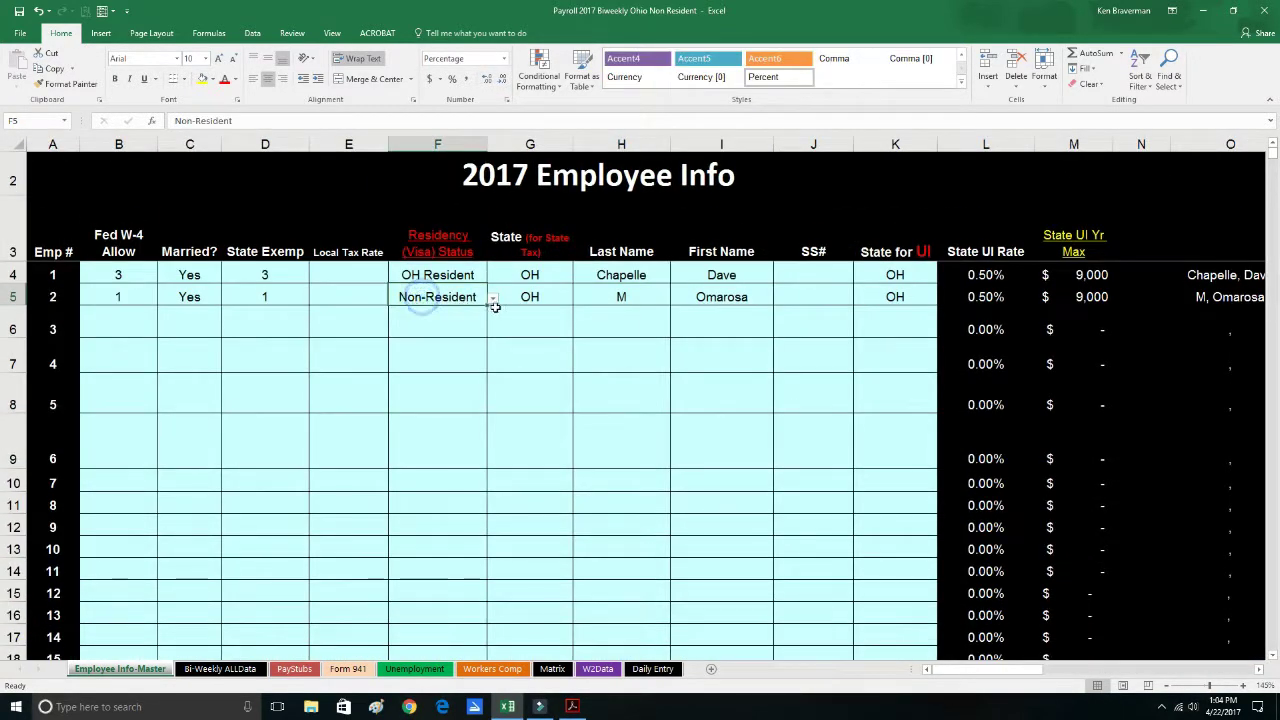
pyautogui.click(494, 305)
pyautogui.click(494, 305)
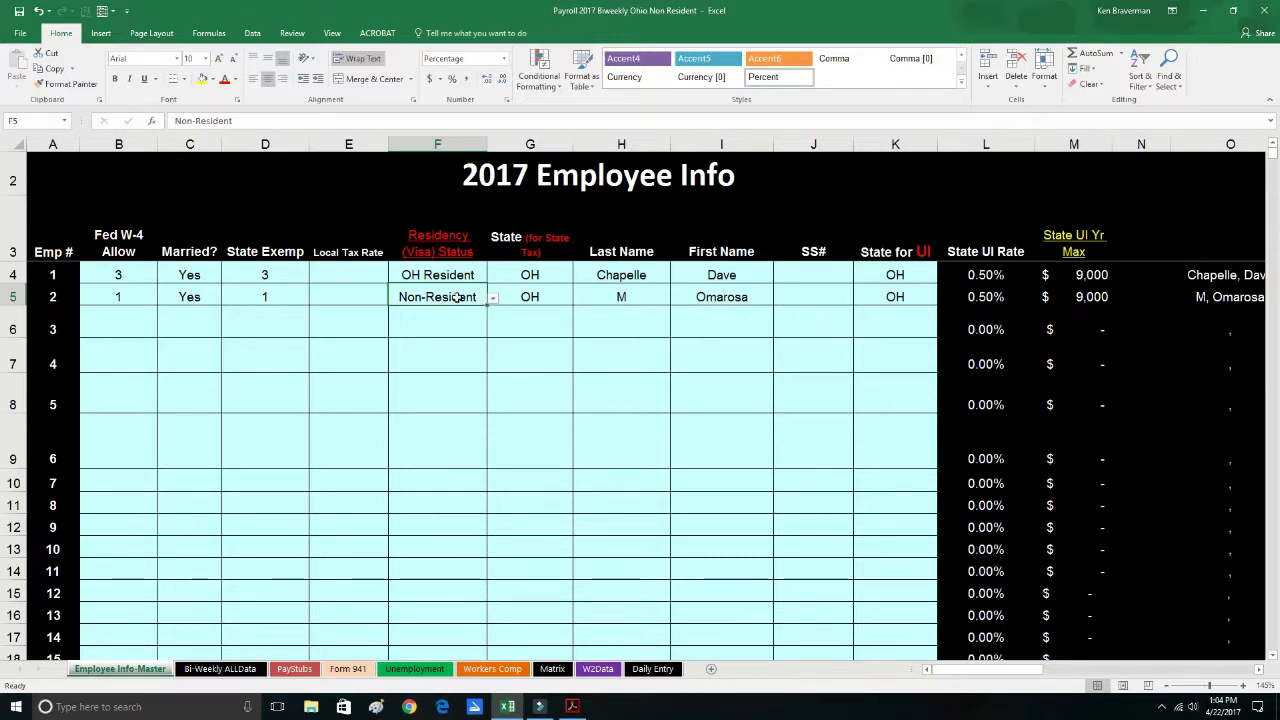
# Review the first and second employees' first and last name entries
pyautogui.scroll(-1, 508, 337)
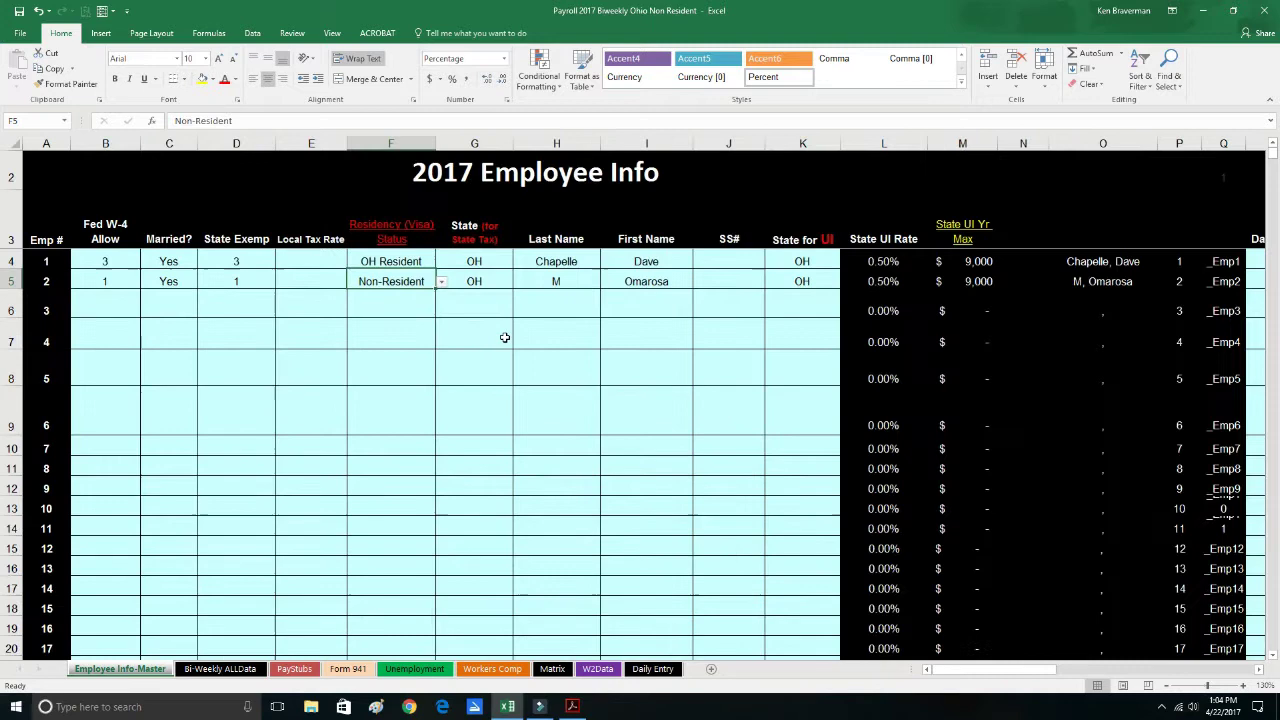
pyautogui.scroll(-2, 503, 337)
pyautogui.scroll(3, 454, 337)
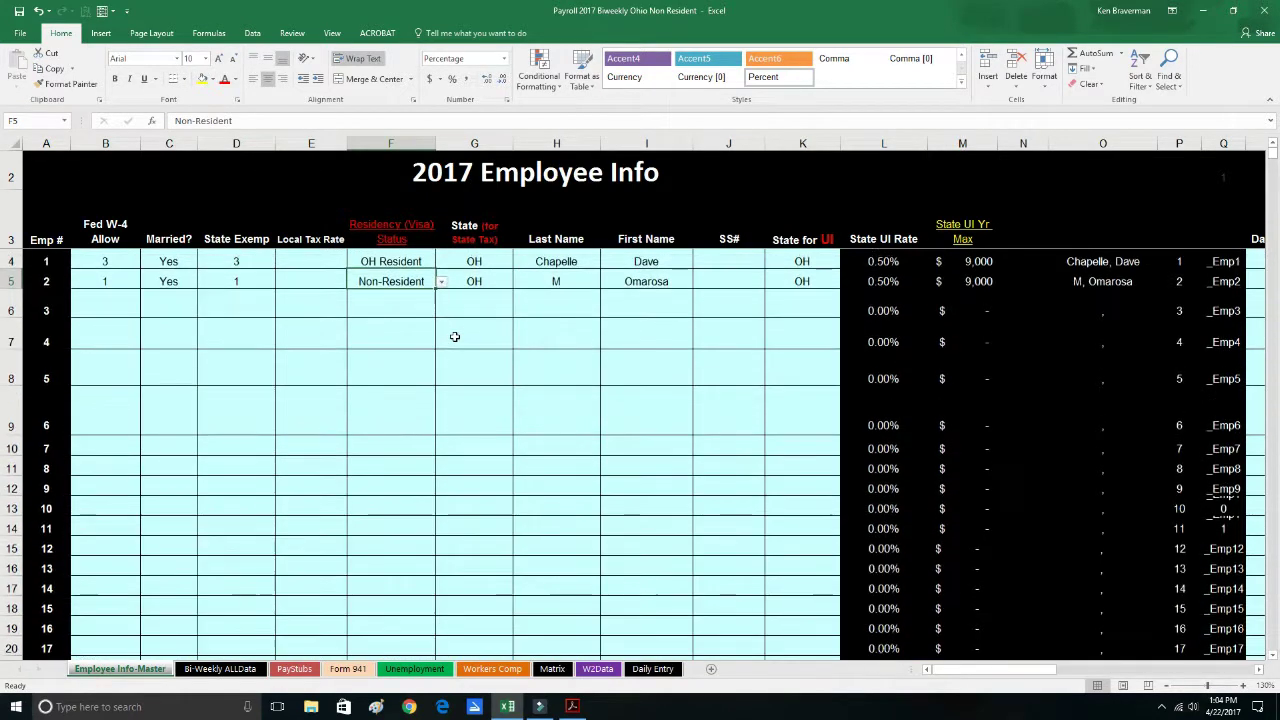
pyautogui.click(543, 260)
pyautogui.click(658, 263)
pyautogui.click(628, 279)
pyautogui.click(586, 279)
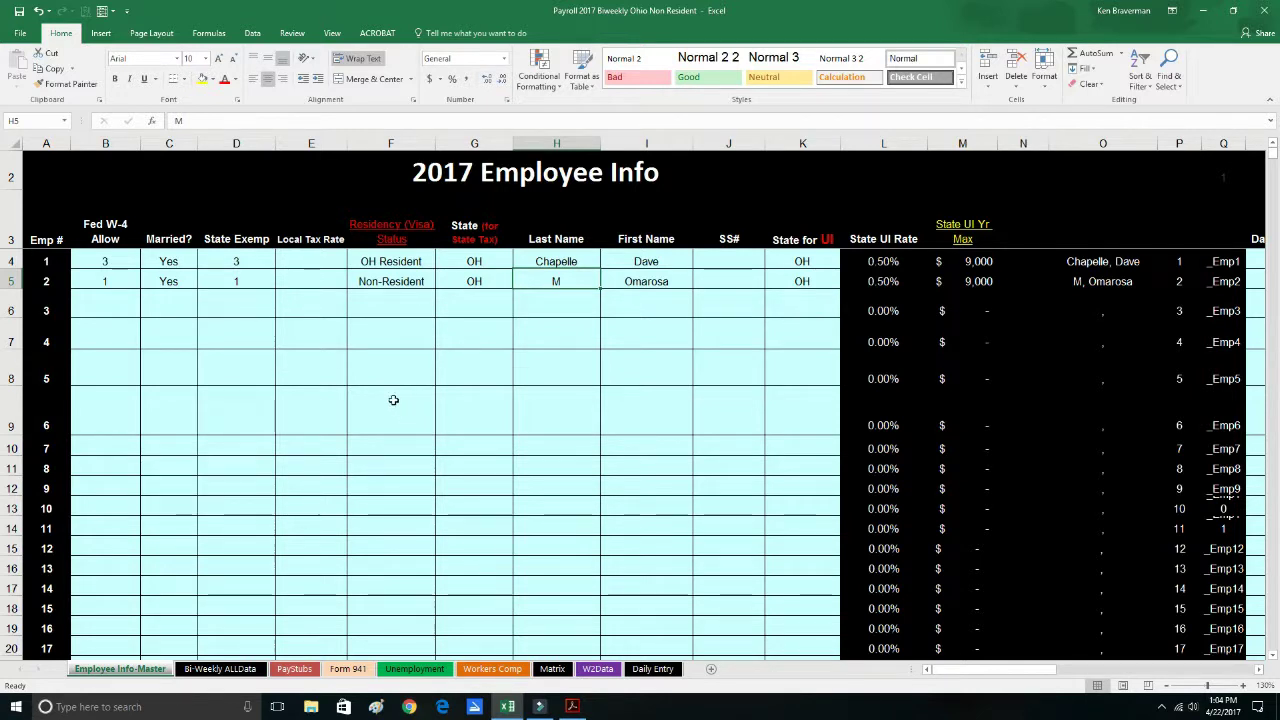
# Set the second employee's Married? status in C5 to No
pyautogui.click(108, 284)
pyautogui.click(165, 281)
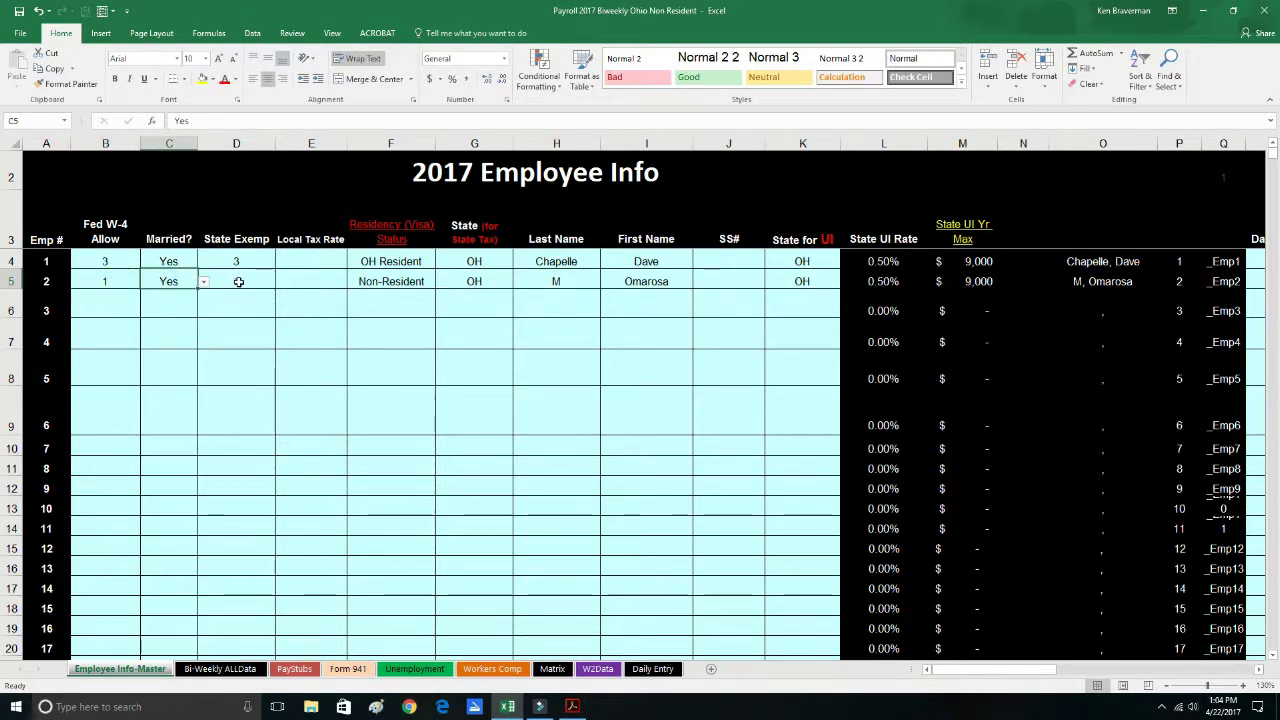
pyautogui.click(236, 280)
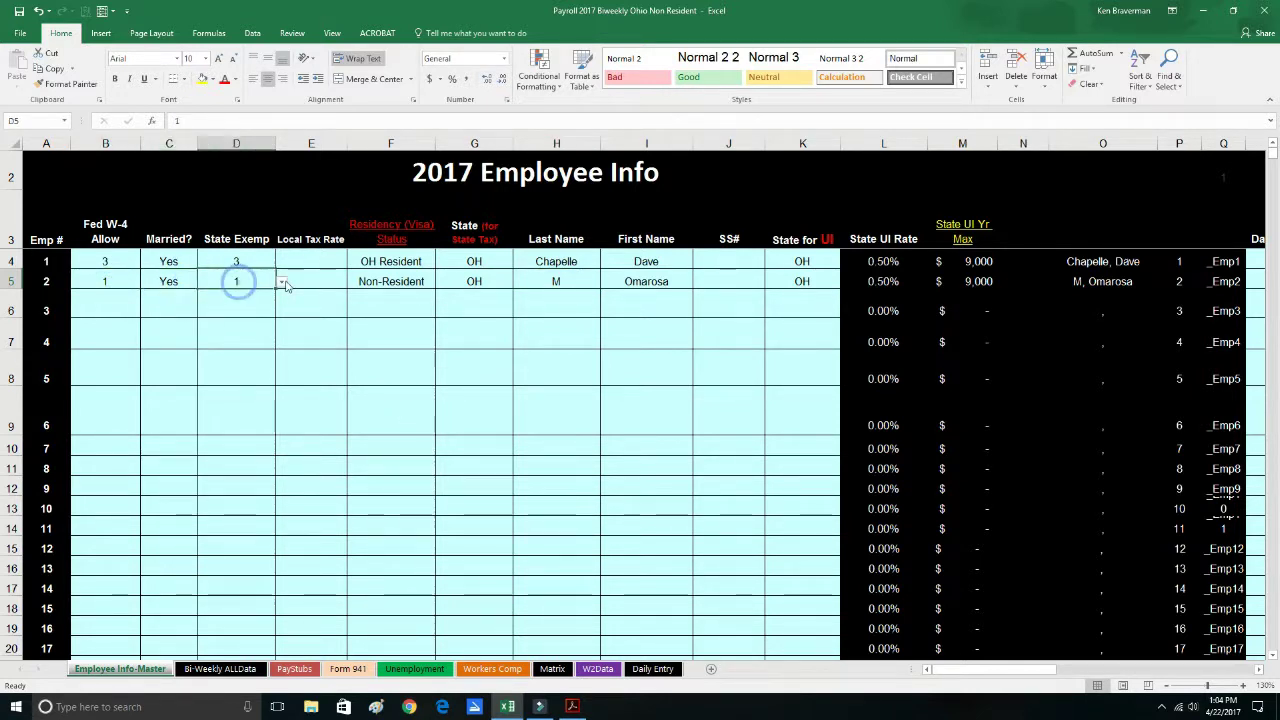
pyautogui.click(190, 283)
pyautogui.click(203, 281)
pyautogui.click(190, 306)
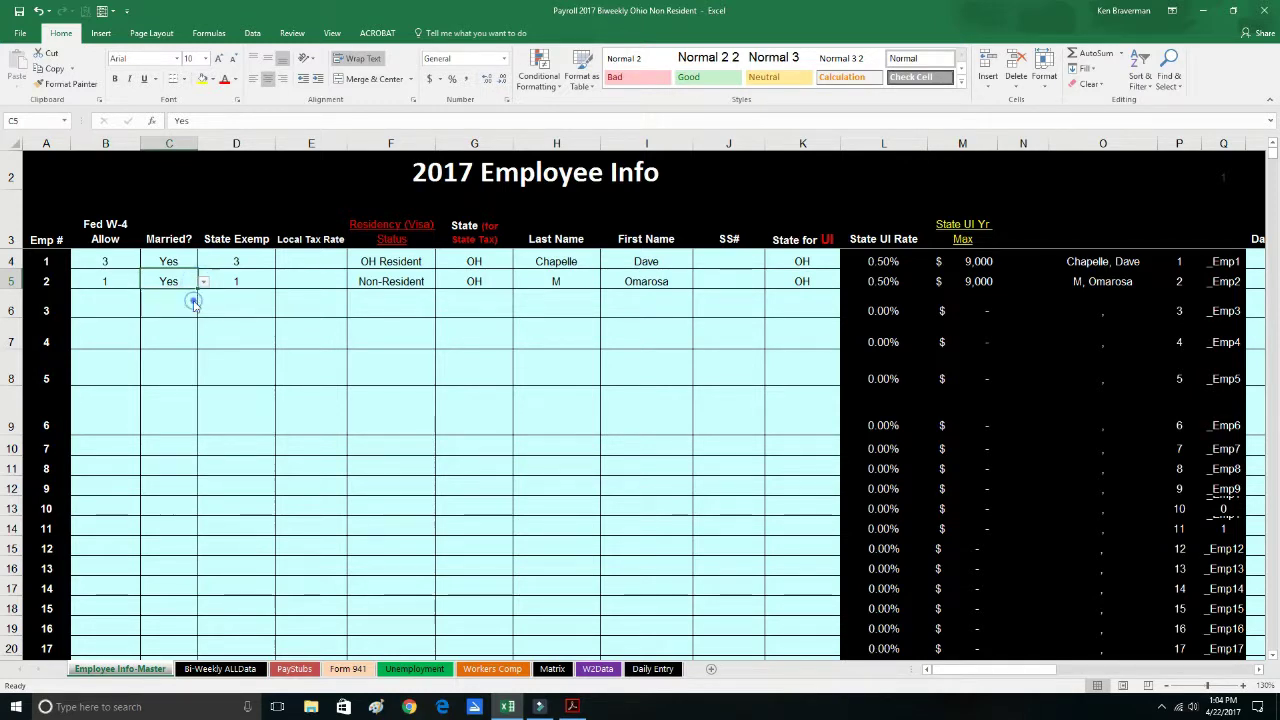
pyautogui.click(318, 303)
# Review the OH unemployment and worker's comp rates, then go to Bi-Weekly ALLData
pyautogui.scroll(-3, 579, 411)
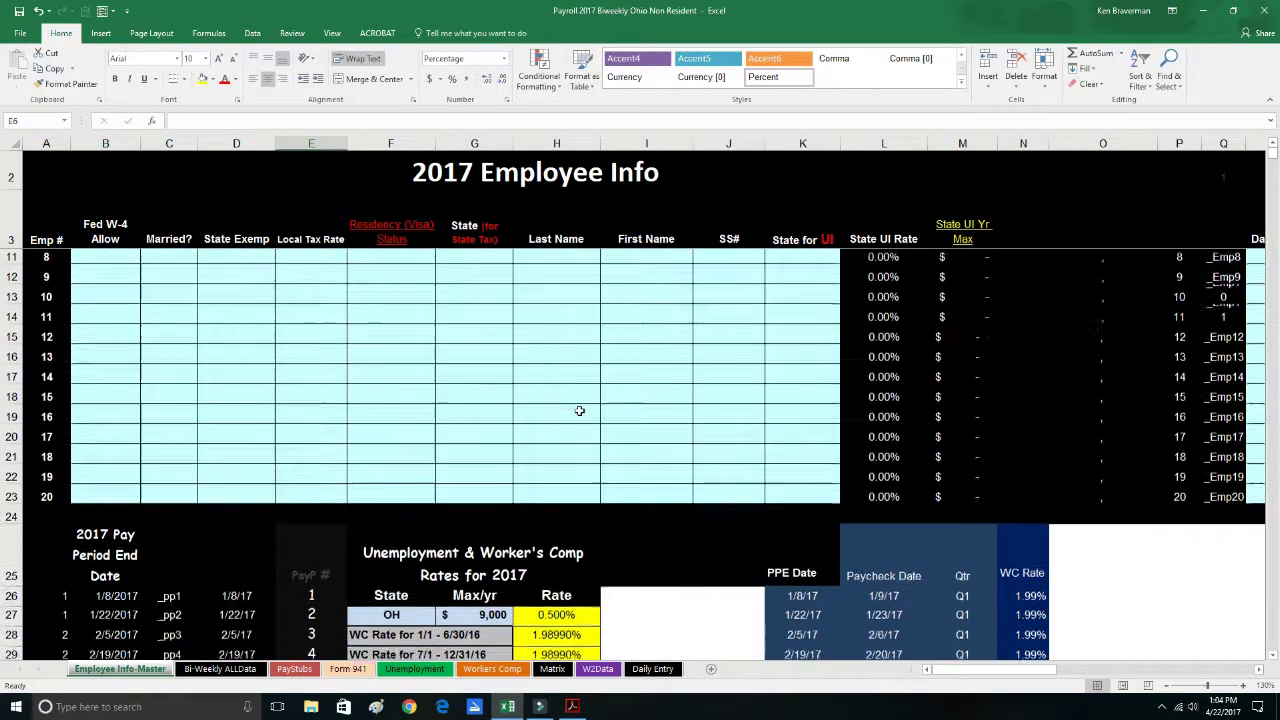
pyautogui.scroll(3, 579, 411)
pyautogui.moveTo(1030, 670); pyautogui.dragTo(990, 672)
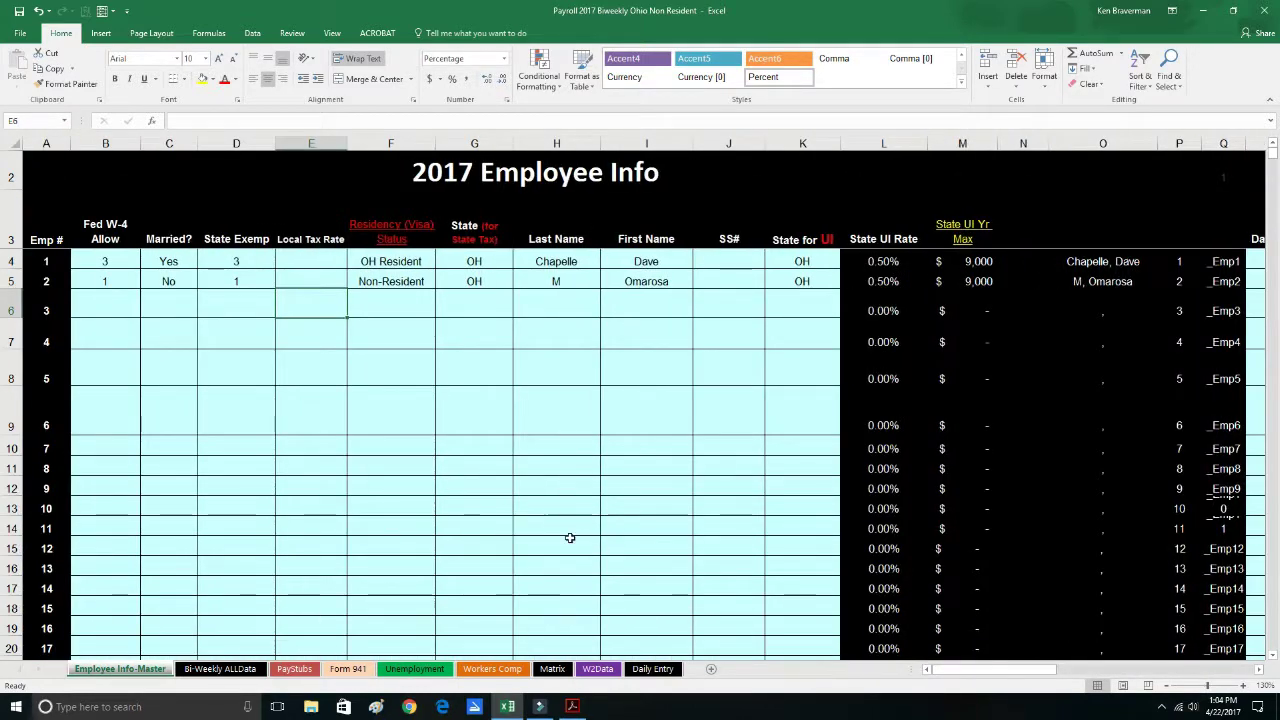
pyautogui.scroll(-5, 569, 538)
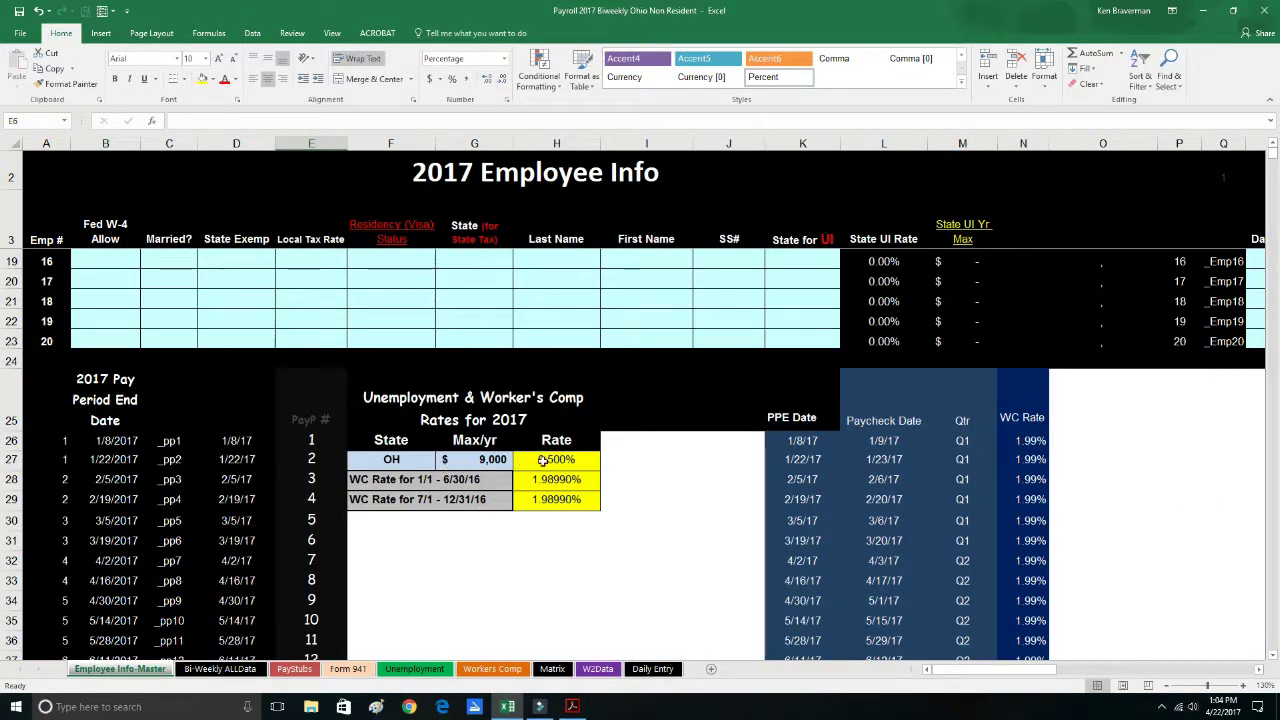
pyautogui.click(541, 460)
pyautogui.press('Down')
pyautogui.press('Down')
pyautogui.scroll(2, 575, 461)
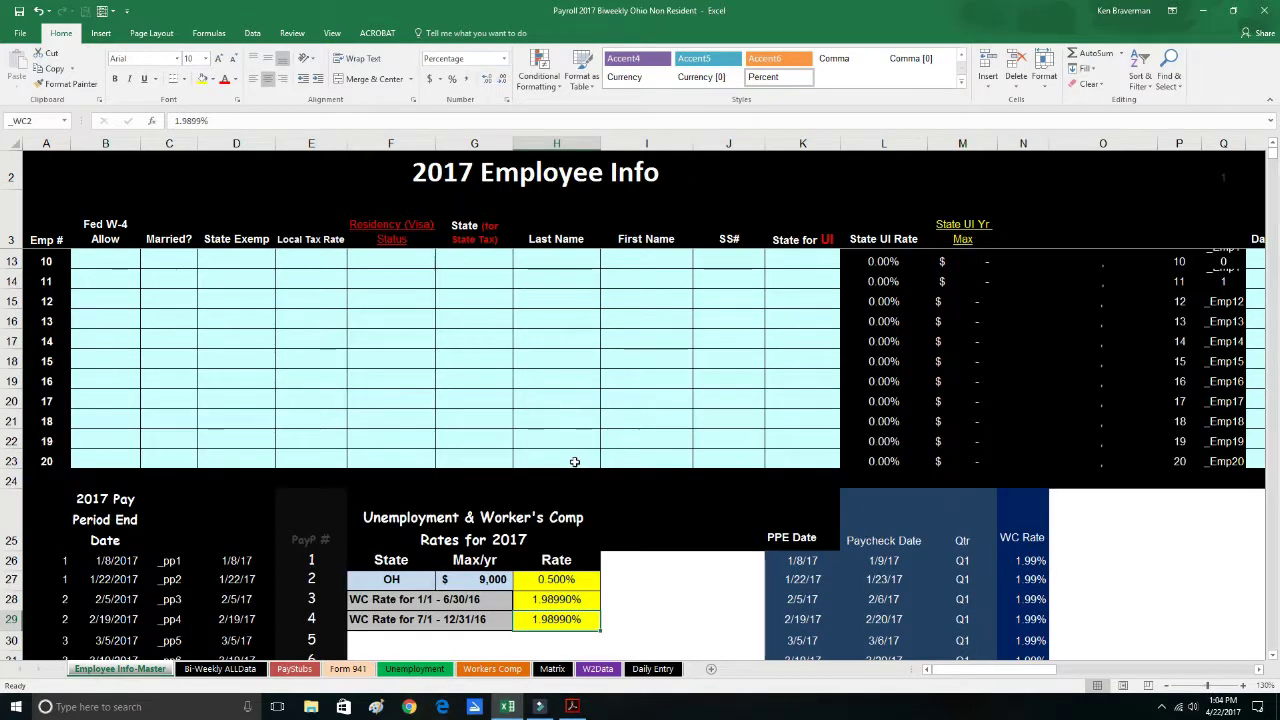
pyautogui.scroll(3, 575, 461)
pyautogui.click(252, 669)
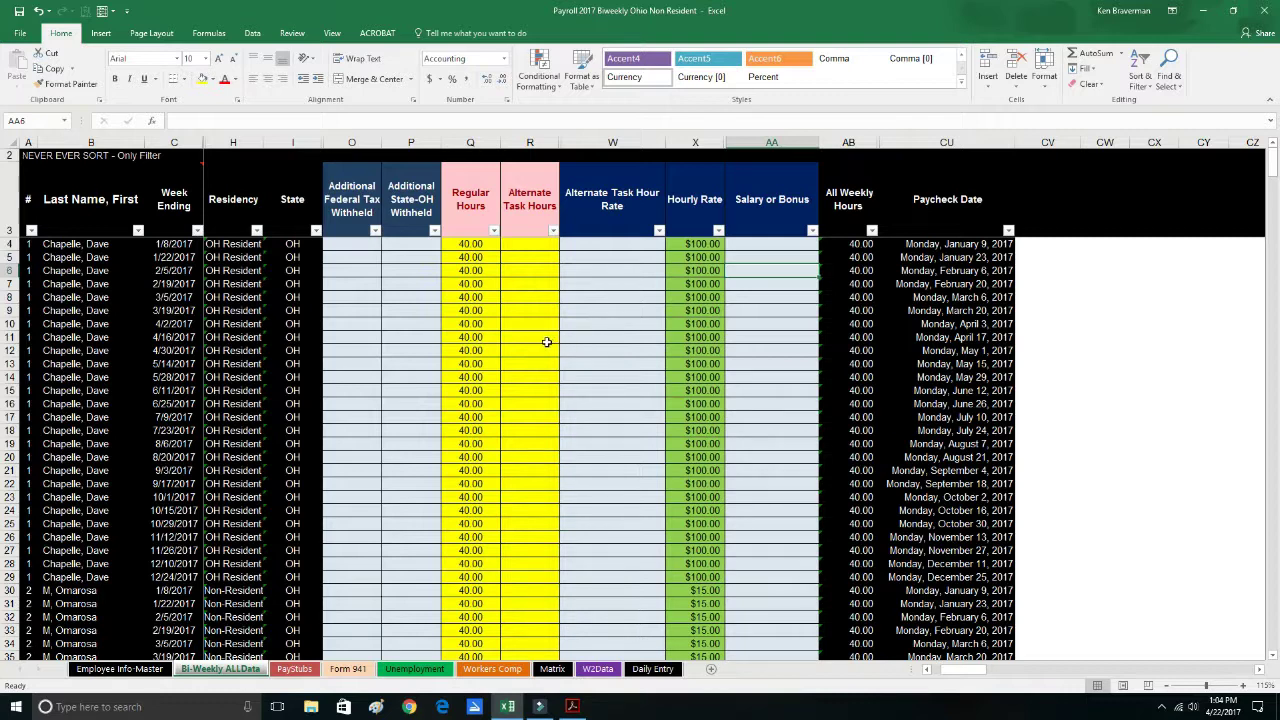
# Enter a 1000000 salary or bonus in AA9 for the week ending 3/19/2017
pyautogui.click(463, 244)
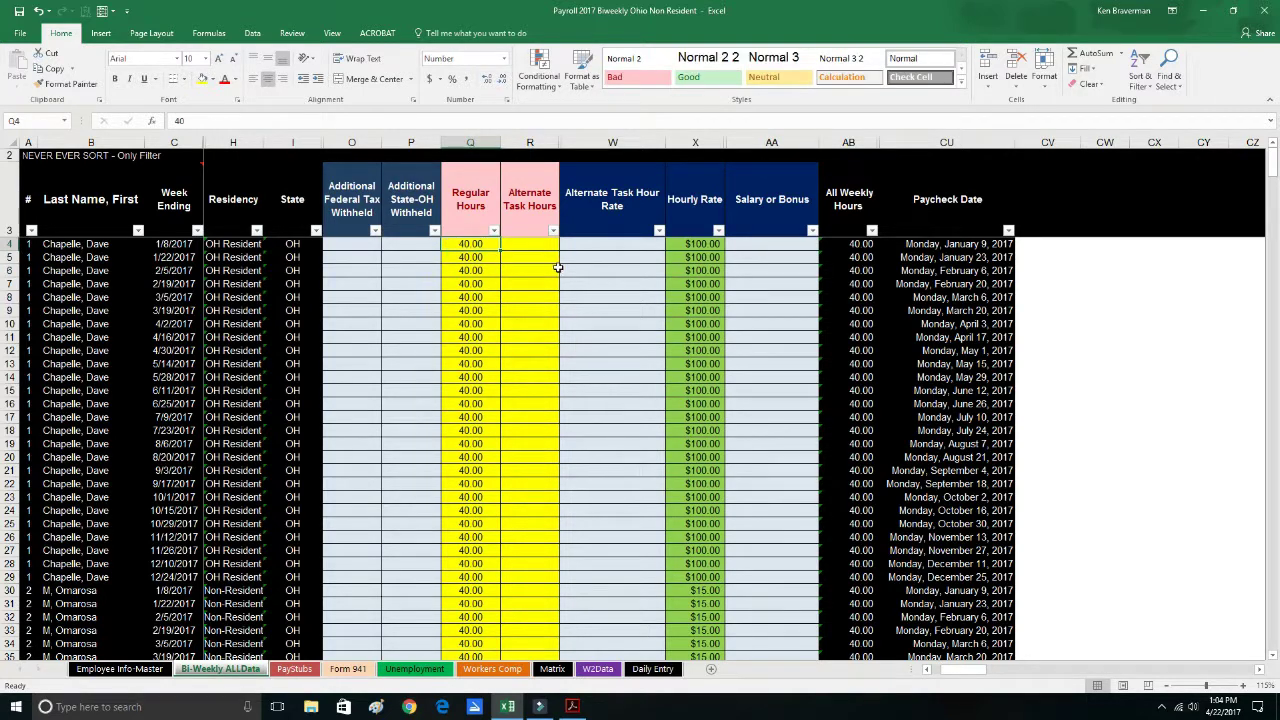
pyautogui.click(713, 244)
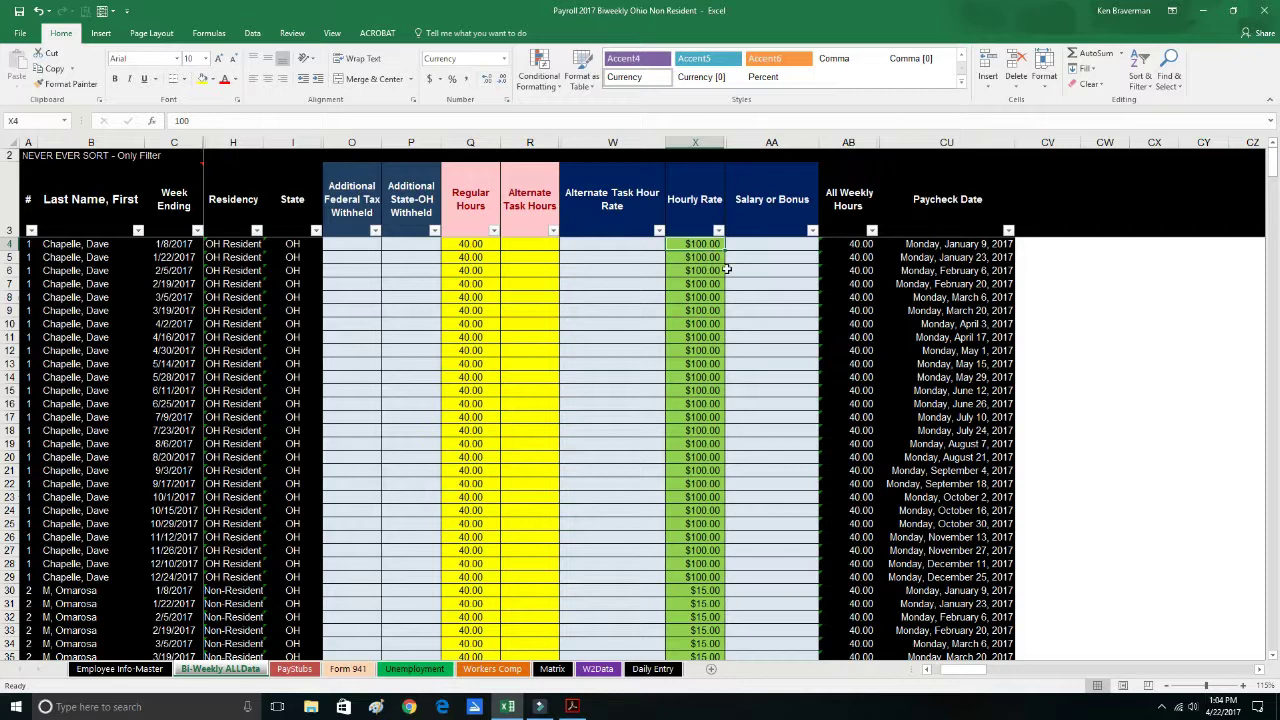
pyautogui.click(788, 310)
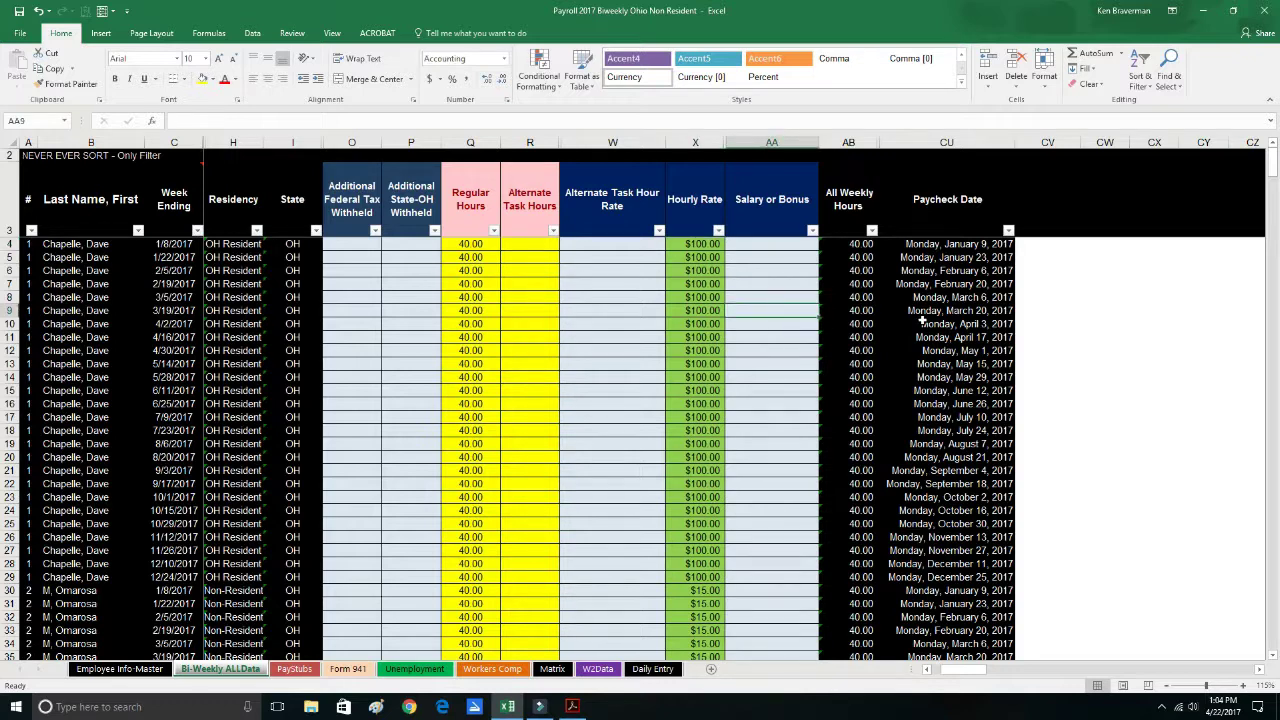
pyautogui.write('1000000')
pyautogui.hotkey('ctrl', 'Return')
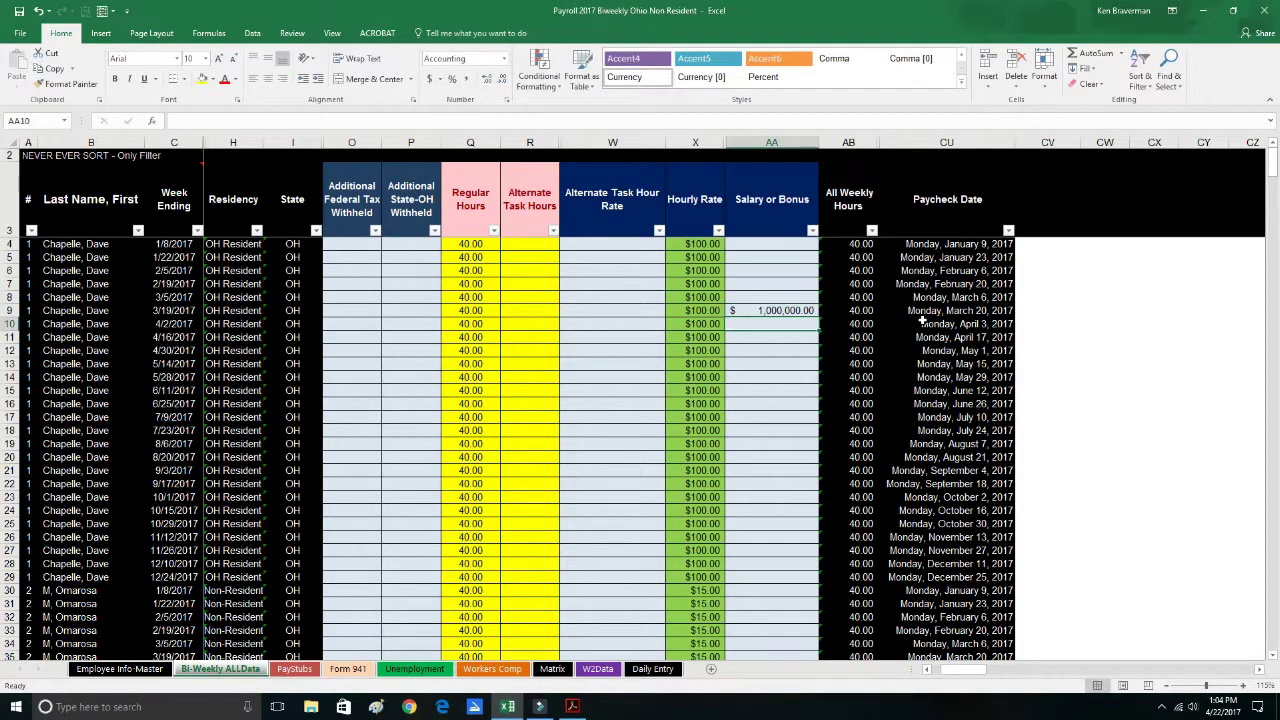
pyautogui.click(10, 310)
pyautogui.click(766, 322)
# Check the second employee's salary/bonus and $15.00 hourly rate, then open PayStubs
pyautogui.scroll(-2, 572, 417)
pyautogui.click(760, 549)
pyautogui.scroll(2, 503, 380)
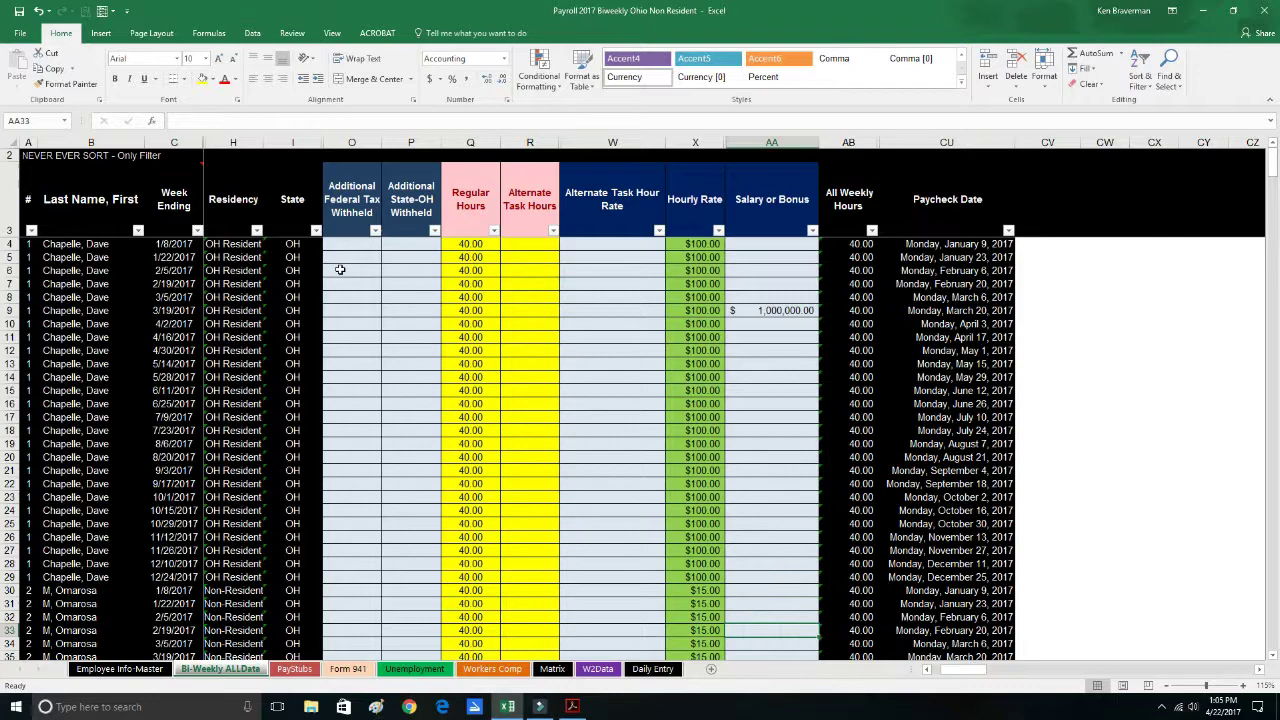
pyautogui.scroll(-1, 678, 563)
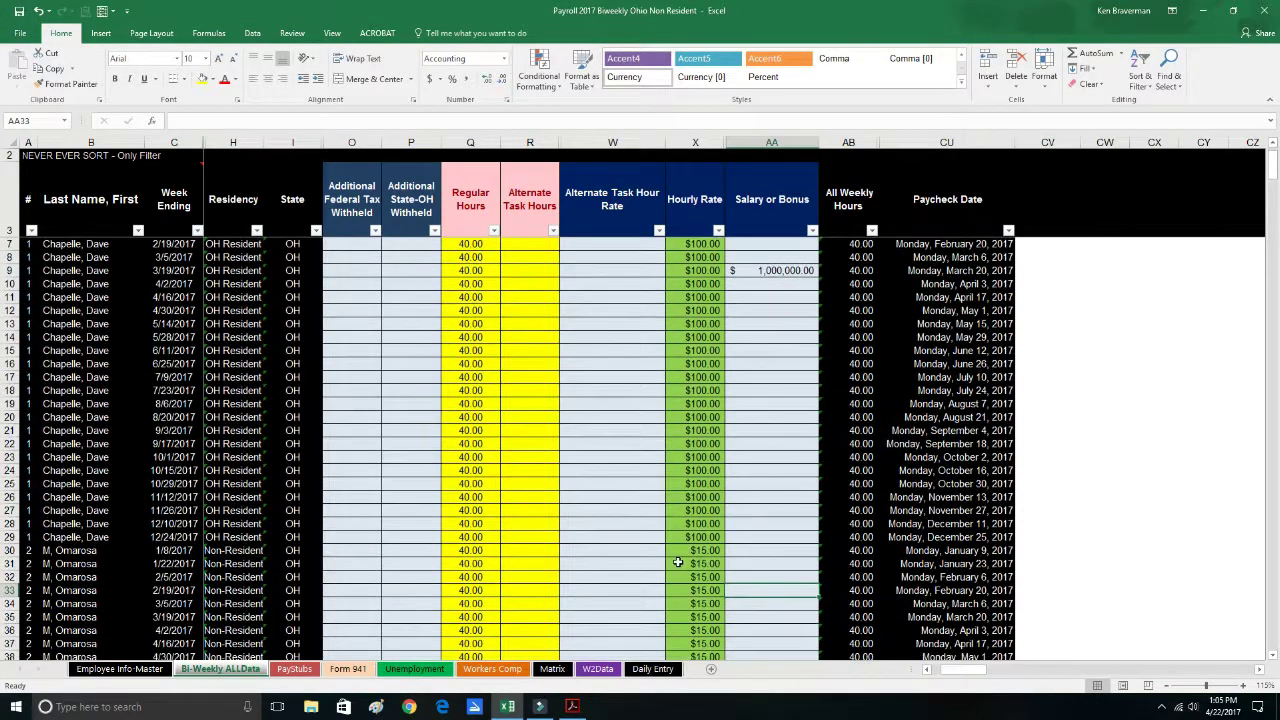
pyautogui.click(678, 563)
pyautogui.scroll(1, 594, 446)
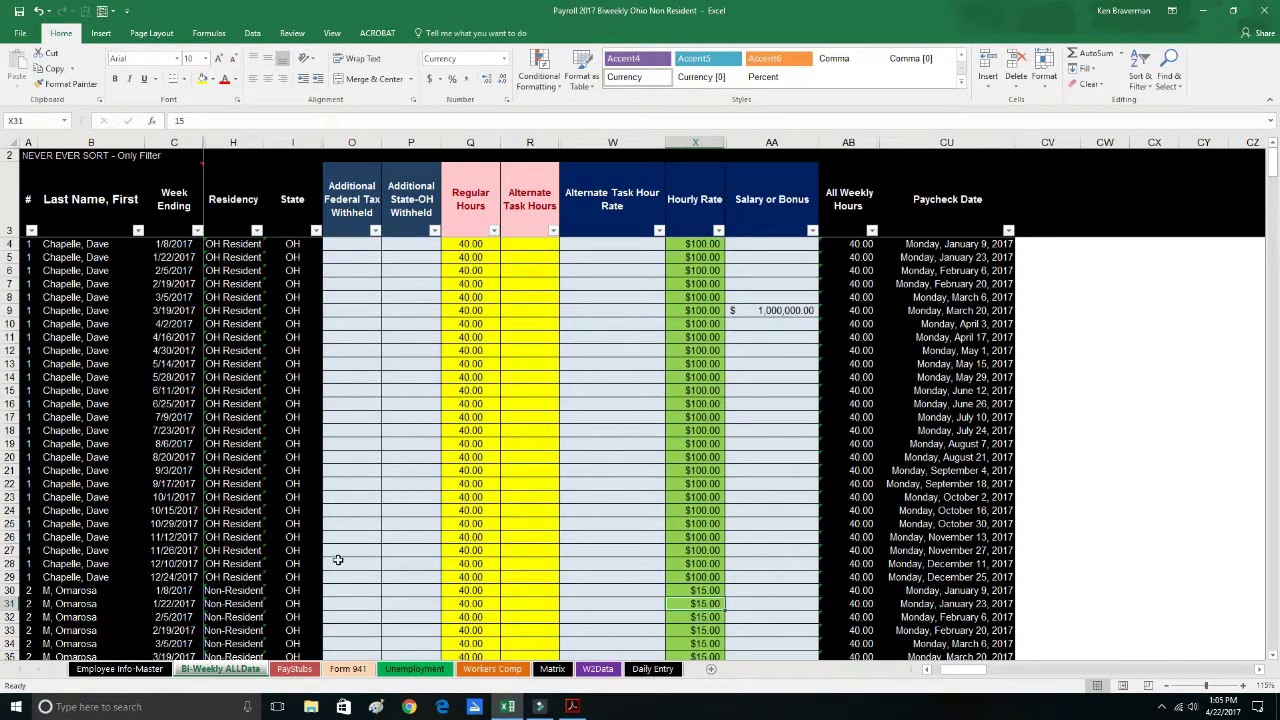
pyautogui.click(294, 668)
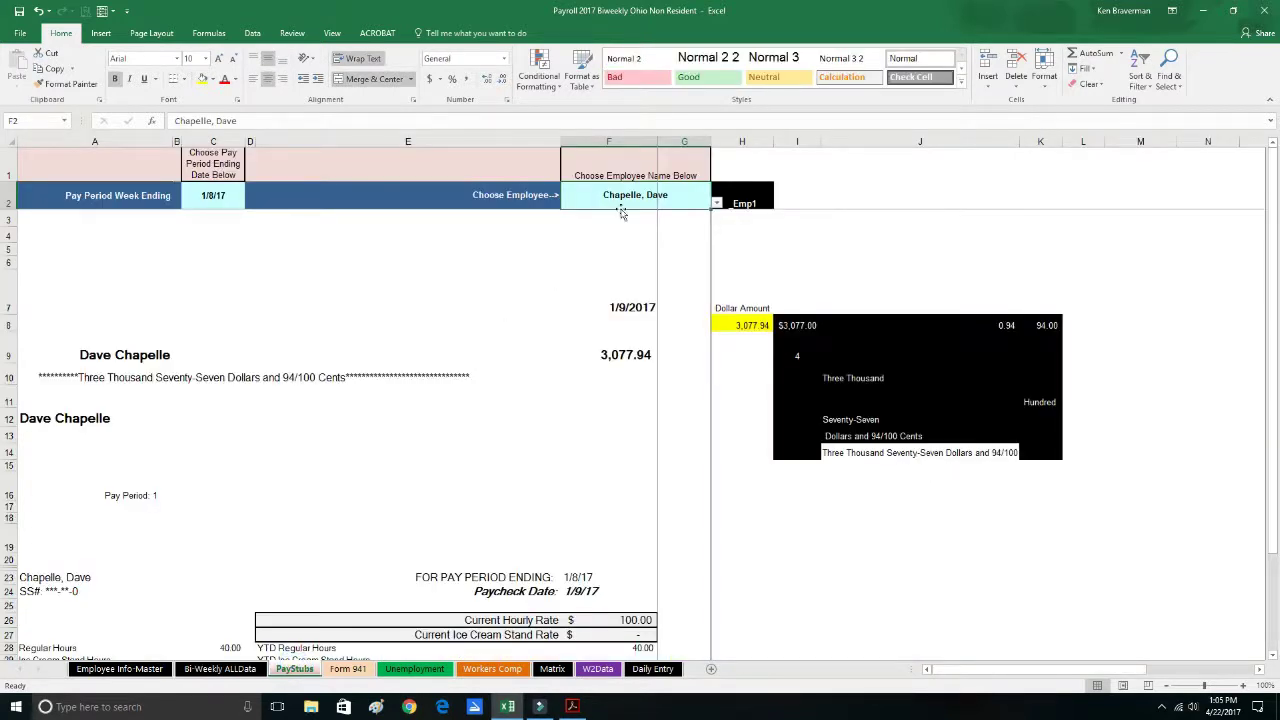
# Refresh the Form 941 sheet's pivot table and pick Qtr1 in the Quarters slicer
pyautogui.click(348, 668)
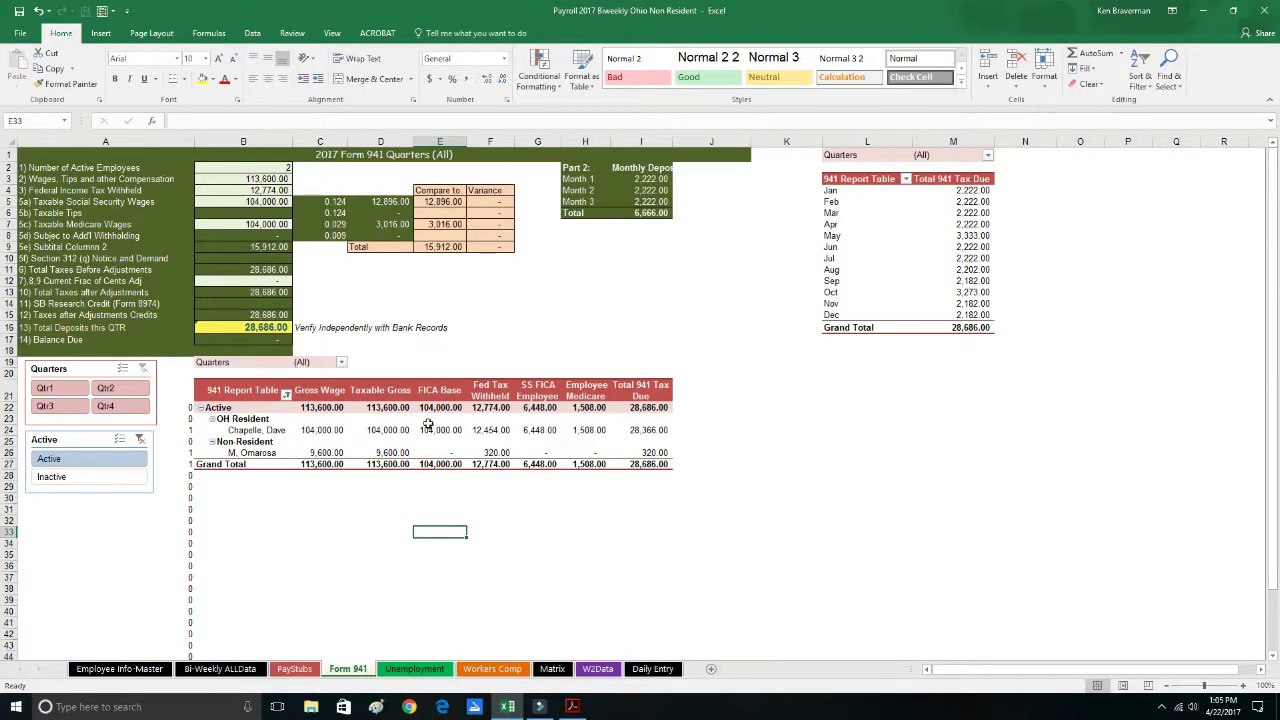
pyautogui.keyDown('ctrl'); pyautogui.scroll(1, 455, 453); pyautogui.keyUp('ctrl')
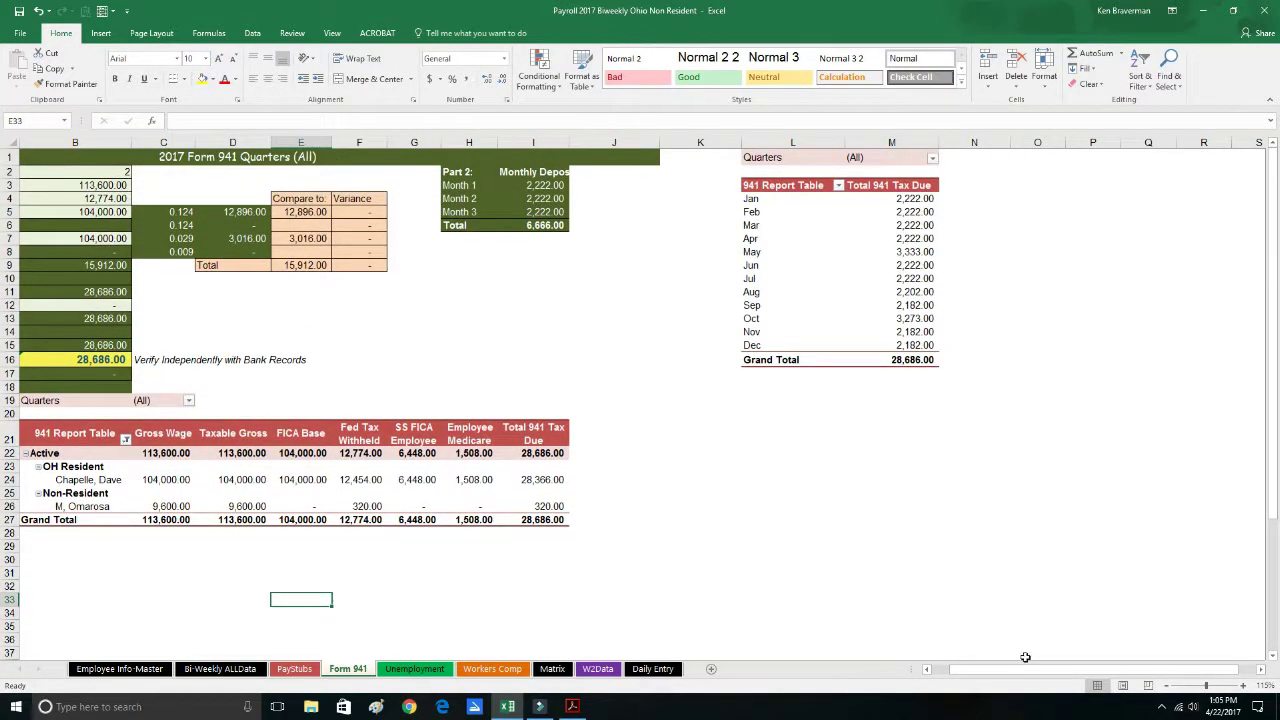
pyautogui.moveTo(1010, 668); pyautogui.dragTo(624, 579)
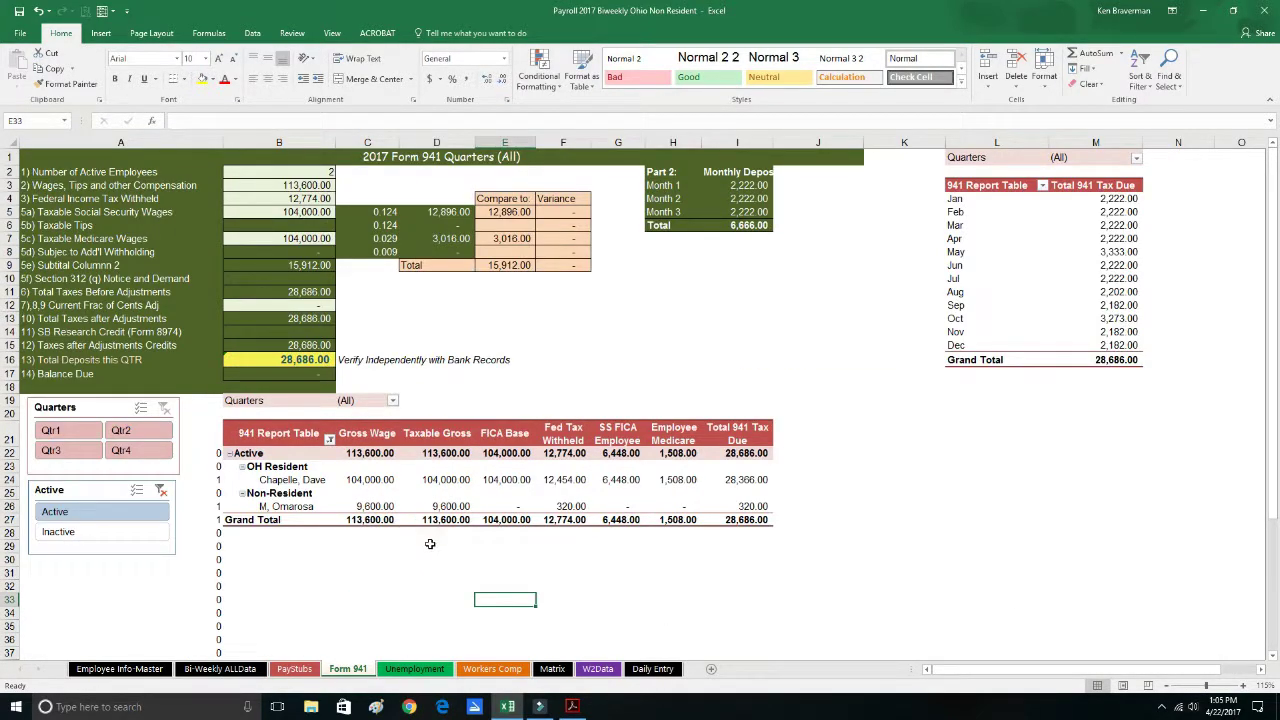
pyautogui.keyDown('ctrl'); pyautogui.scroll(1, 406, 514); pyautogui.keyUp('ctrl')
pyautogui.moveTo(985, 669); pyautogui.dragTo(958, 673)
pyautogui.rightClick(500, 517)
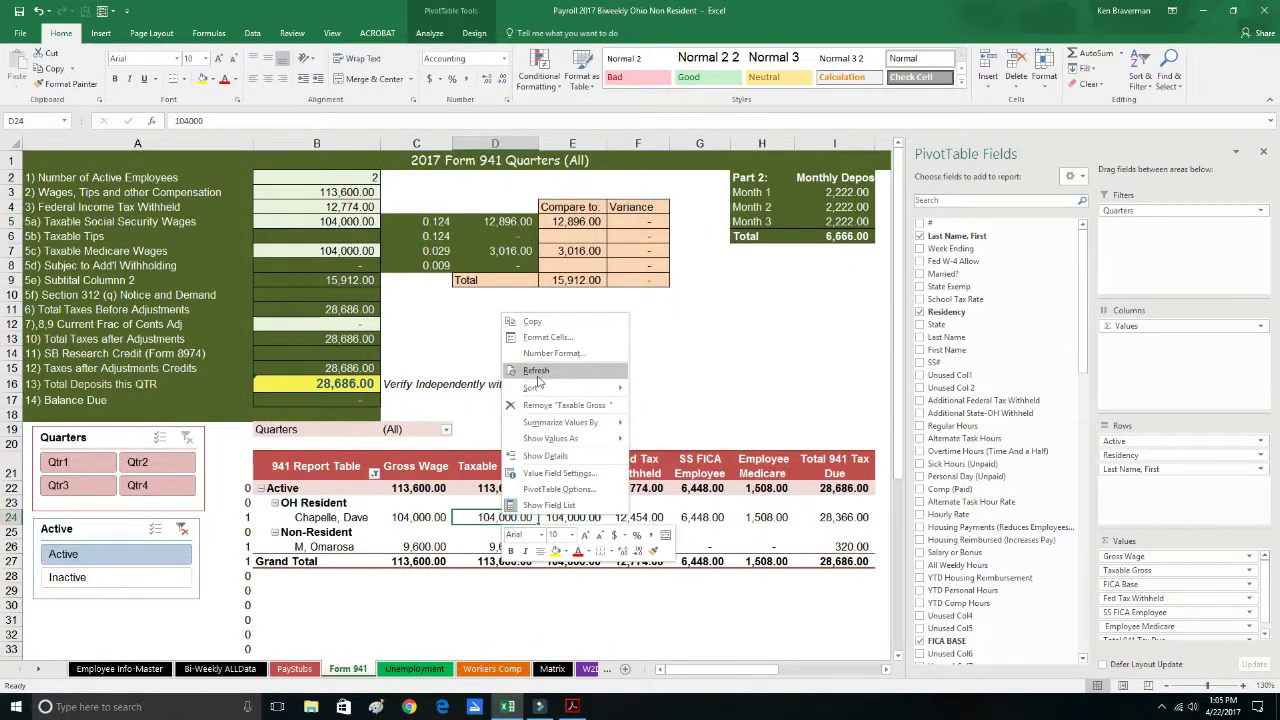
pyautogui.click(512, 403)
pyautogui.click(570, 619)
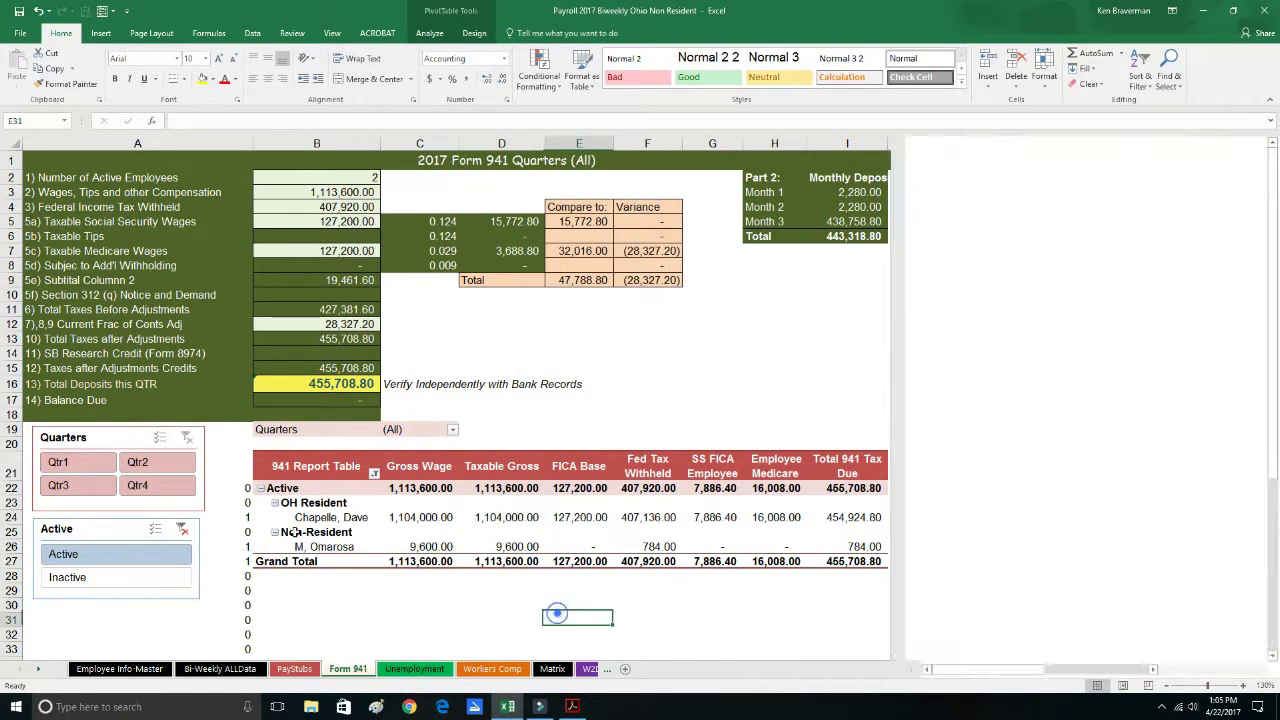
pyautogui.click(75, 468)
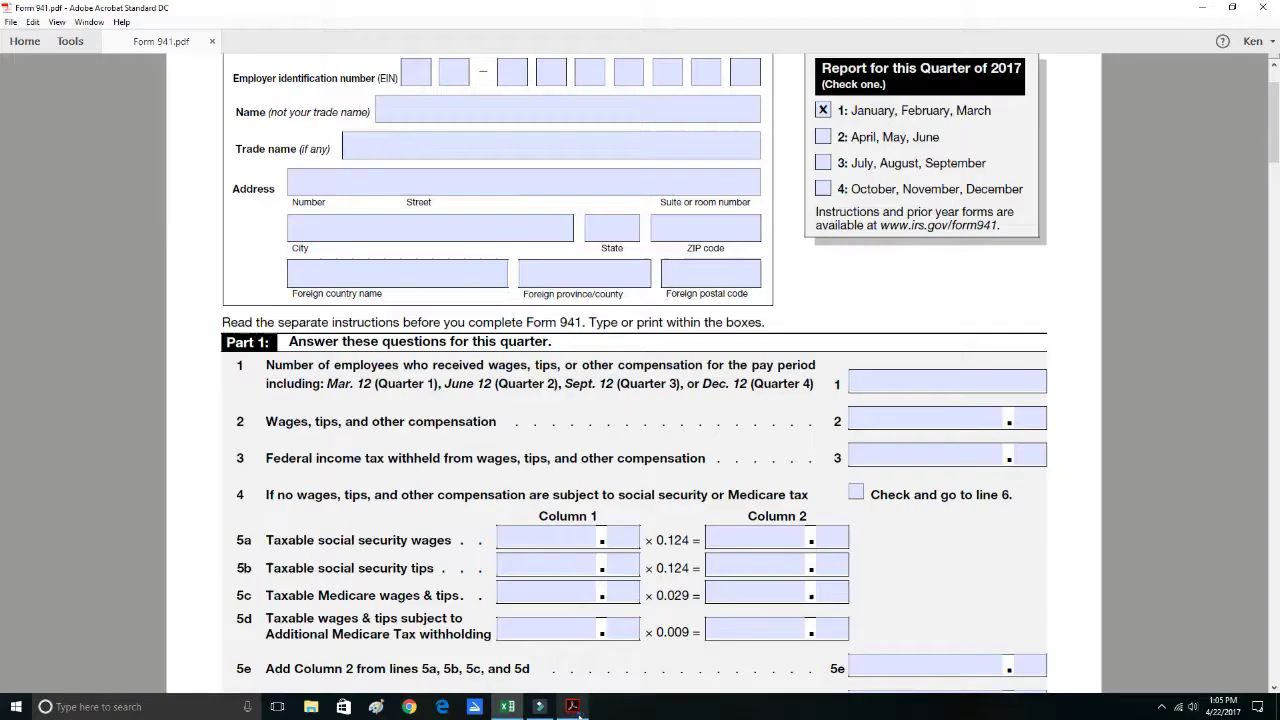
# Put the Form 941 PDF on the right half and snap Excel to the left half
pyautogui.click(572, 706)
pyautogui.click(1231, 9)
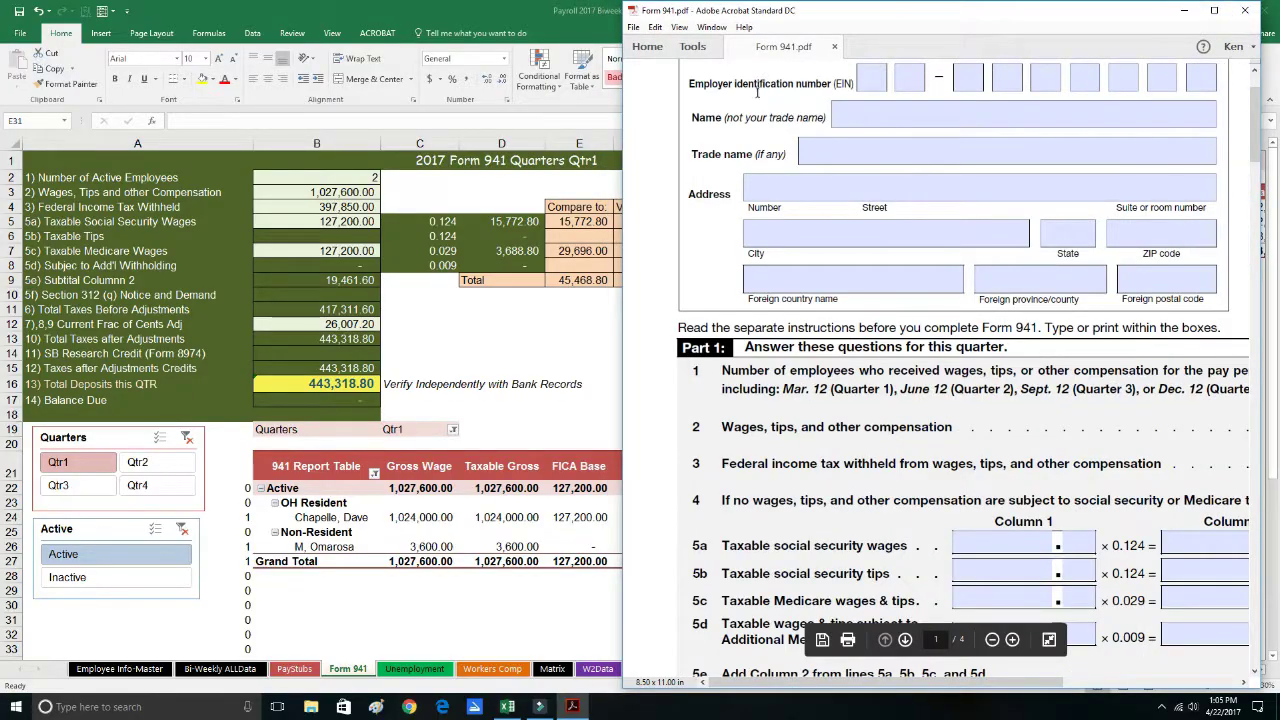
pyautogui.click(318, 178)
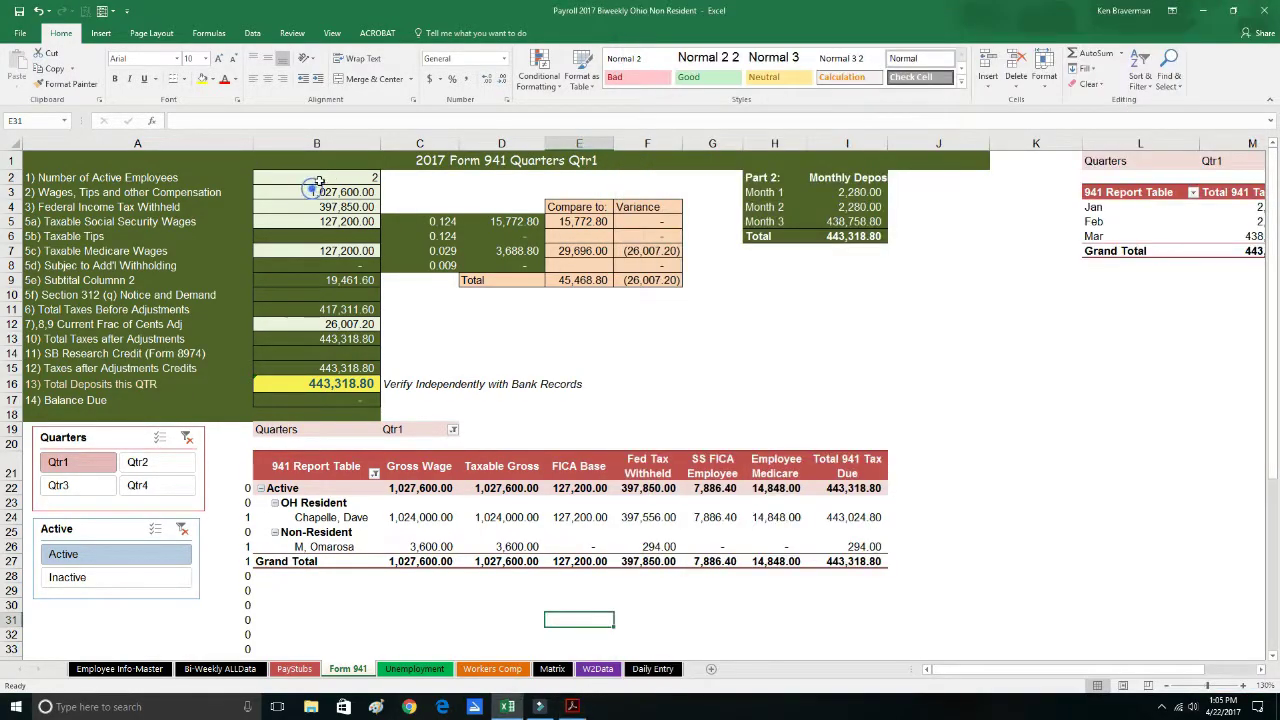
pyautogui.click(1233, 10)
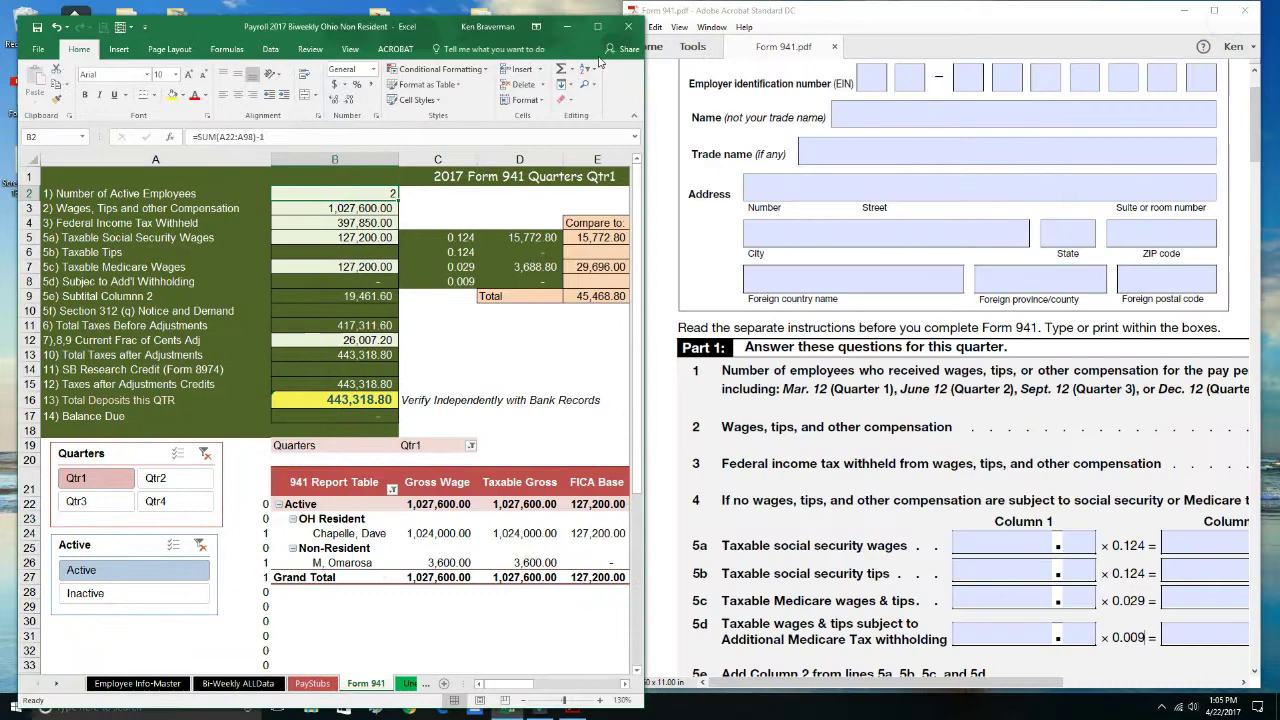
pyautogui.press('super+Left')
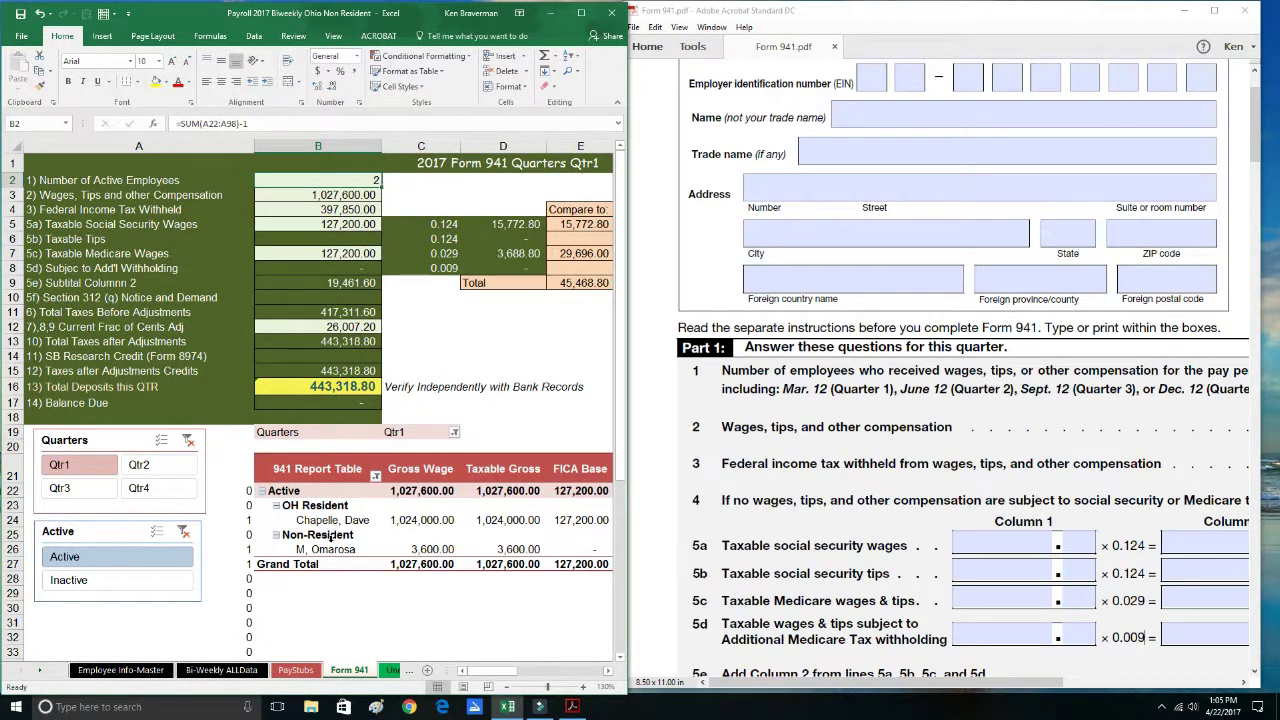
pyautogui.click(316, 196)
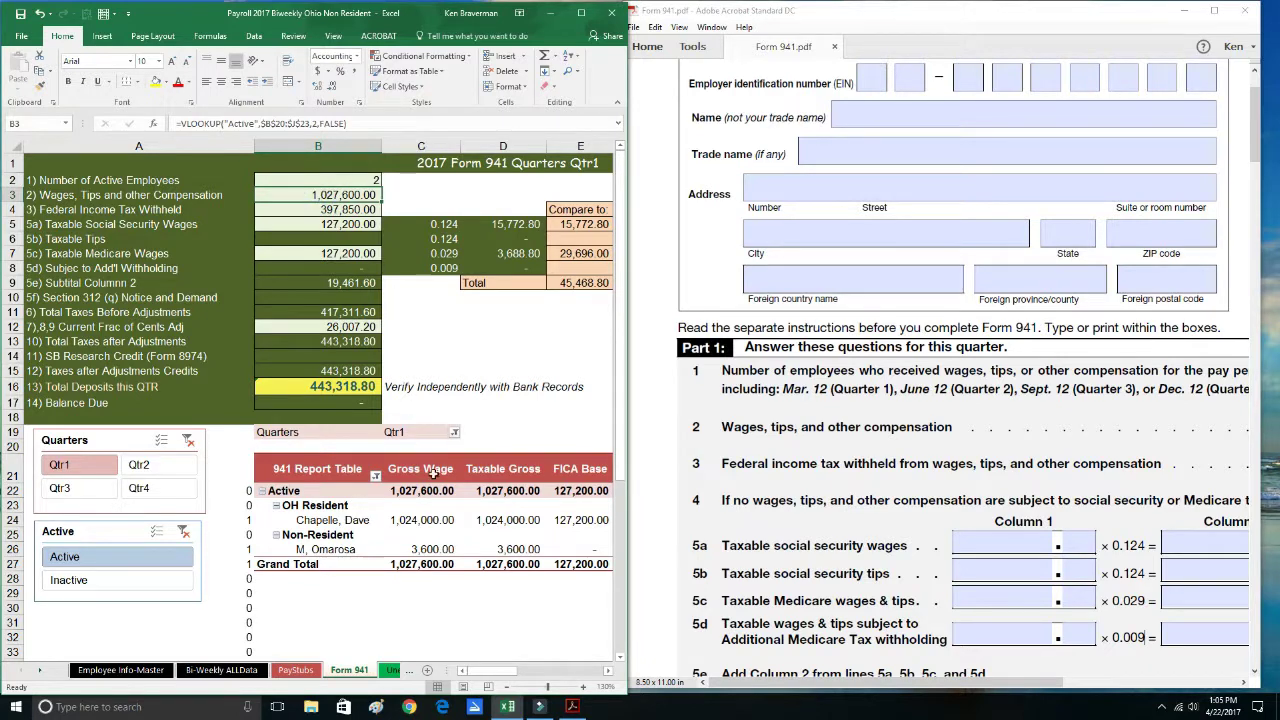
# Maximize Excel and show the Form 941 pivot's field list
pyautogui.click(583, 13)
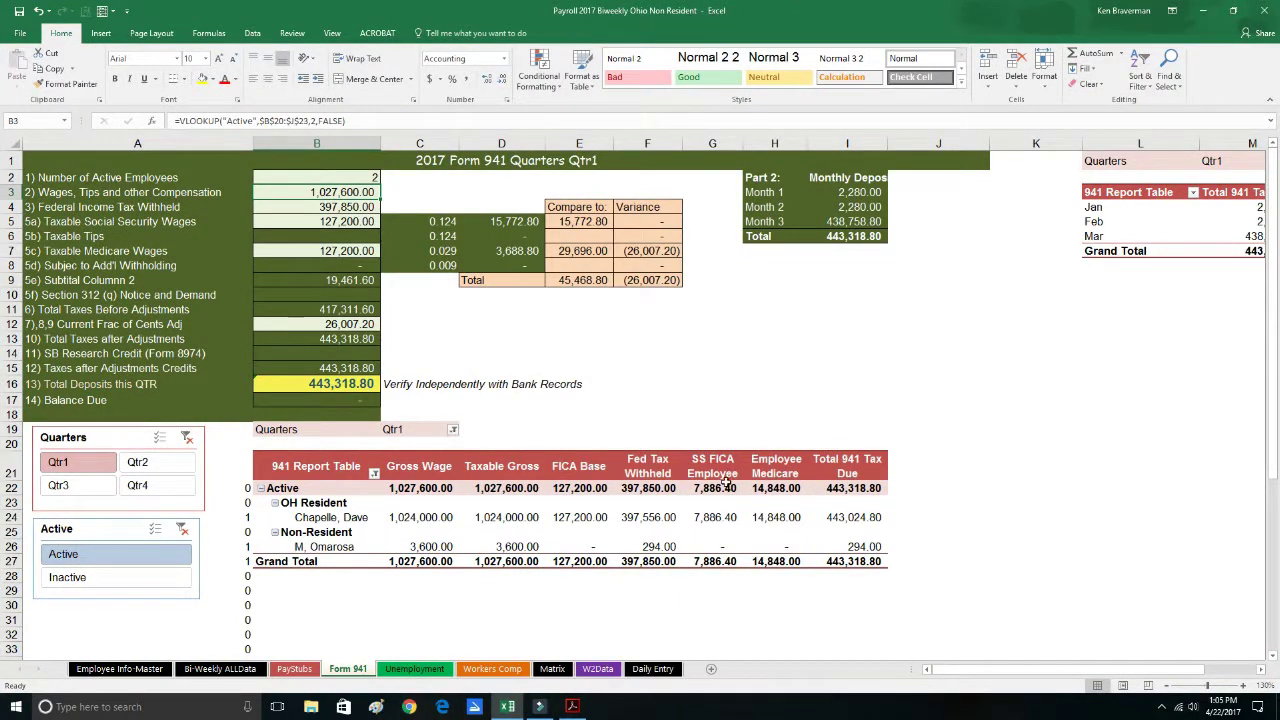
pyautogui.click(419, 474)
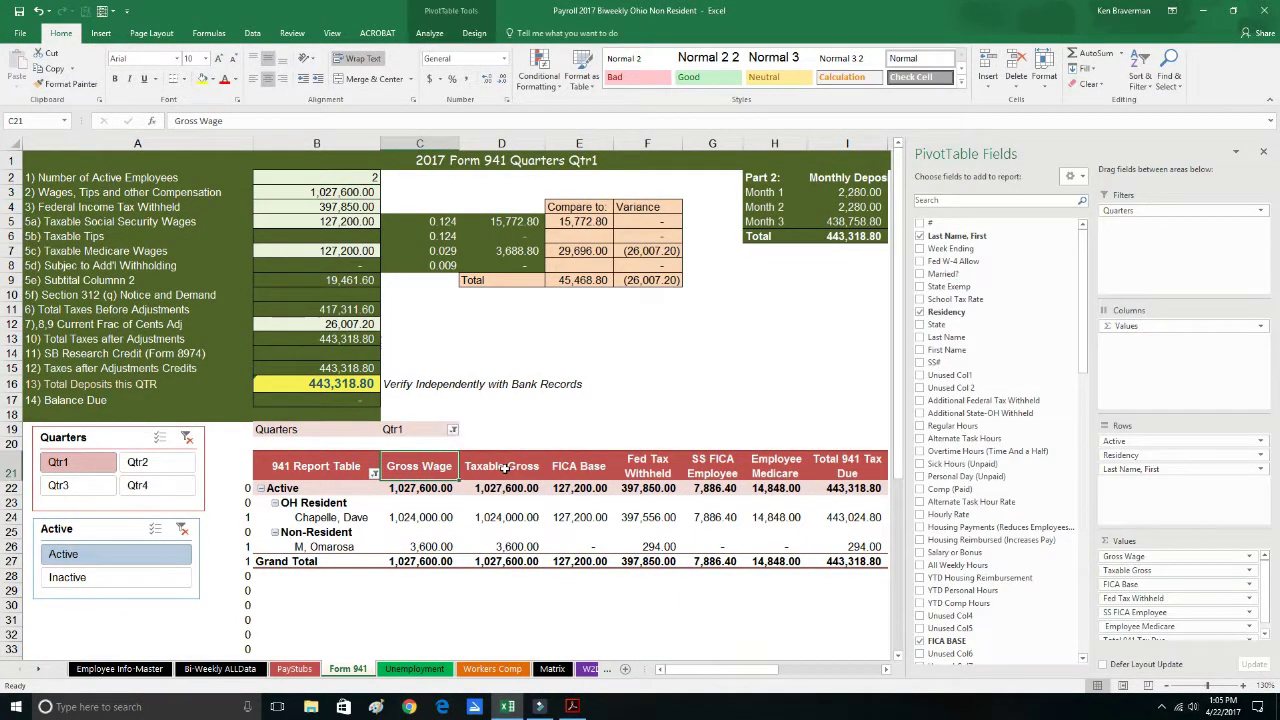
pyautogui.click(501, 468)
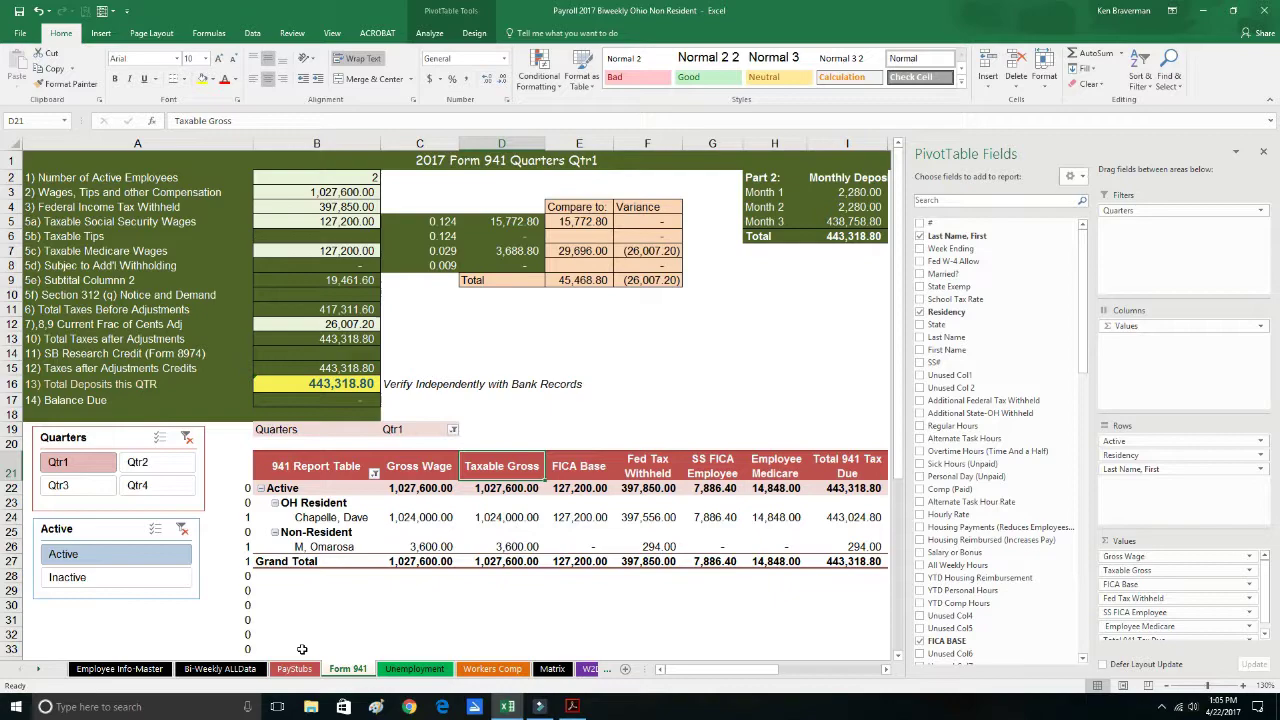
# Unhide columns C through CX on Bi-Weekly ALLData and review the payroll data
pyautogui.click(220, 668)
pyautogui.keyDown('ctrl'); pyautogui.scroll(-1, 443, 328); pyautogui.keyUp('ctrl')
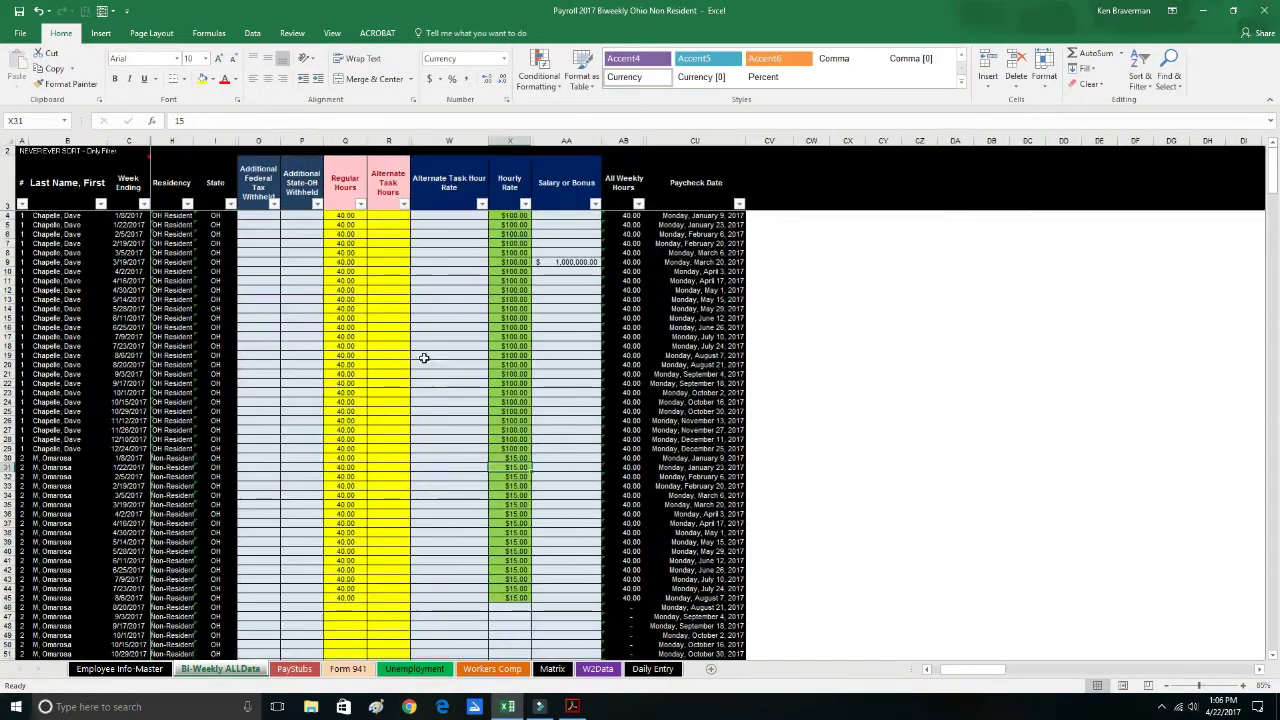
pyautogui.moveTo(123, 138); pyautogui.dragTo(848, 140)
pyautogui.rightClick(740, 298)
pyautogui.click(770, 490)
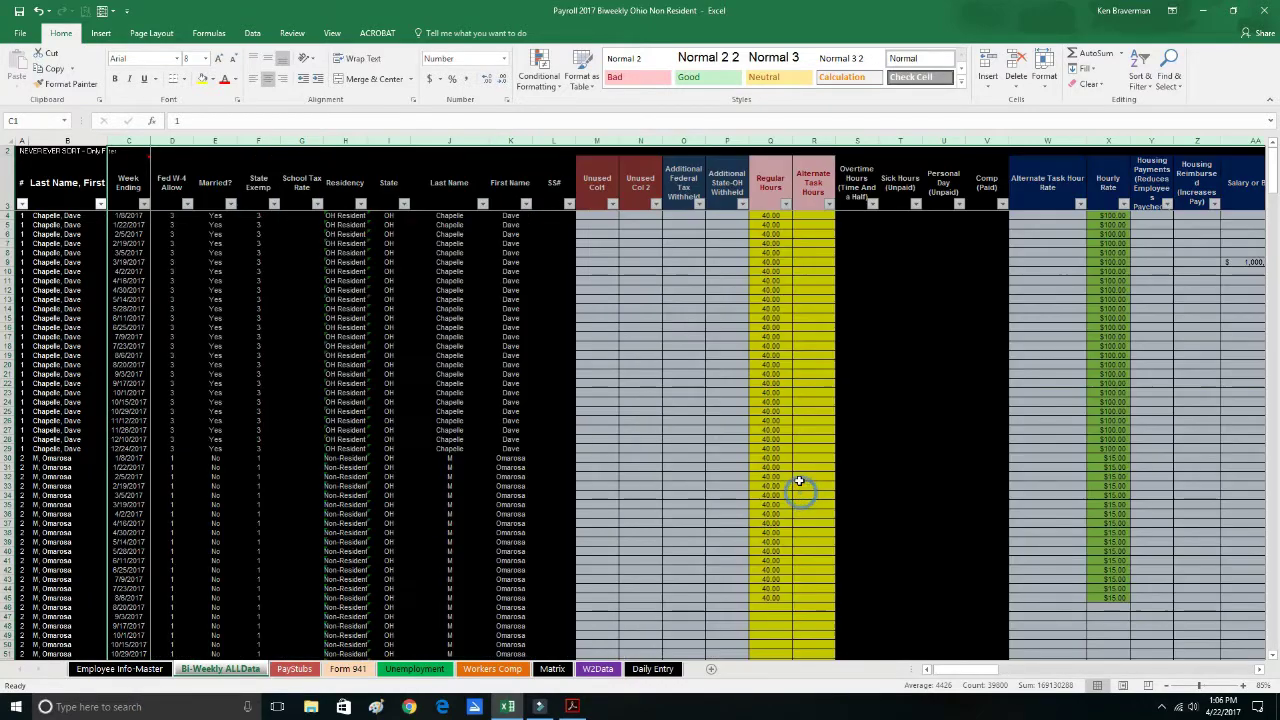
pyautogui.moveTo(928, 672); pyautogui.dragTo(955, 677)
pyautogui.scroll(2, 940, 525)
pyautogui.scroll(1, 940, 525)
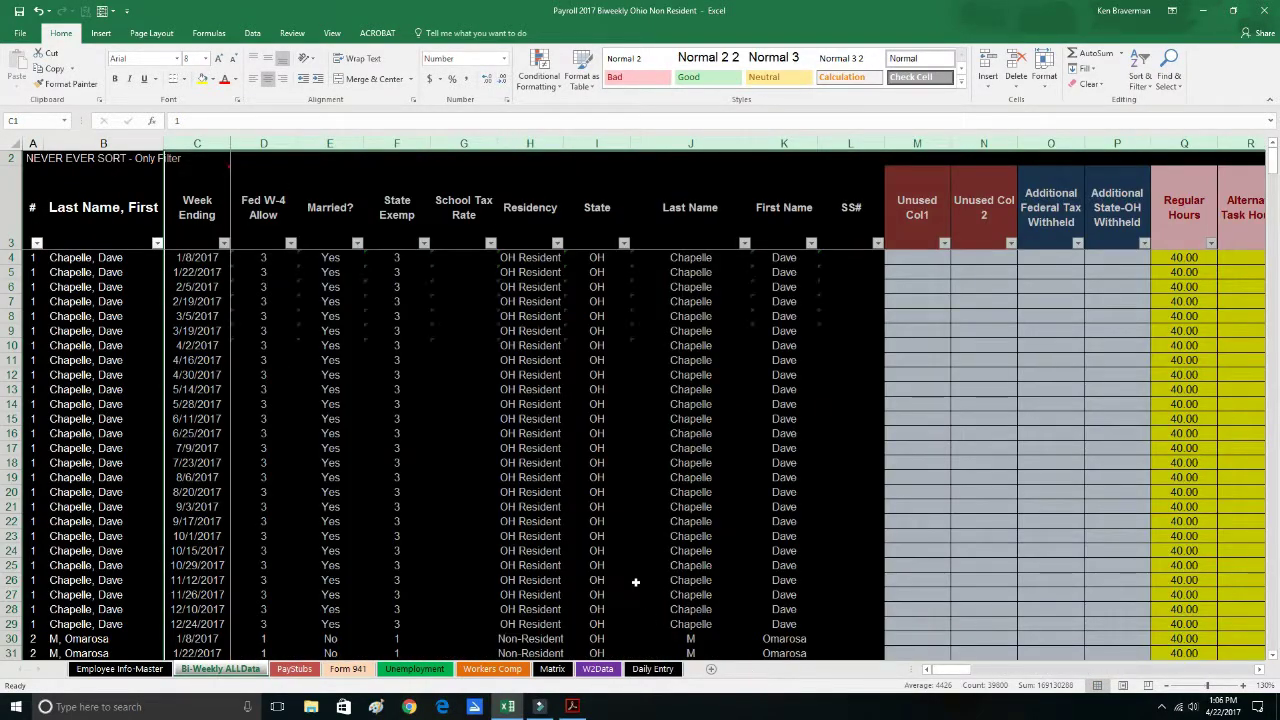
pyautogui.scroll(-3, 634, 580)
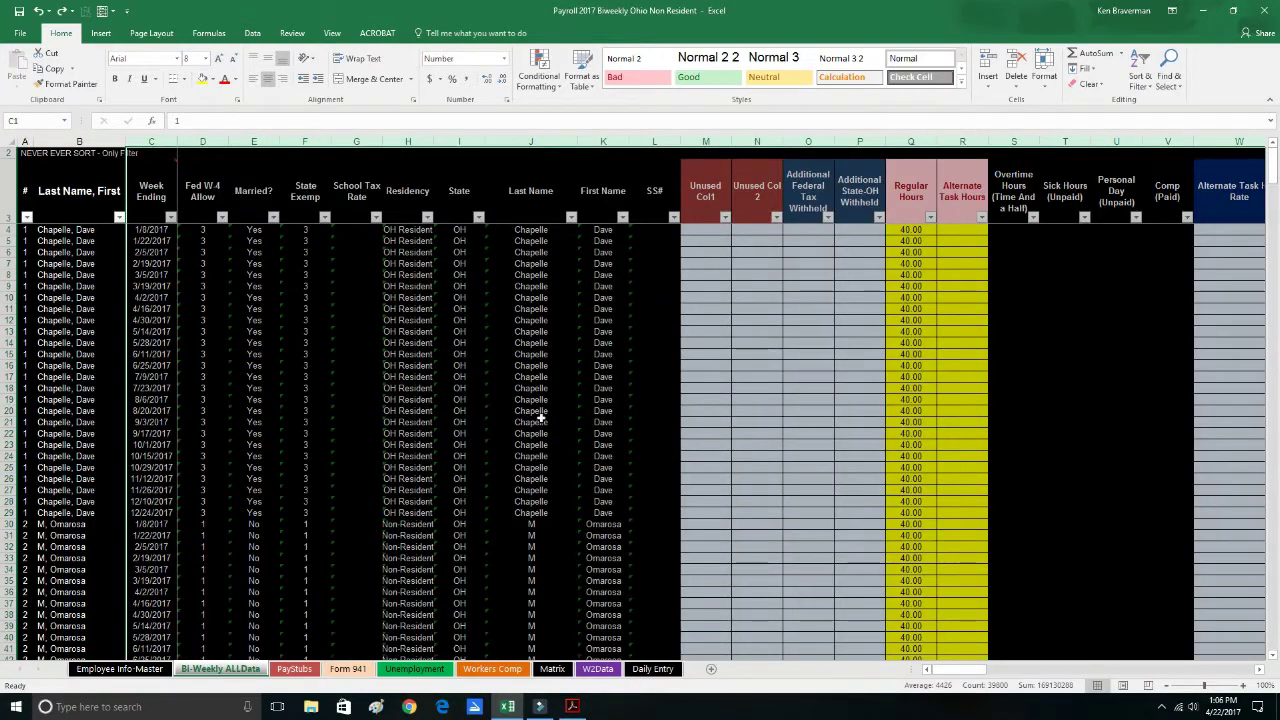
# Hide the extra columns again and return to the Form 941 sheet
pyautogui.hotkey('ctrl', 'shift', 'h')
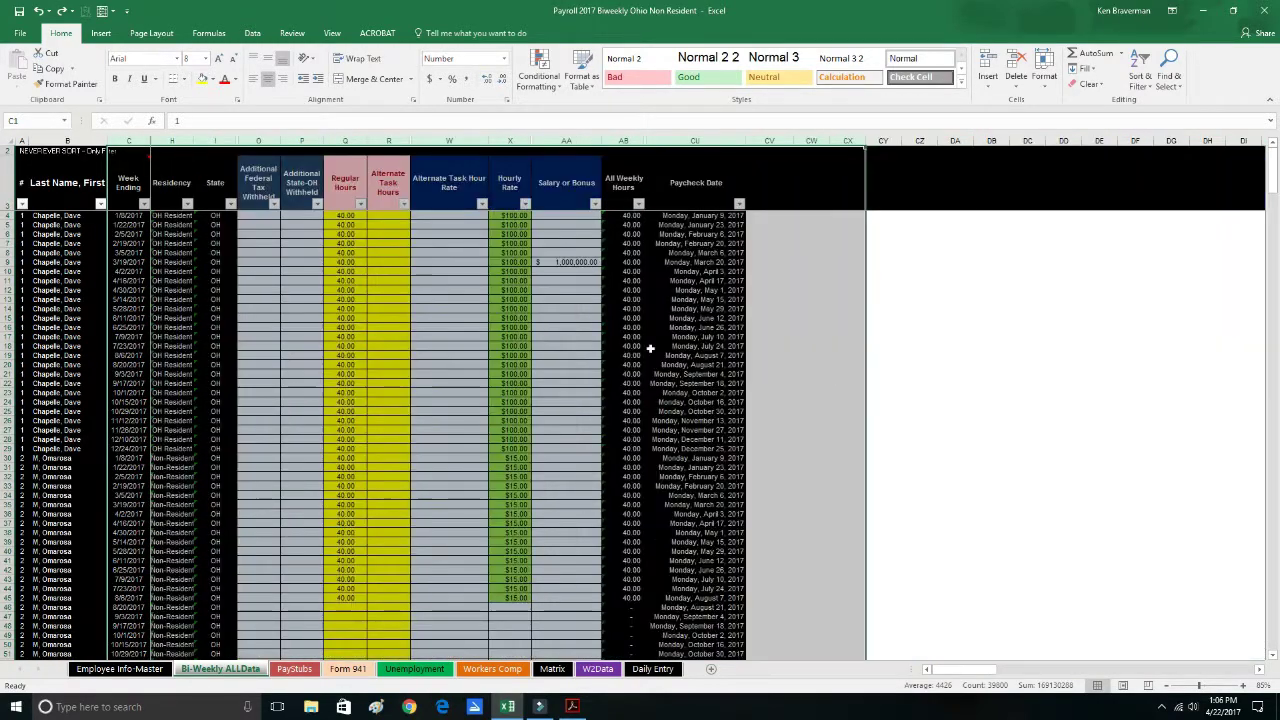
pyautogui.click(460, 334)
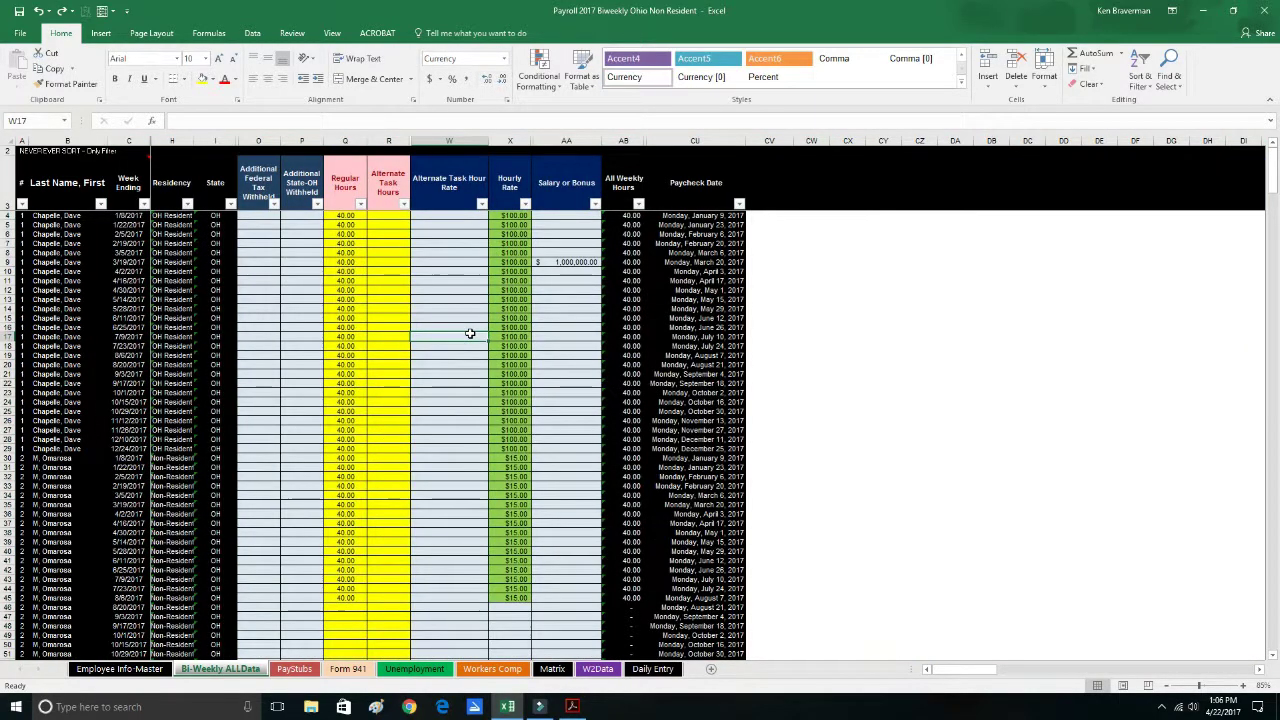
pyautogui.scroll(2, 469, 334)
pyautogui.scroll(1, 469, 340)
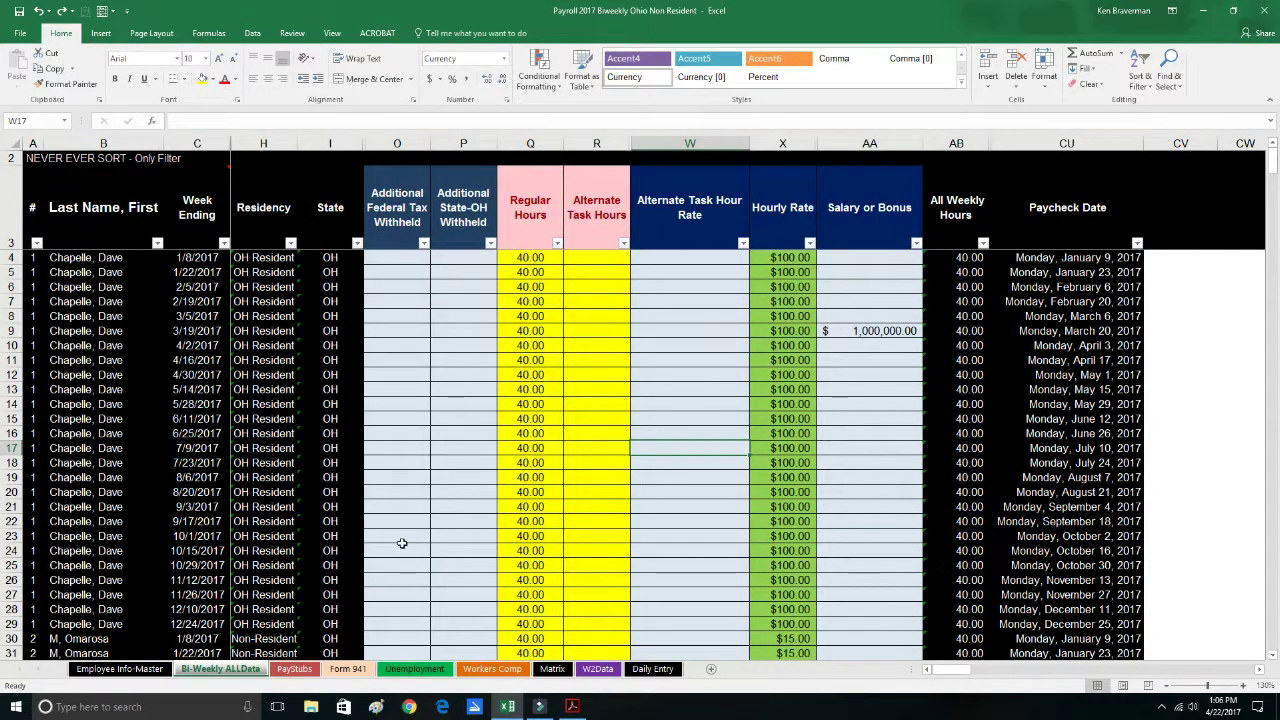
pyautogui.click(348, 668)
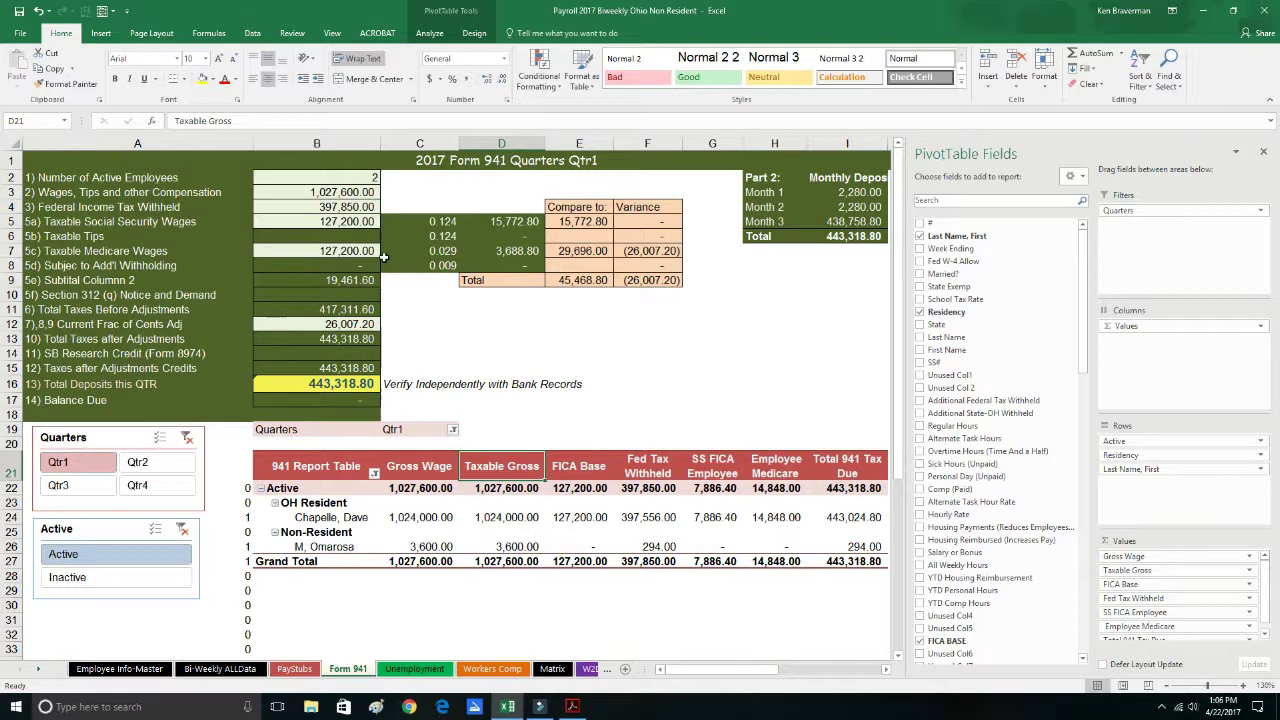
# Filter the report to Qtr2 and move the Quarters slicer up beside the form
pyautogui.click(1263, 152)
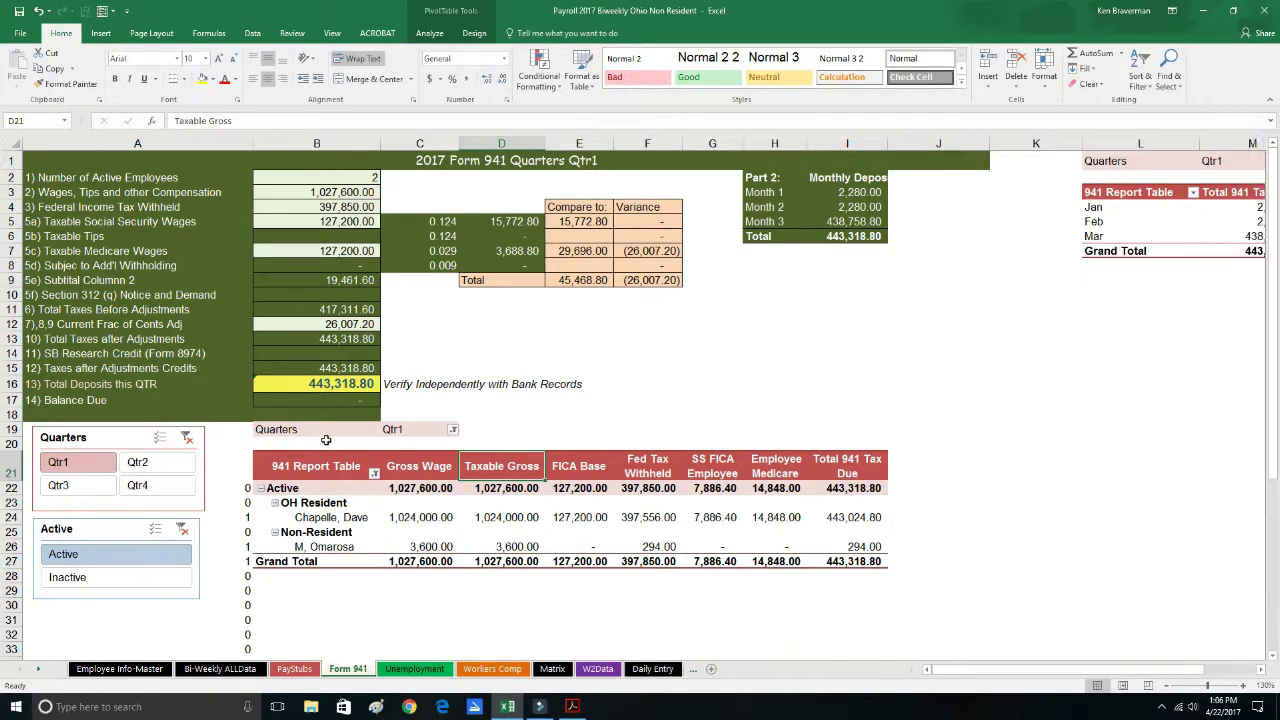
pyautogui.click(157, 470)
pyautogui.click(866, 291)
pyautogui.scroll(-1, 862, 285)
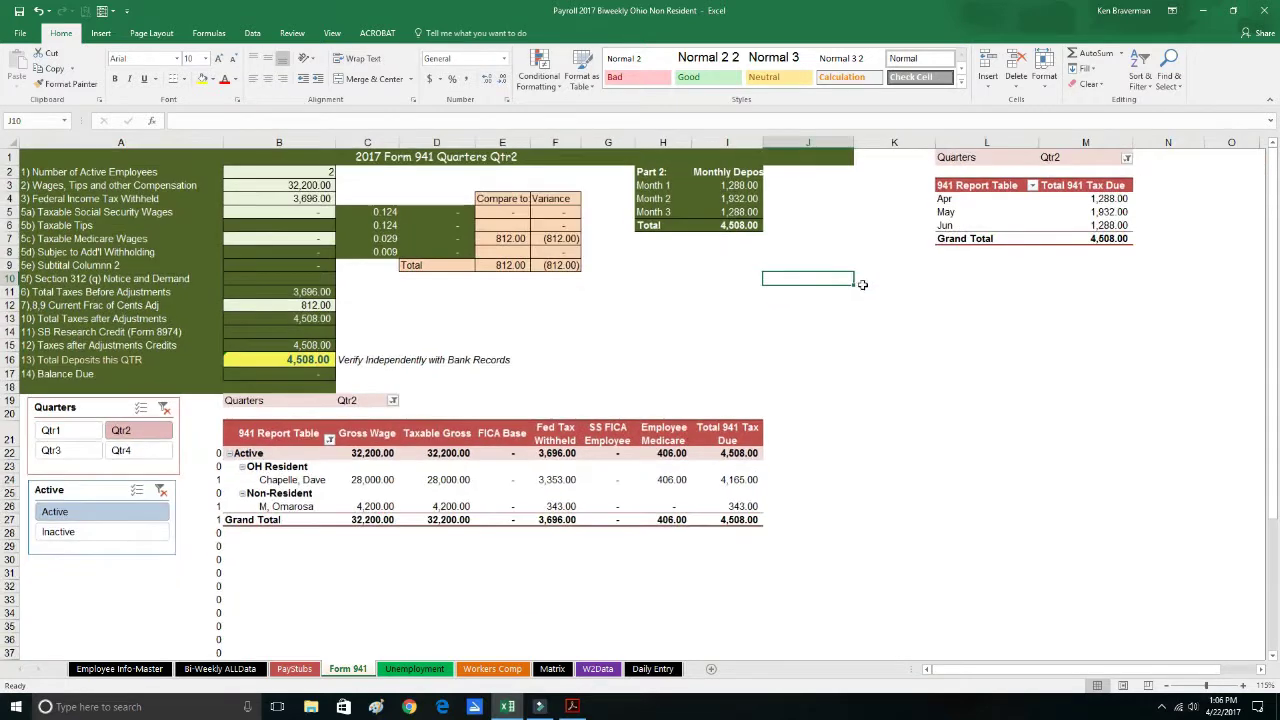
pyautogui.moveTo(90, 414); pyautogui.dragTo(778, 292)
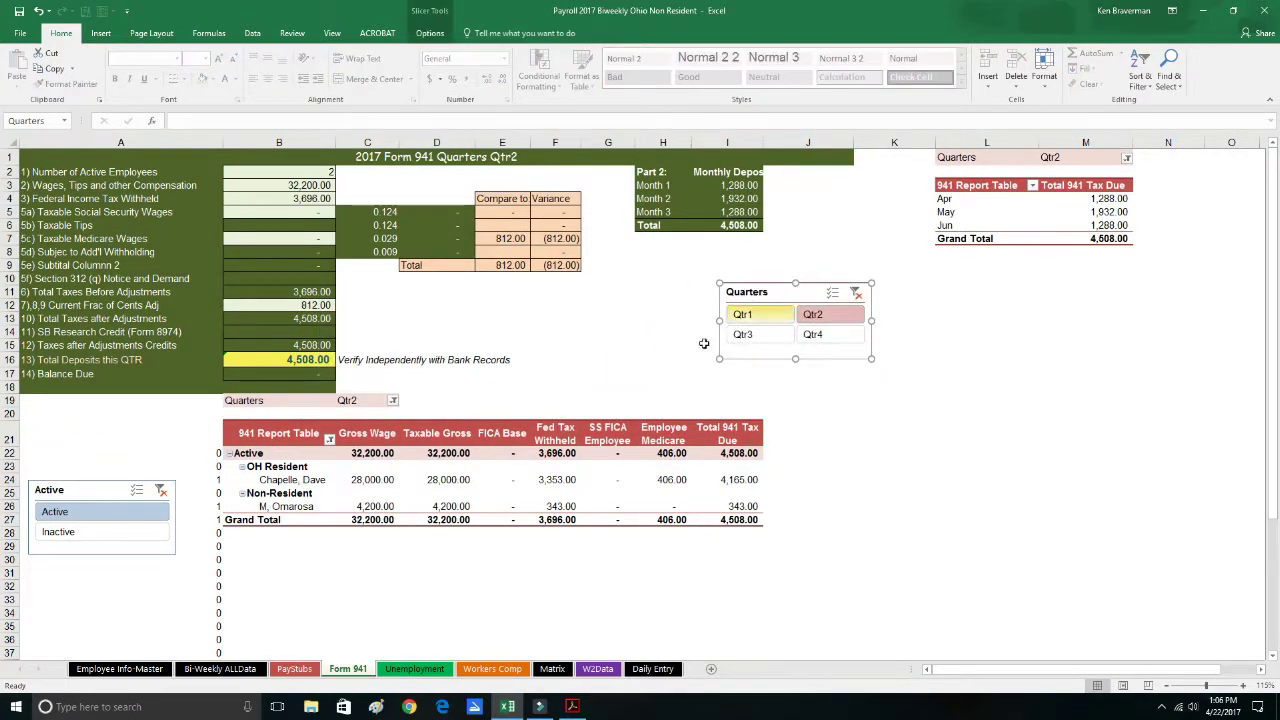
pyautogui.click(502, 413)
# Select the 941 Report Table and monthly tax due pivots to review their values
pyautogui.moveTo(262, 403); pyautogui.dragTo(760, 520)
pyautogui.moveTo(960, 157); pyautogui.dragTo(1120, 242)
pyautogui.click(1074, 310)
pyautogui.moveTo(1092, 193); pyautogui.dragTo(1100, 236)
pyautogui.click(651, 321)
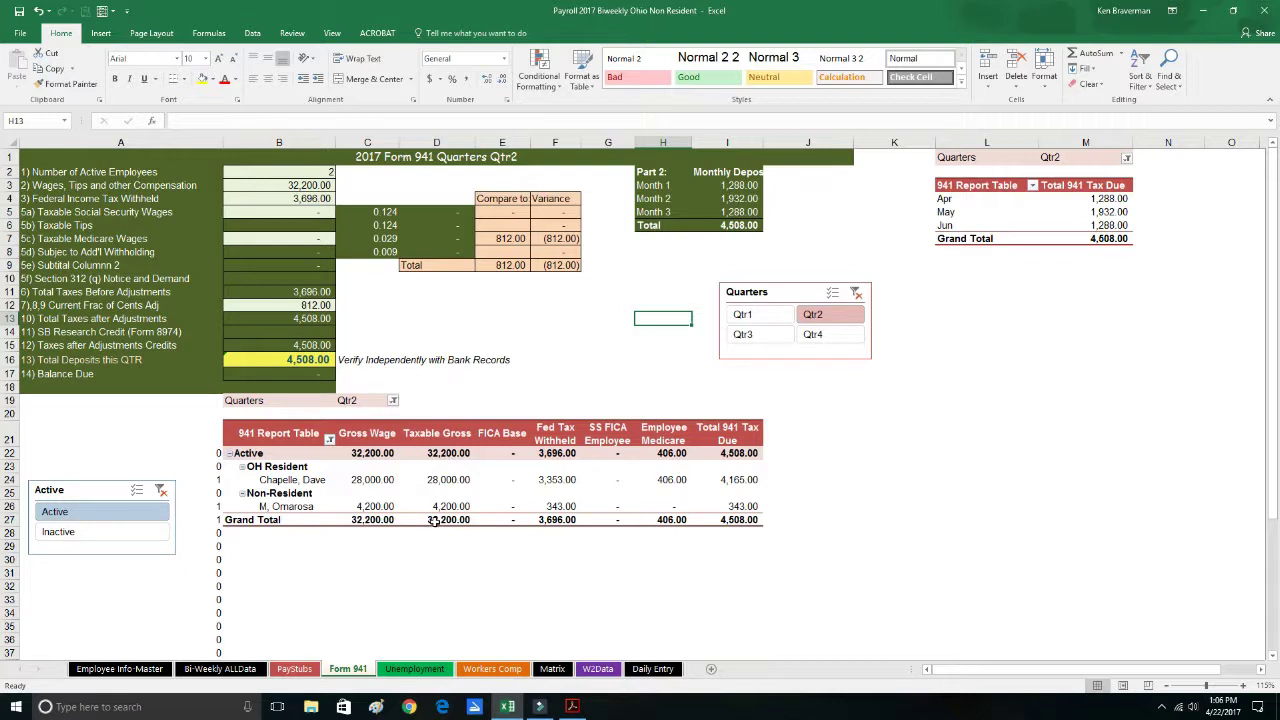
# Inspect the grand total FICA Base and the OH resident's FICA Base and Medicare figures
pyautogui.click(505, 521)
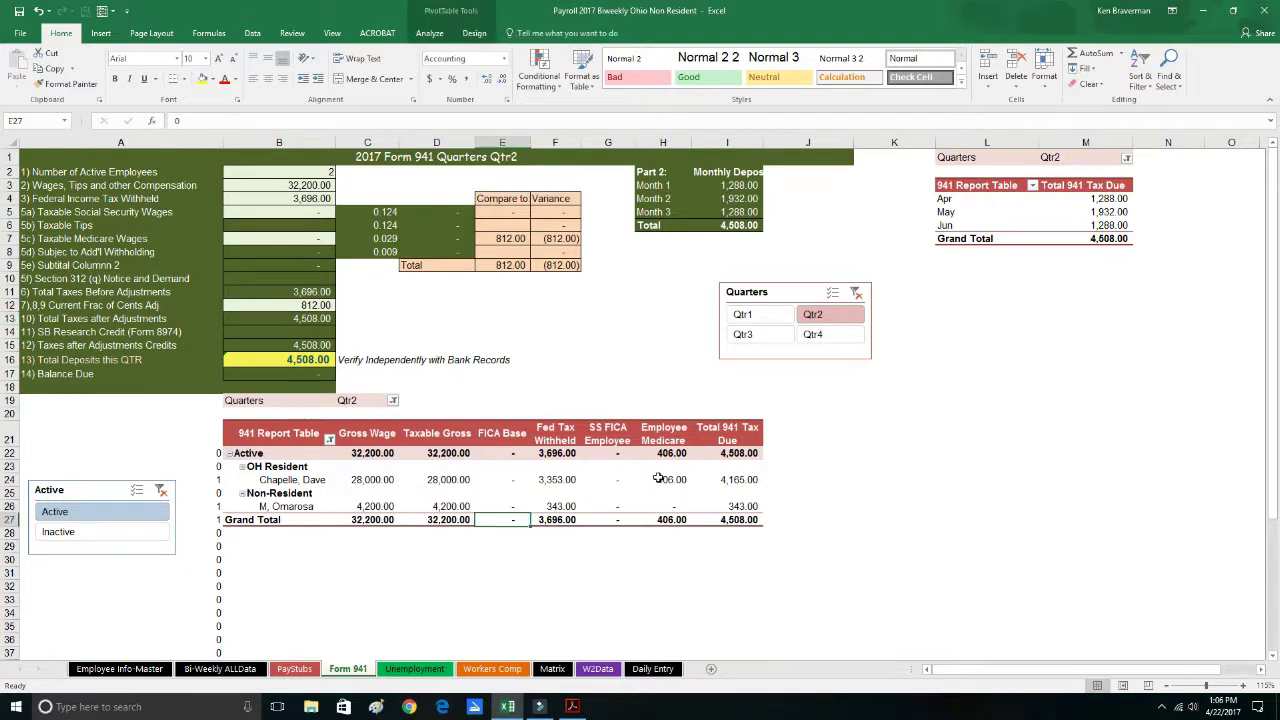
pyautogui.moveTo(657, 478)
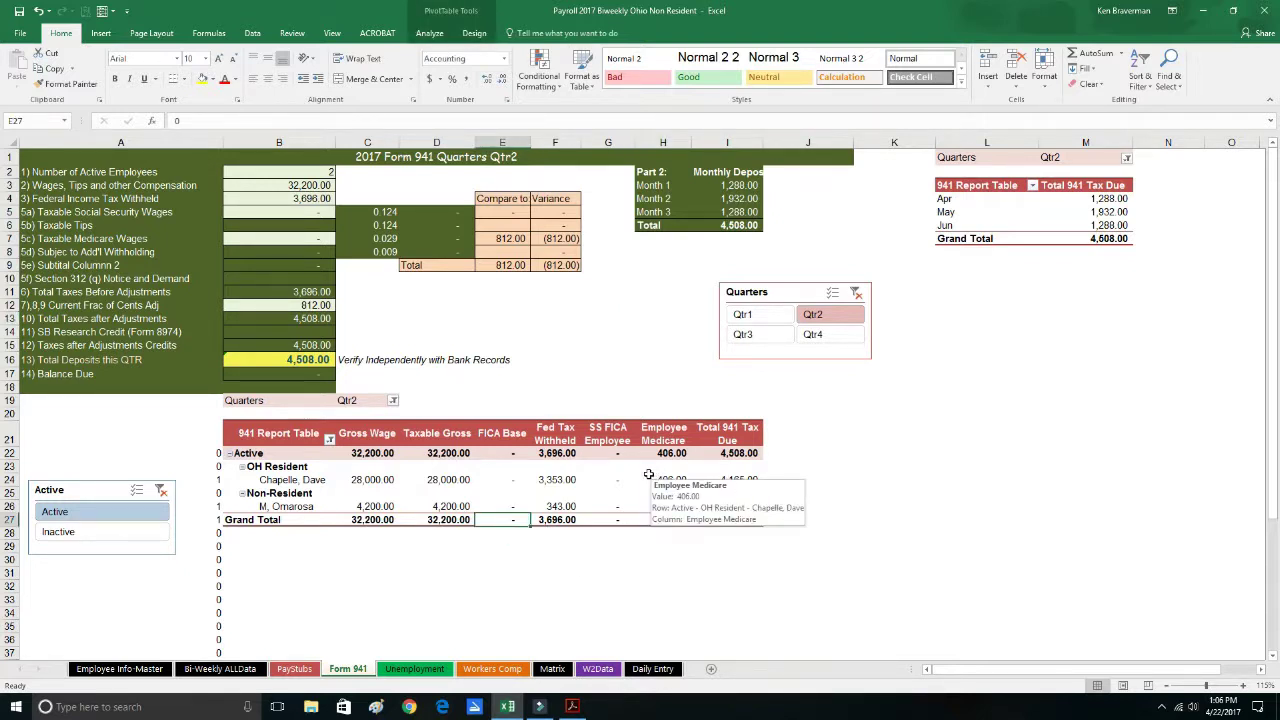
pyautogui.click(500, 480)
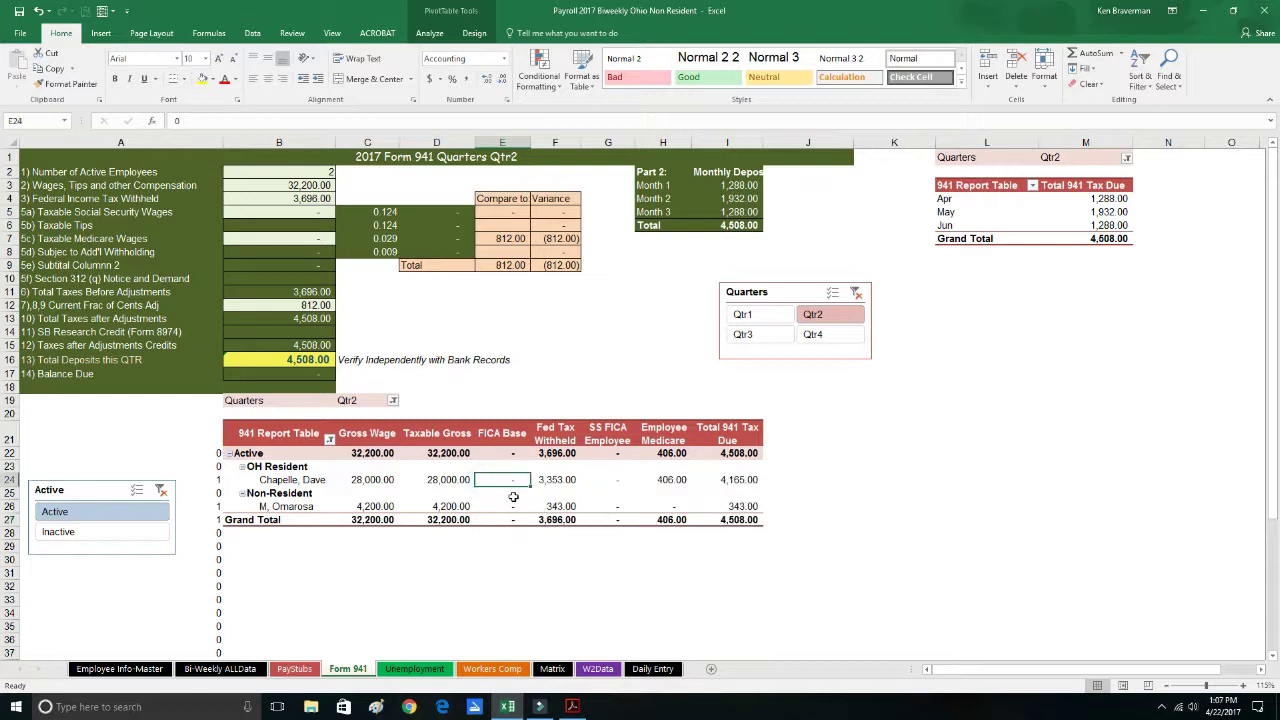
pyautogui.moveTo(511, 499)
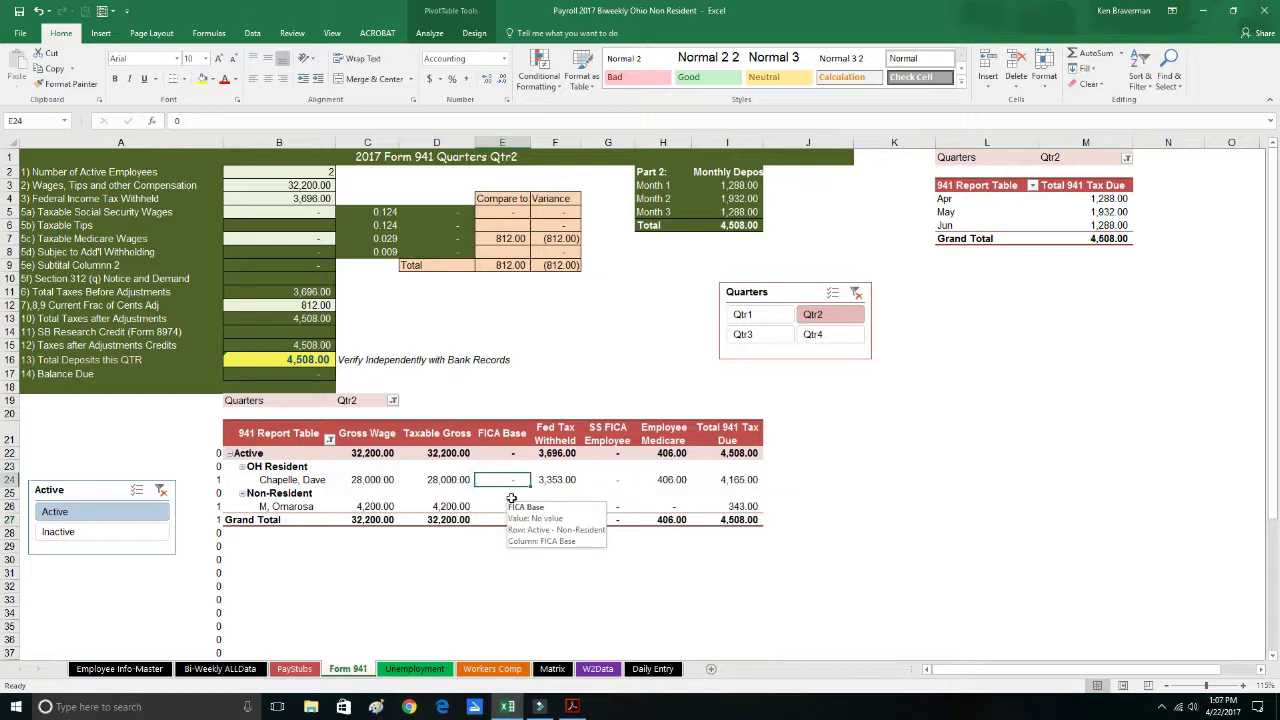
pyautogui.click(678, 477)
pyautogui.click(486, 482)
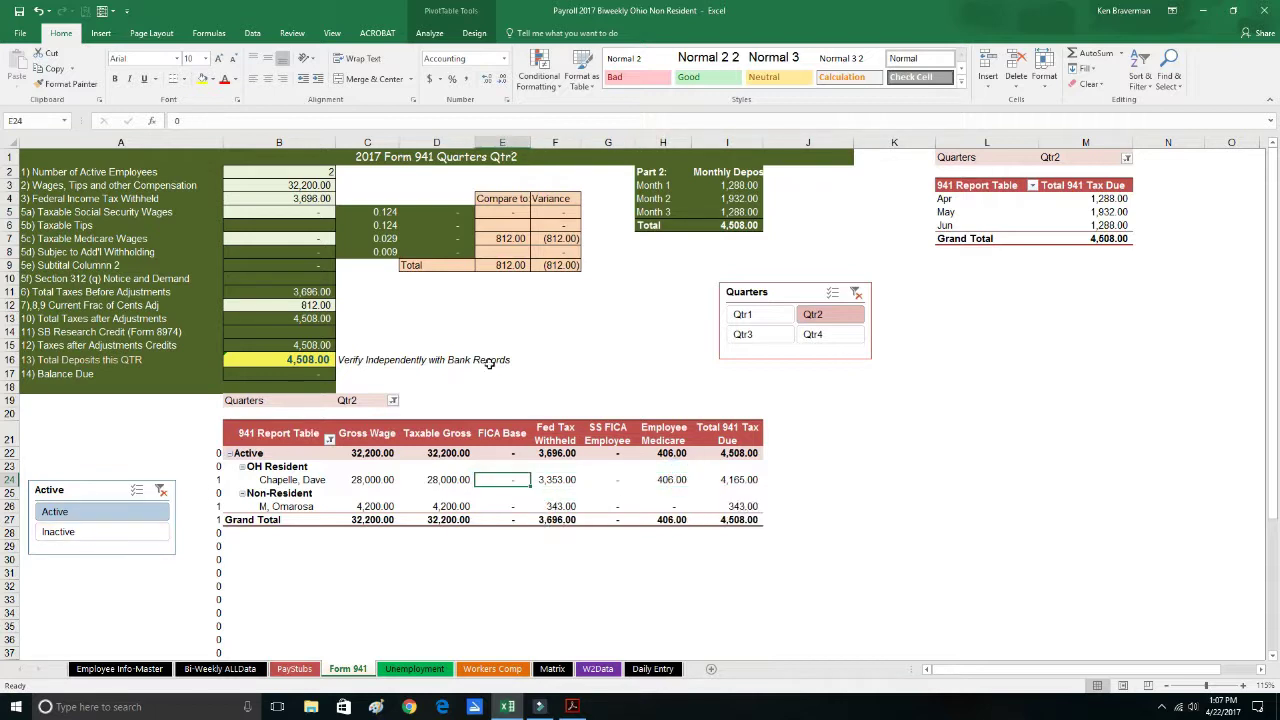
# Switch the slicer to Qtr1, confirm FICA Base 127,200.00, then open Employee Info-Master
pyautogui.click(774, 316)
pyautogui.click(450, 481)
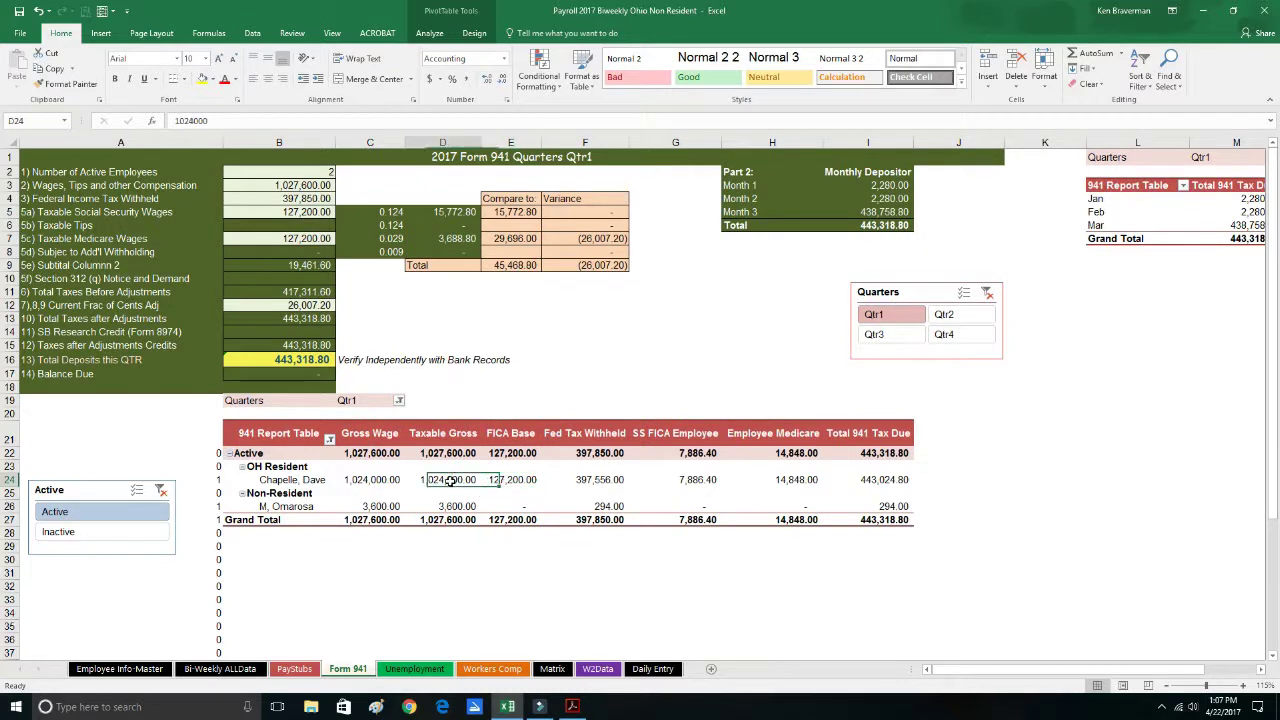
pyautogui.click(510, 484)
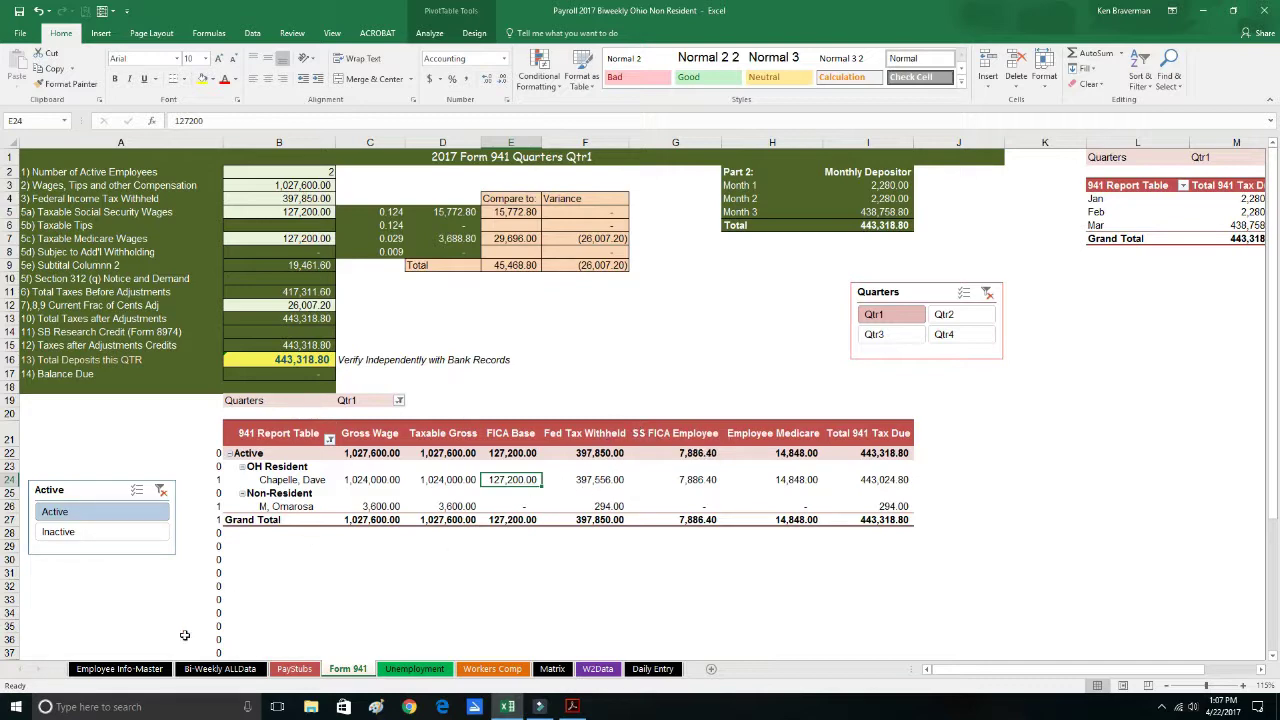
pyautogui.click(119, 668)
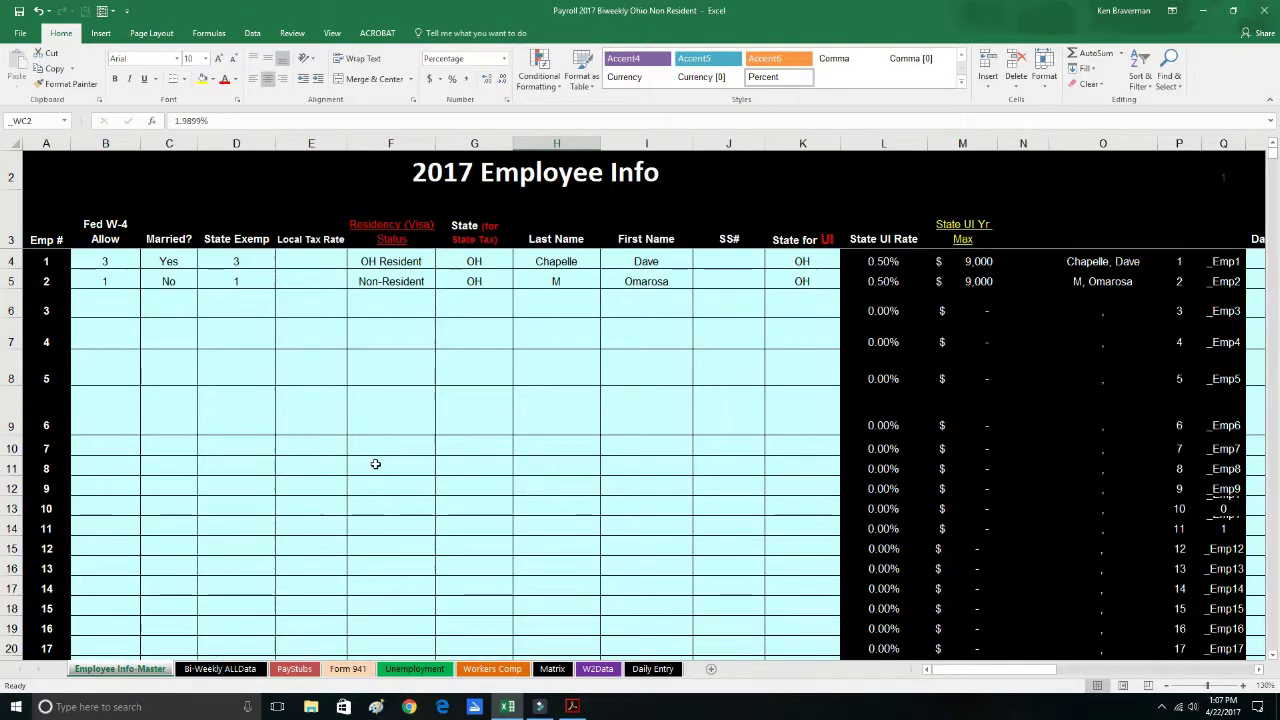
# Delete the $1,000,000.00 test salary from AA9 on Bi-Weekly ALLData
pyautogui.click(222, 668)
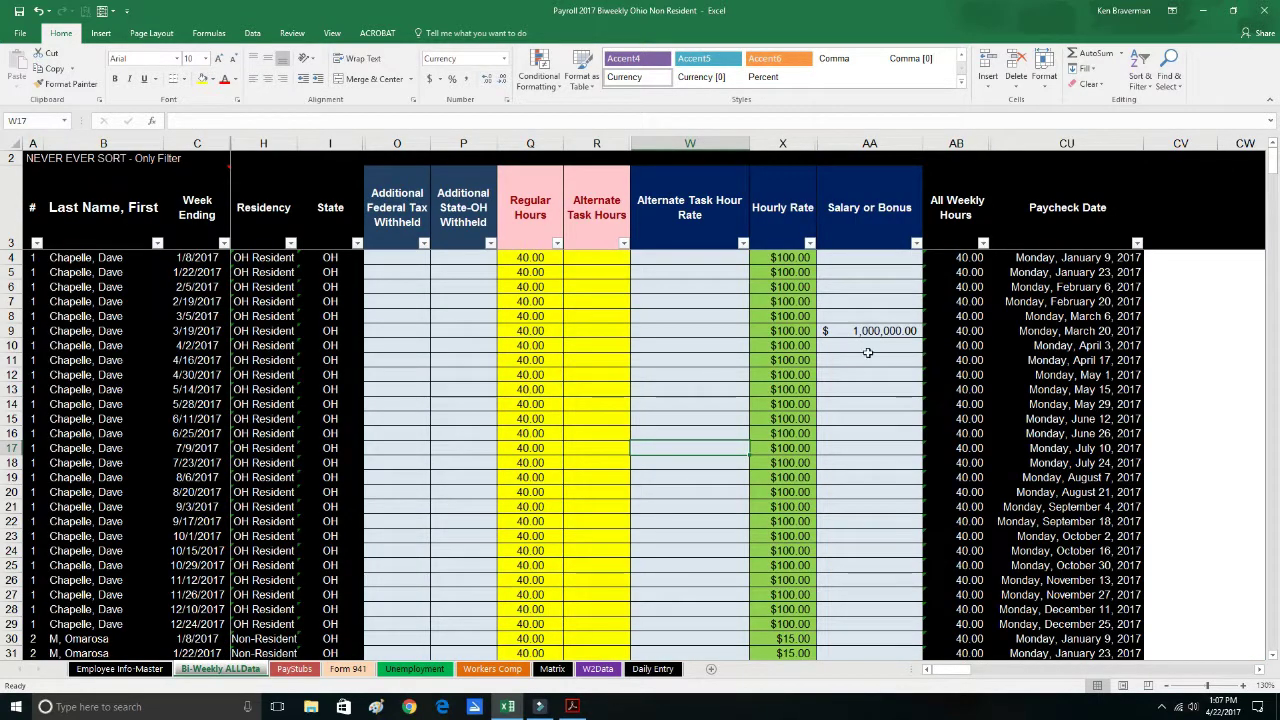
pyautogui.click(870, 330)
pyautogui.press('Delete')
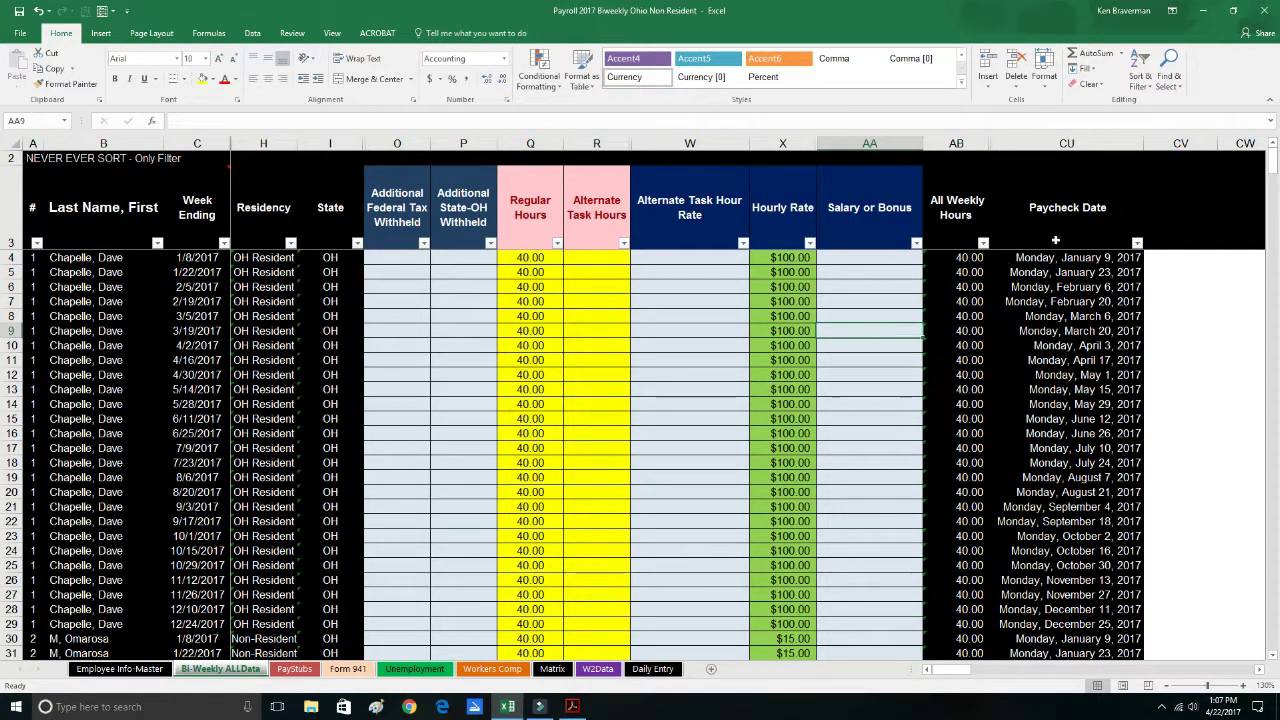
# Refresh the Form 941 pivot so the Qtr1 total taxes show 6,840.00
pyautogui.click(348, 668)
pyautogui.rightClick(458, 493)
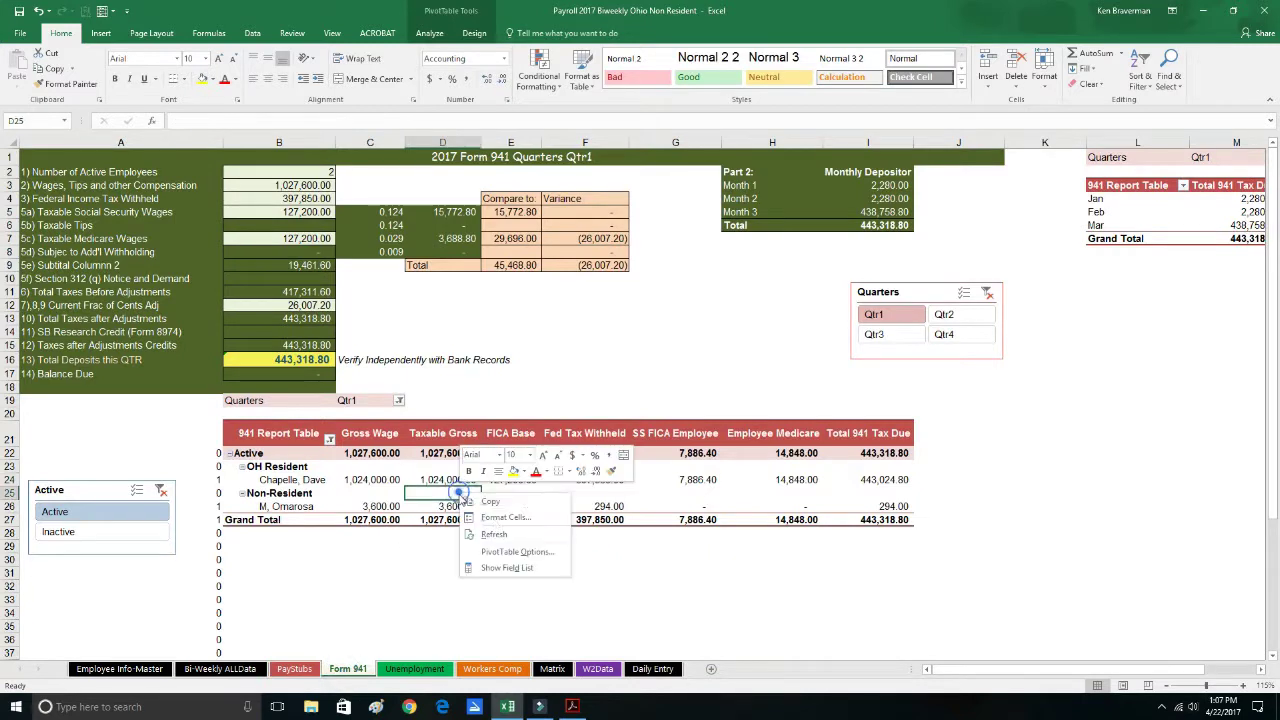
pyautogui.click(494, 534)
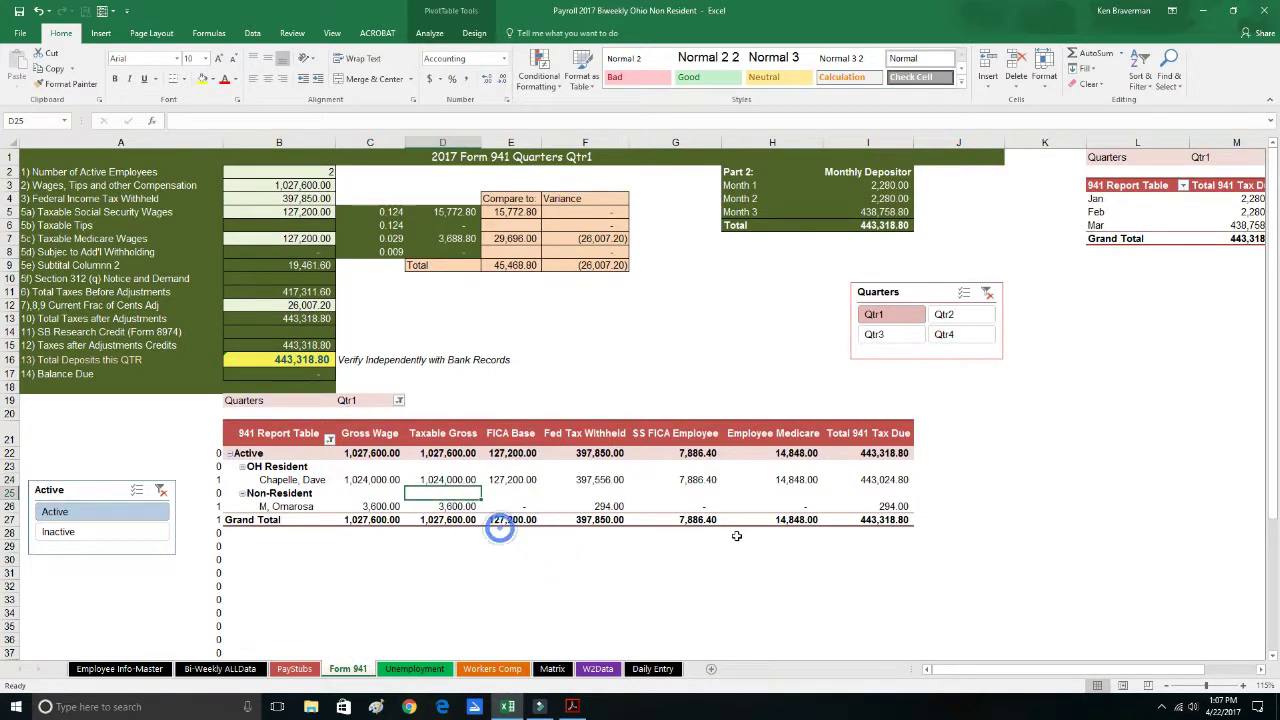
pyautogui.click(631, 577)
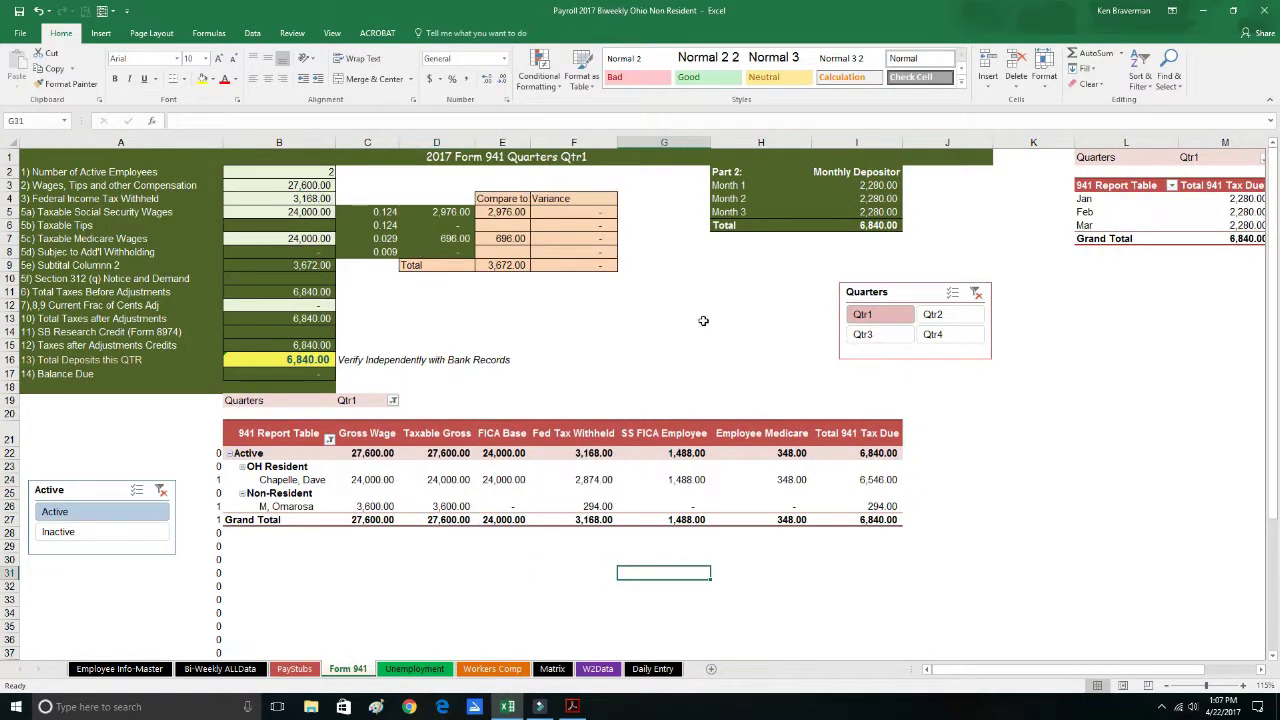
# Move the Quarters slicer further left on the Form 941 sheet
pyautogui.moveTo(881, 292); pyautogui.dragTo(807, 283)
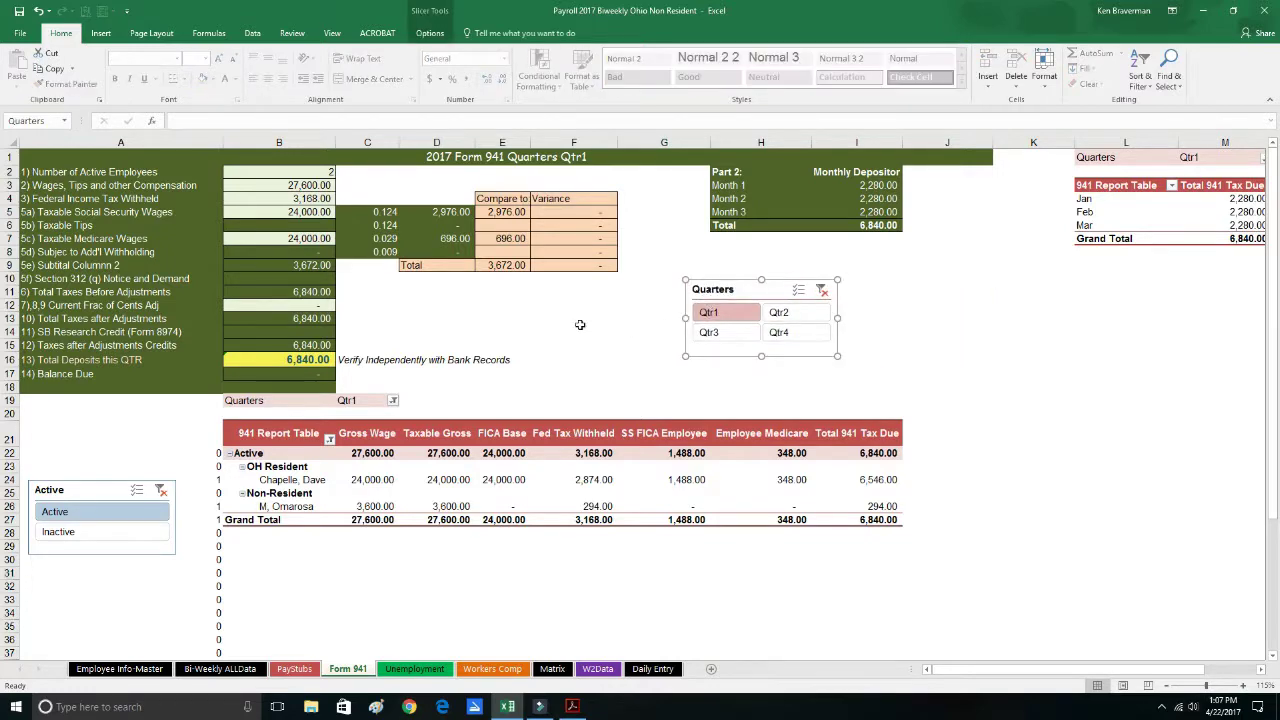
pyautogui.click(575, 318)
pyautogui.scroll(3, 585, 340)
pyautogui.scroll(1, 847, 494)
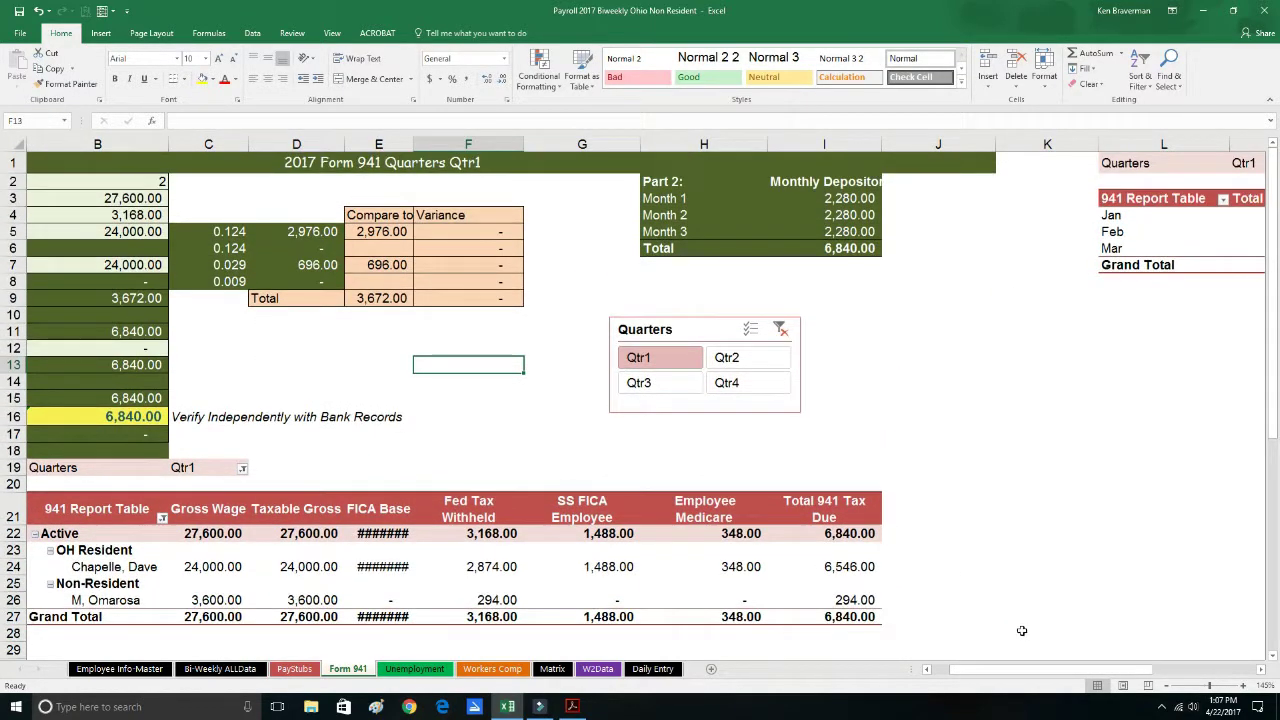
# Widen column E to show FICA Base values and clear the quarter filter for 29,150.00 total taxes
pyautogui.moveTo(962, 669); pyautogui.dragTo(943, 670)
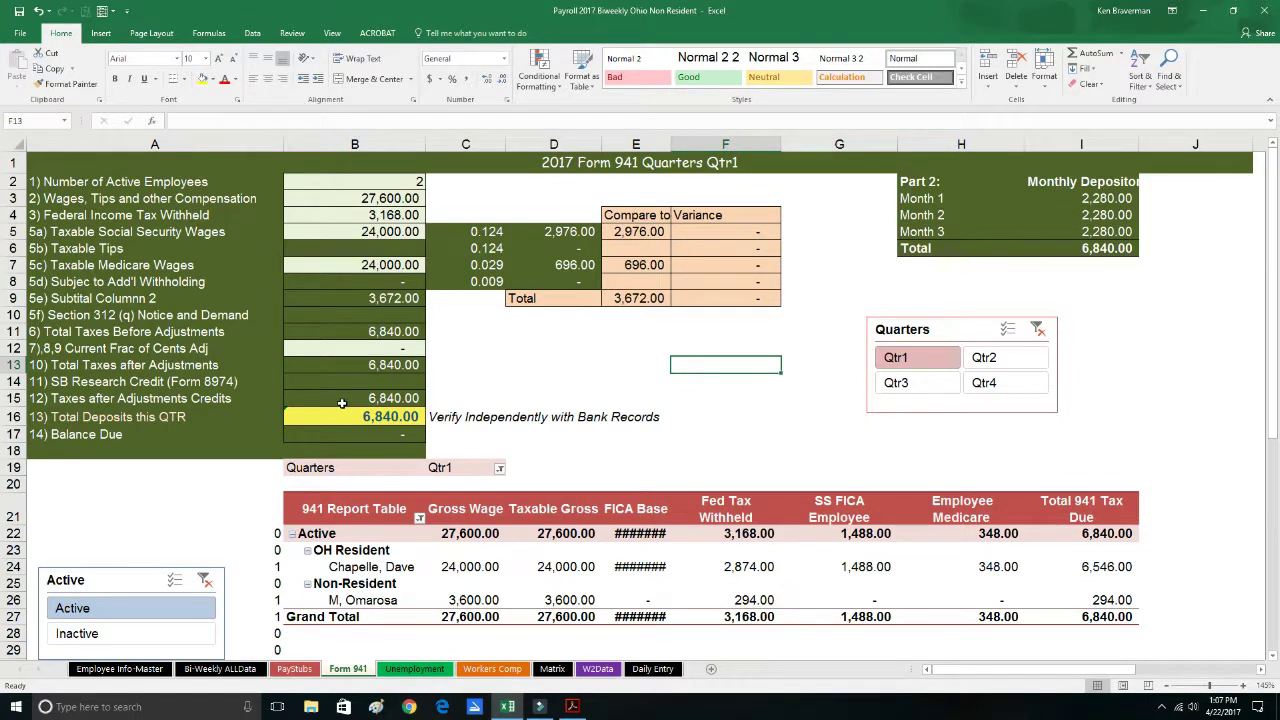
pyautogui.moveTo(669, 143); pyautogui.dragTo(683, 143)
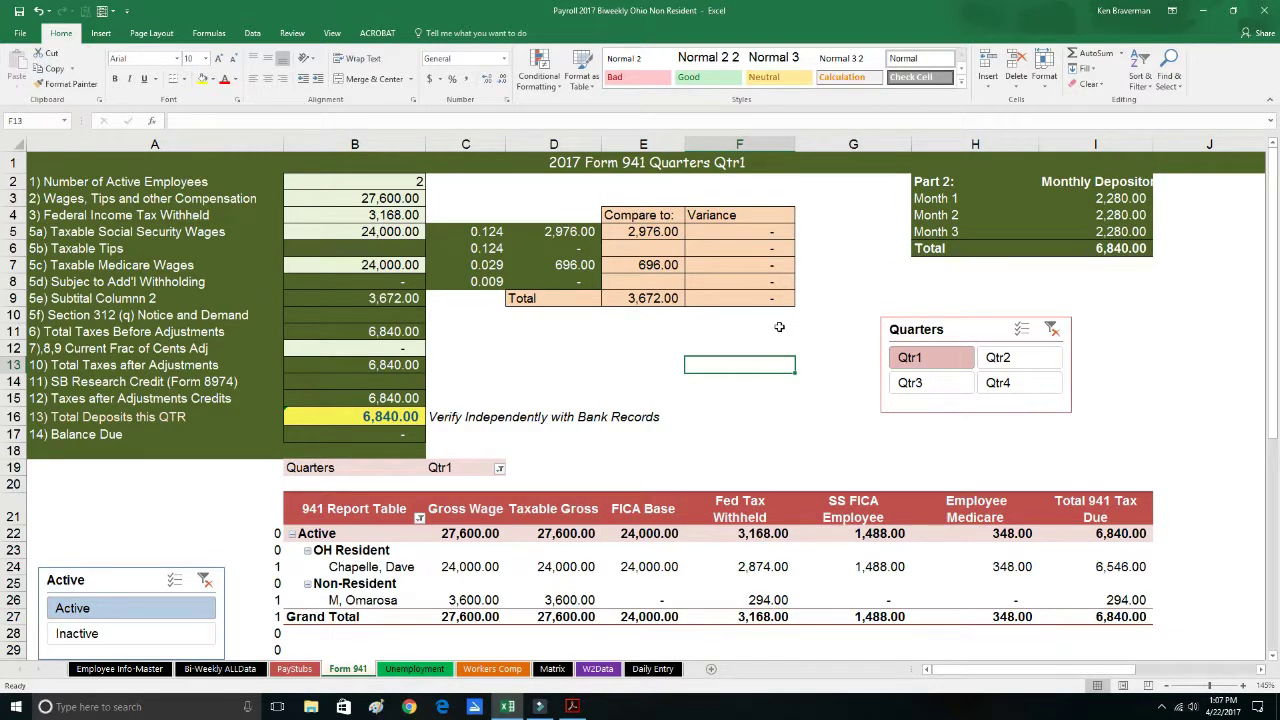
pyautogui.click(1051, 329)
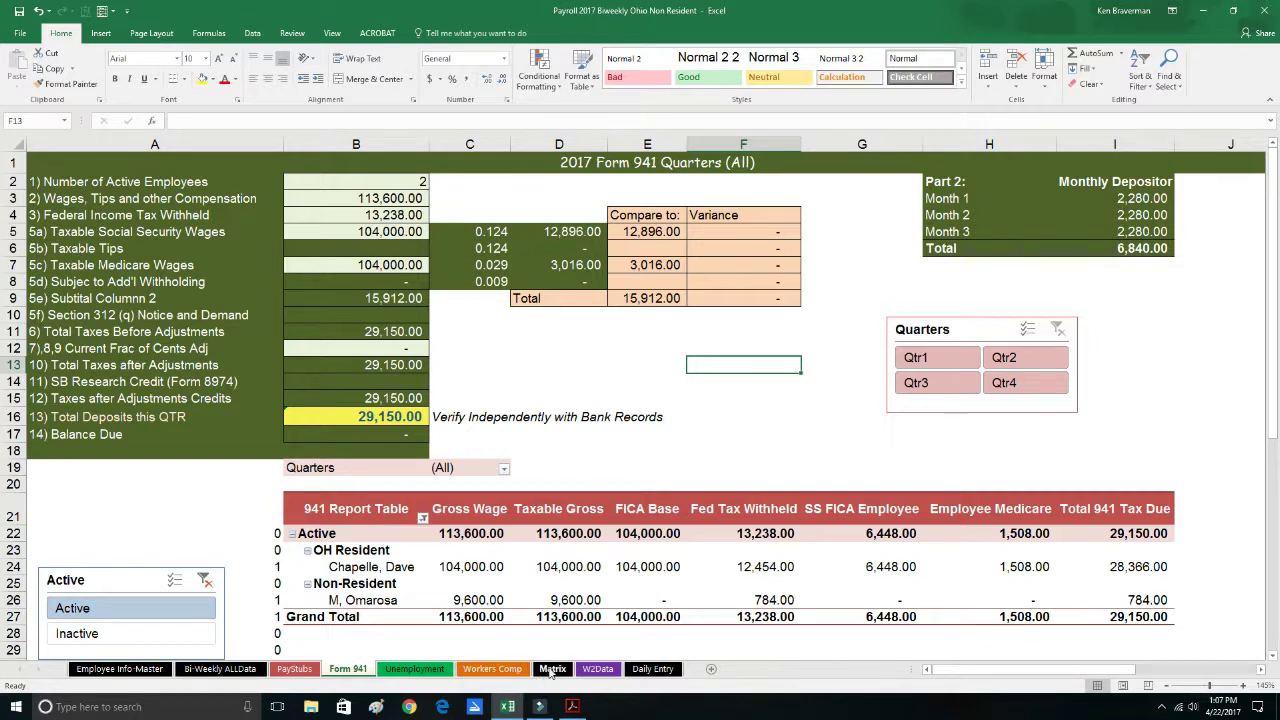
# Refresh the W2 Prep Sheet pivot table on the W2Data sheet
pyautogui.click(590, 673)
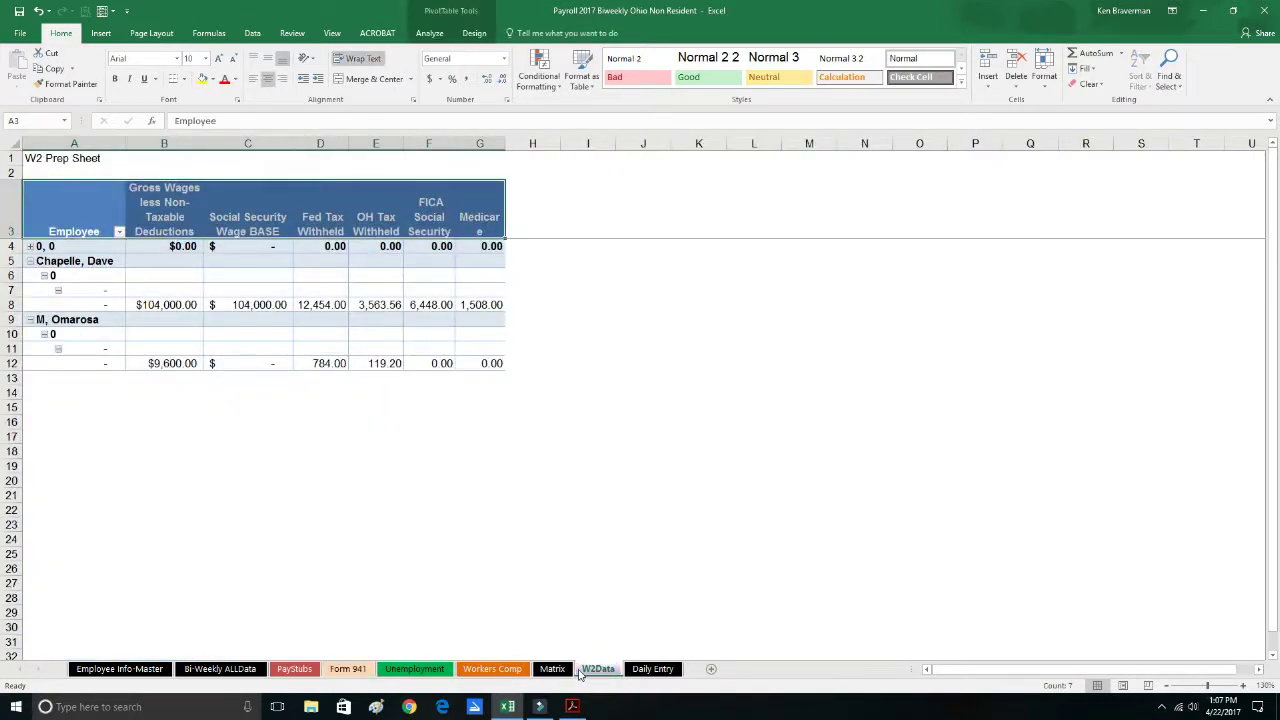
pyautogui.click(375, 319)
pyautogui.rightClick(375, 318)
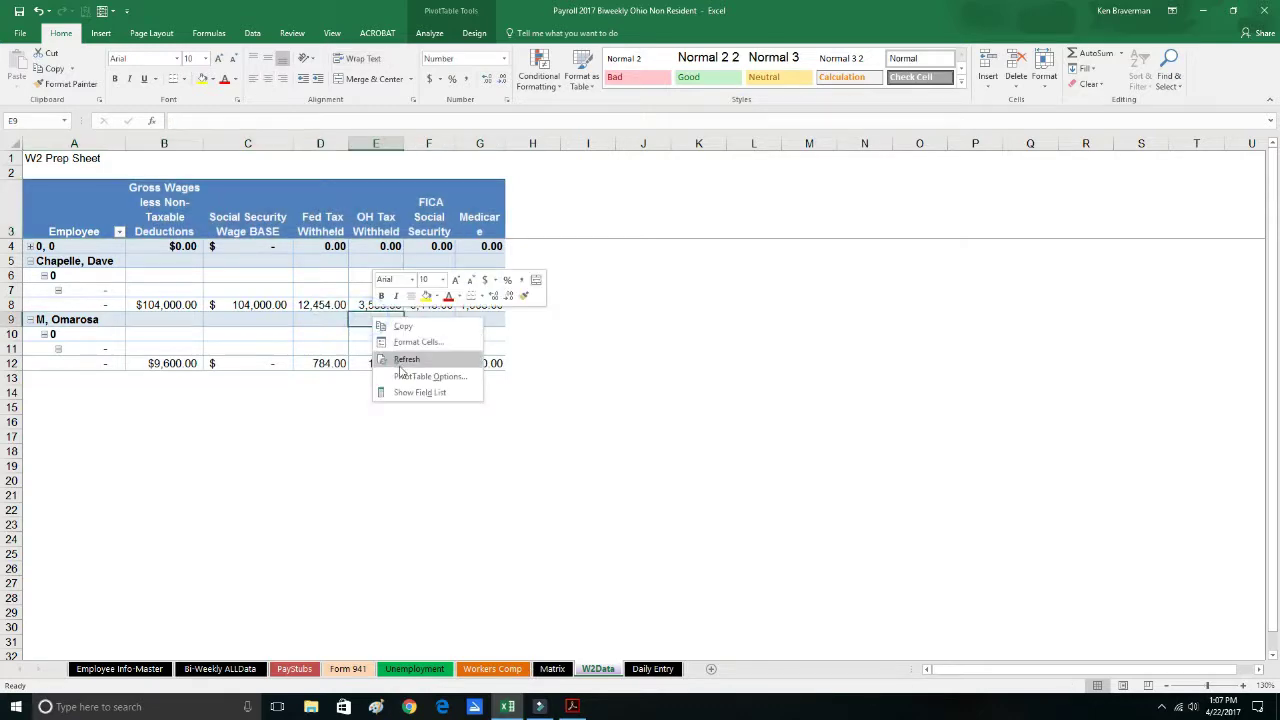
pyautogui.click(397, 363)
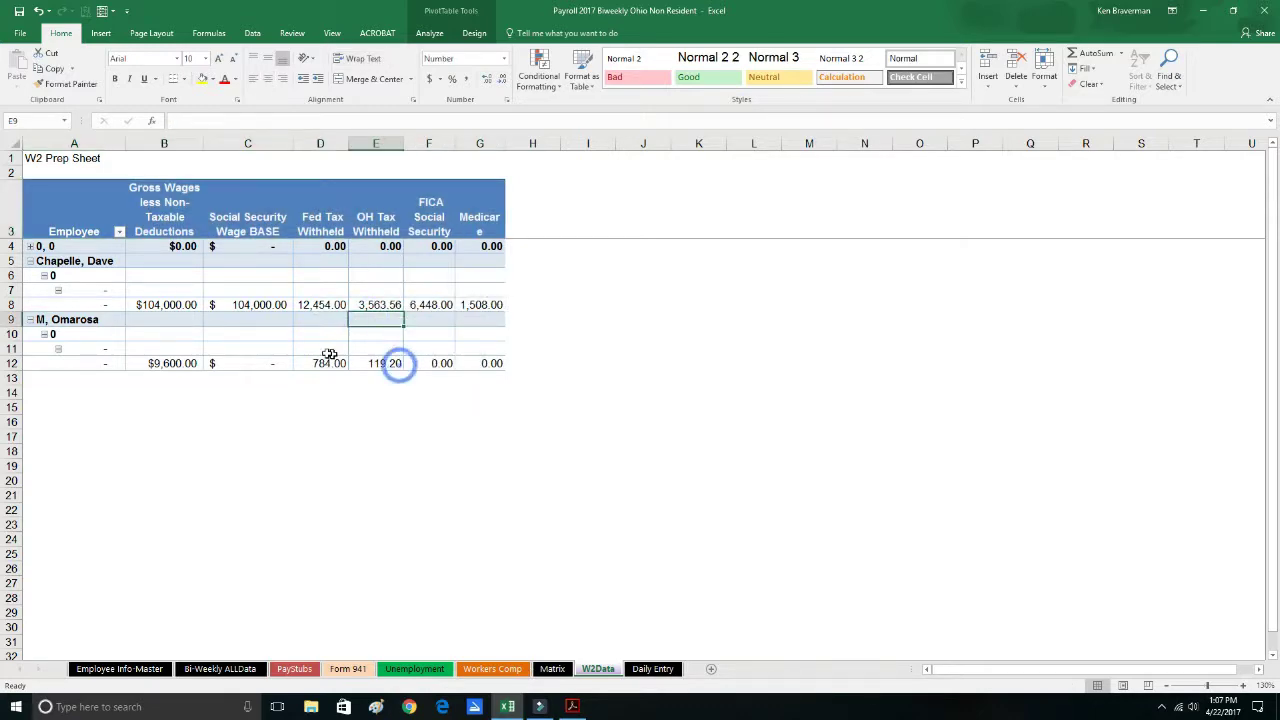
# Review the Workers Comp and Unemployment sheets, then return to Form 941
pyautogui.click(492, 669)
pyautogui.click(399, 669)
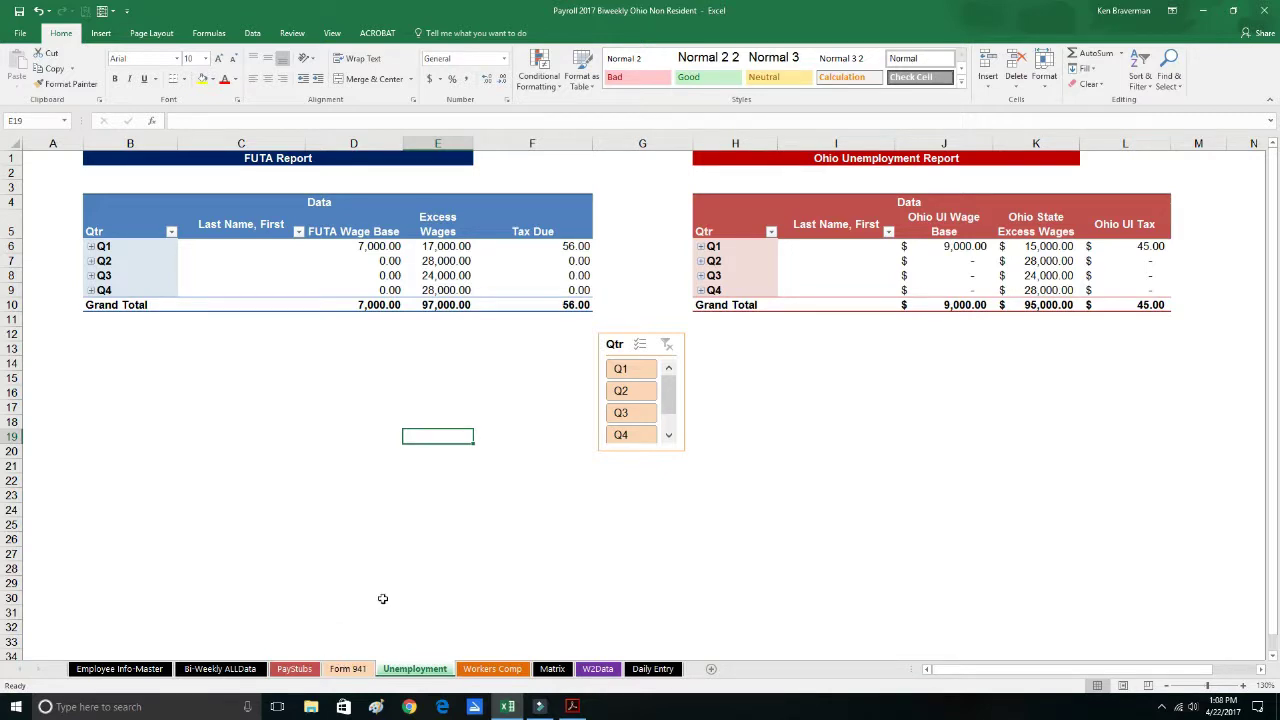
pyautogui.click(347, 669)
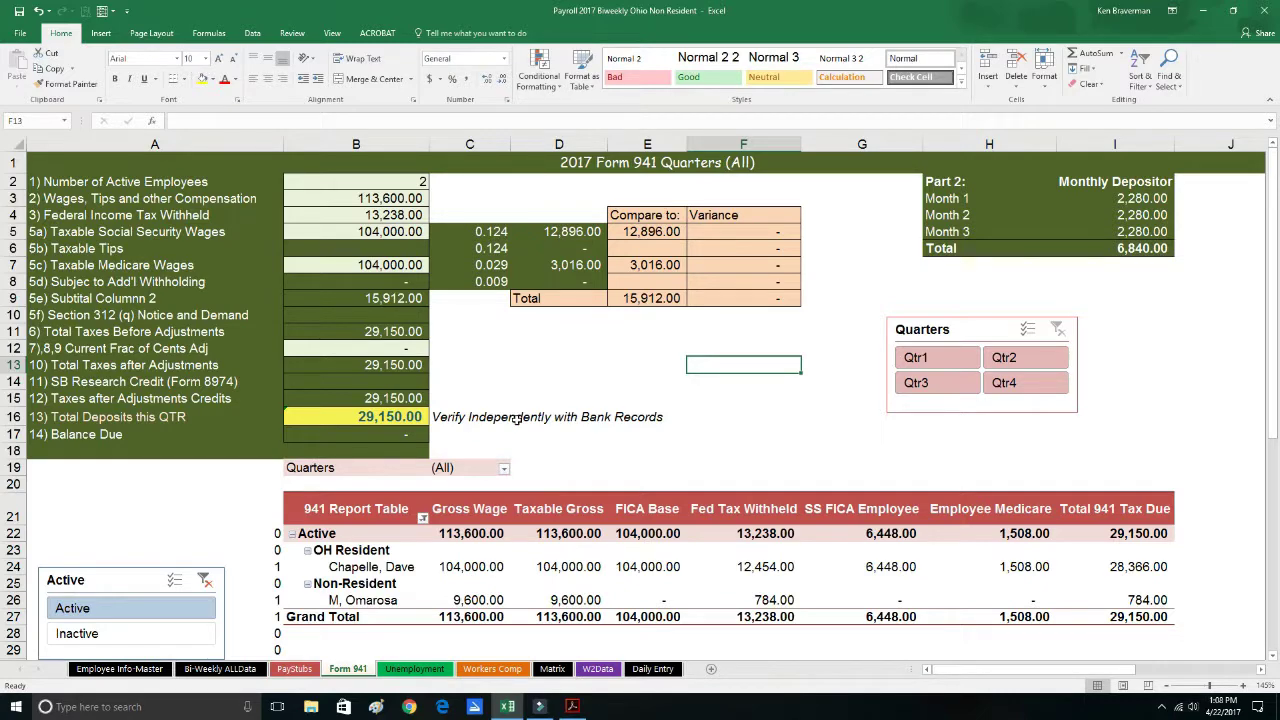
# Filter the Form 941 report to Qtr1, showing 27,600.00 wages and 6,840.00 taxes and deposits
pyautogui.scroll(-2, 606, 439)
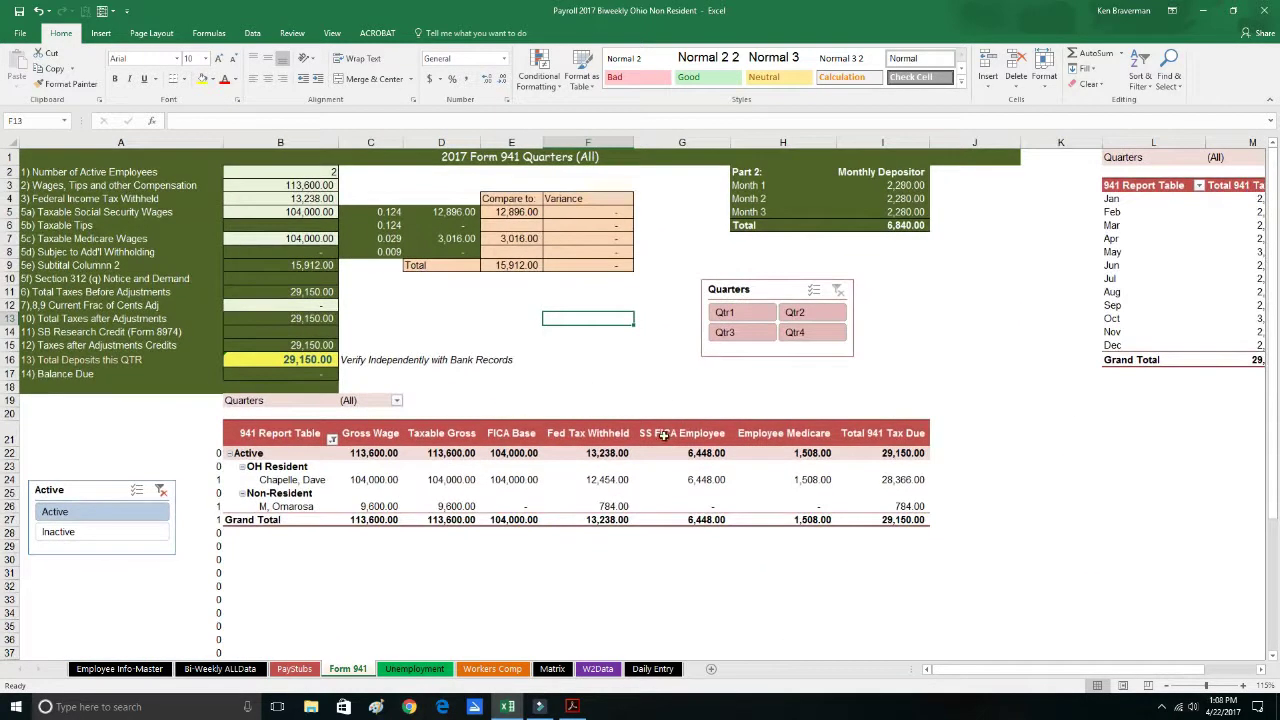
pyautogui.scroll(-1, 663, 435)
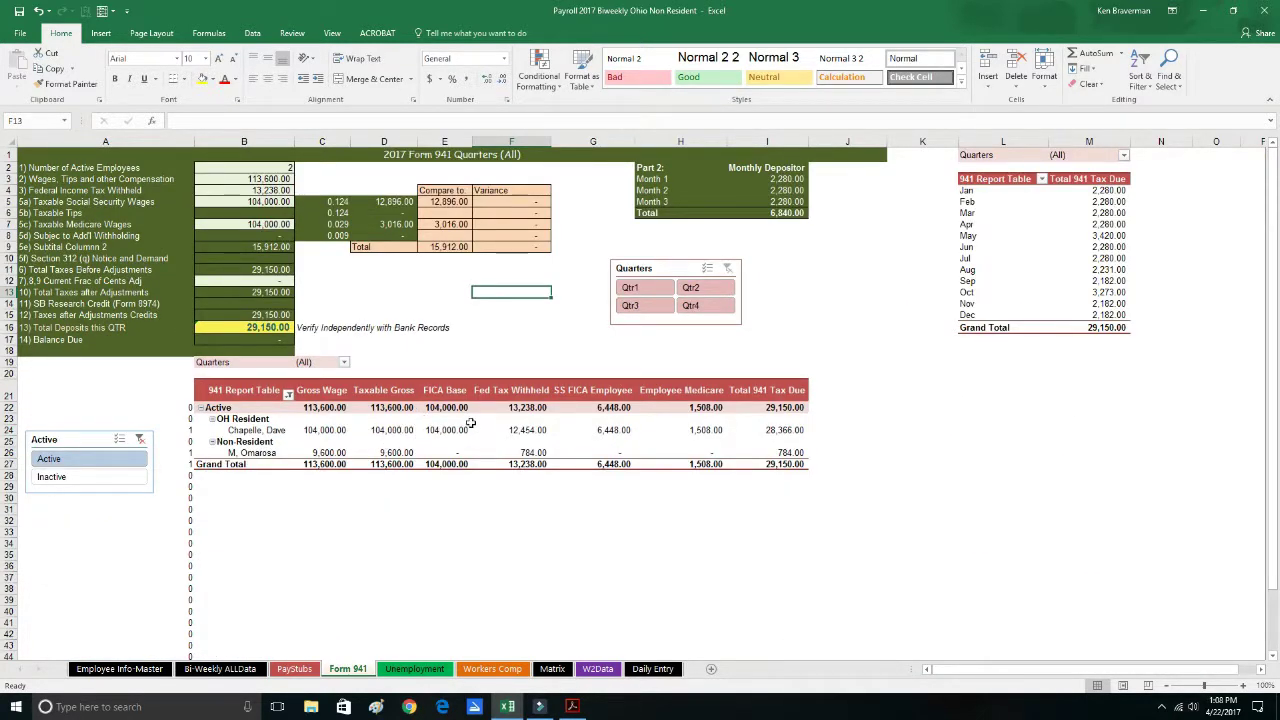
pyautogui.scroll(2, 470, 424)
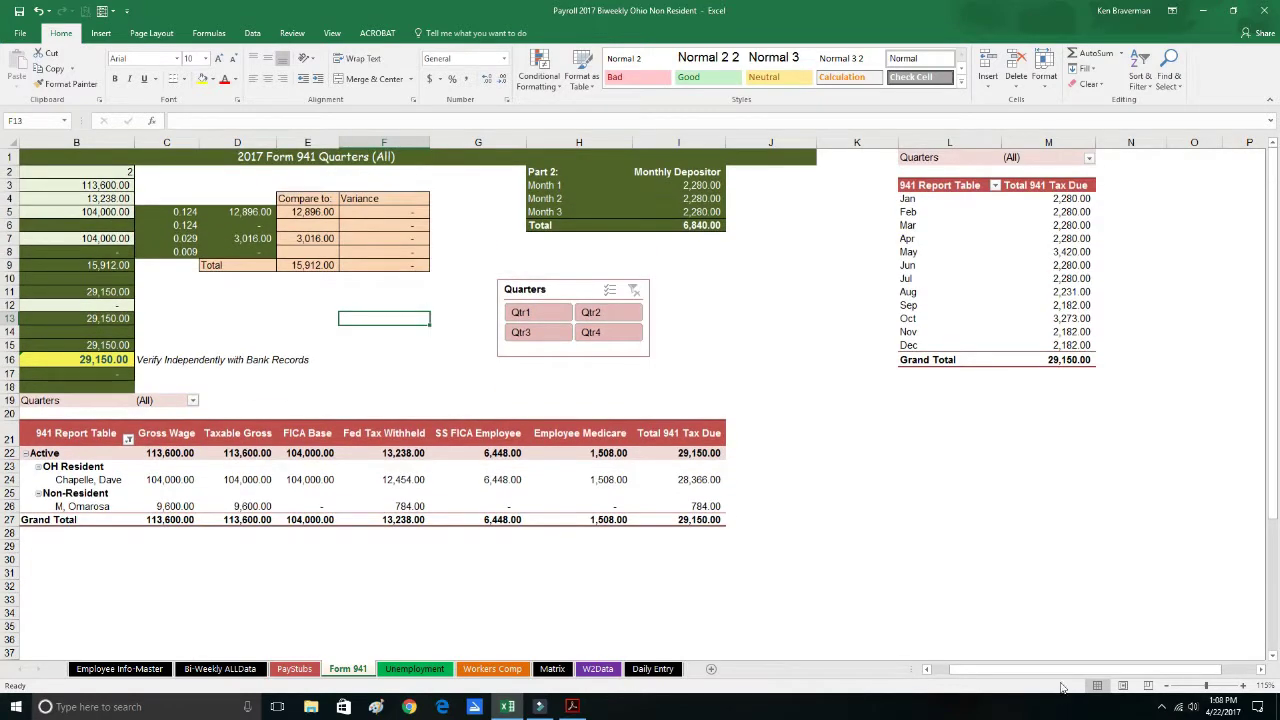
pyautogui.moveTo(1042, 669); pyautogui.dragTo(982, 669)
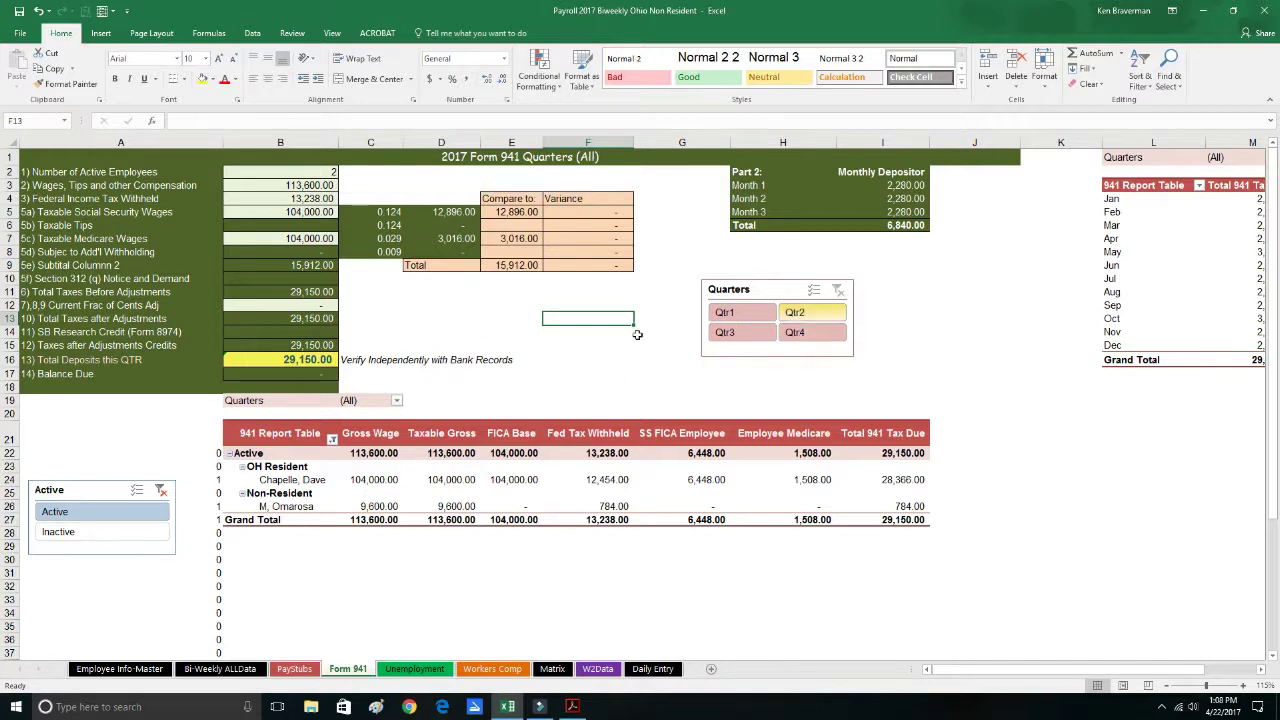
pyautogui.click(725, 318)
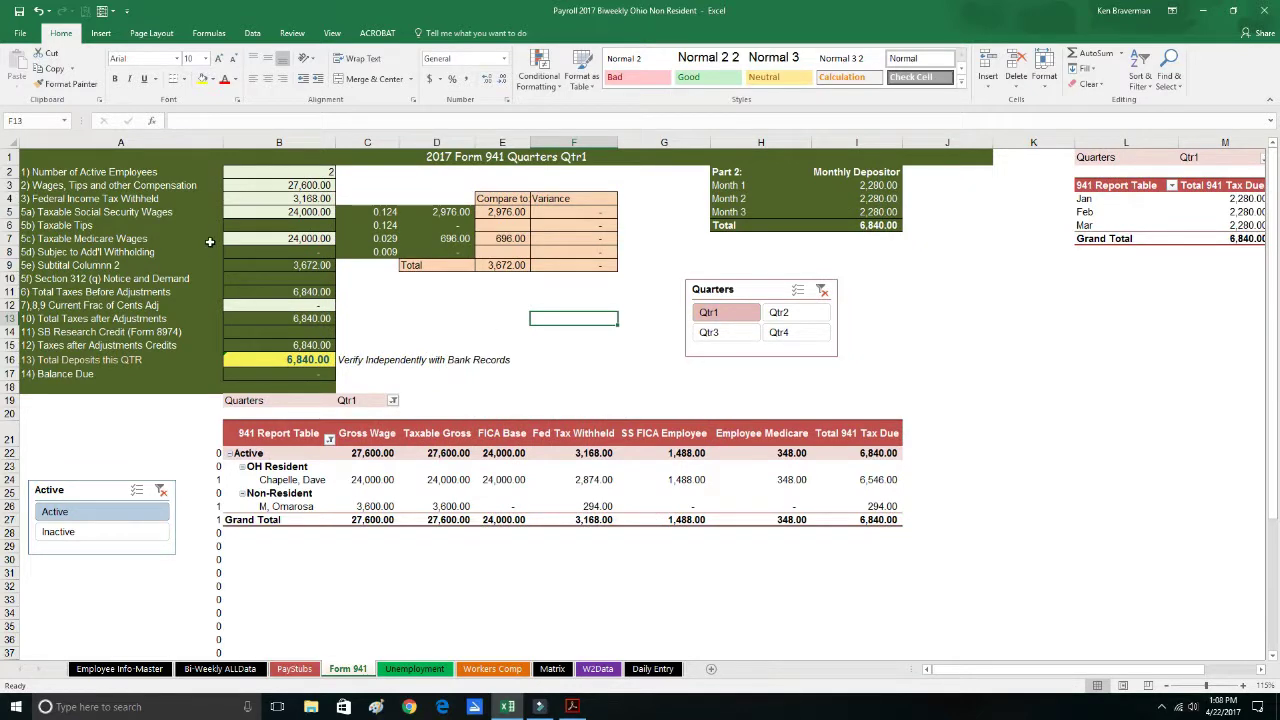
pyautogui.click(572, 706)
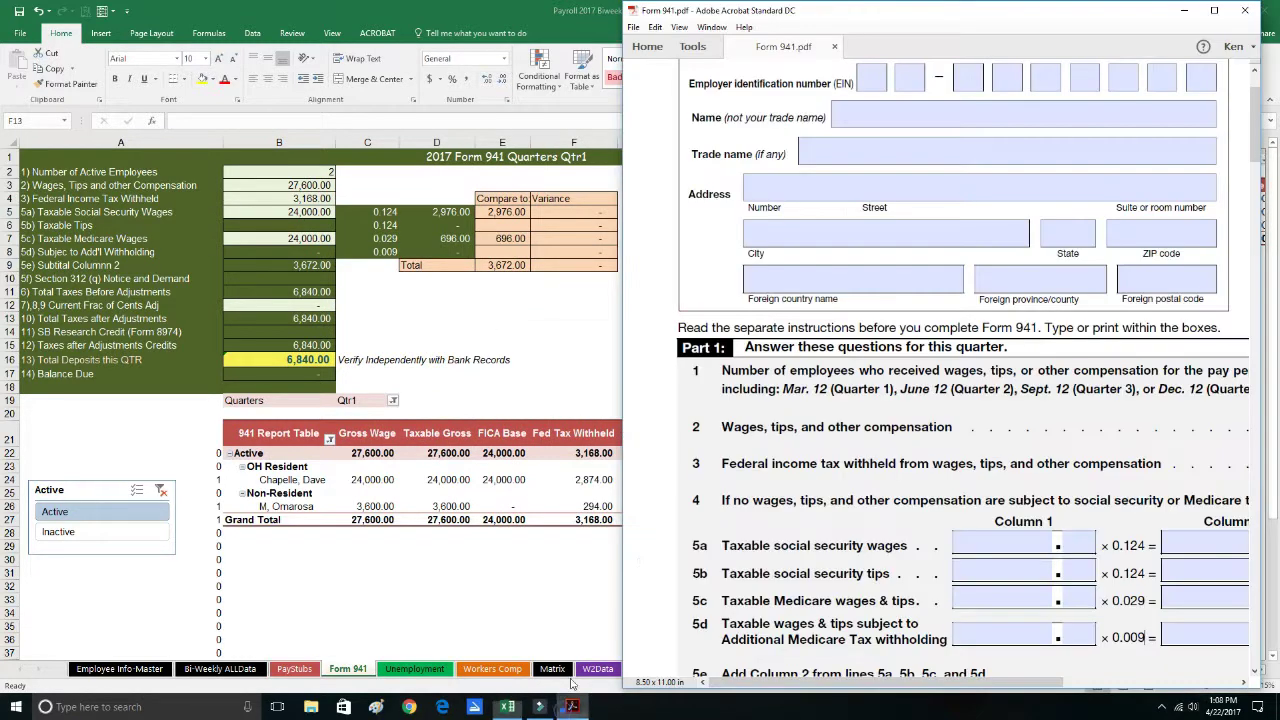
pyautogui.scroll(-1, 918, 412)
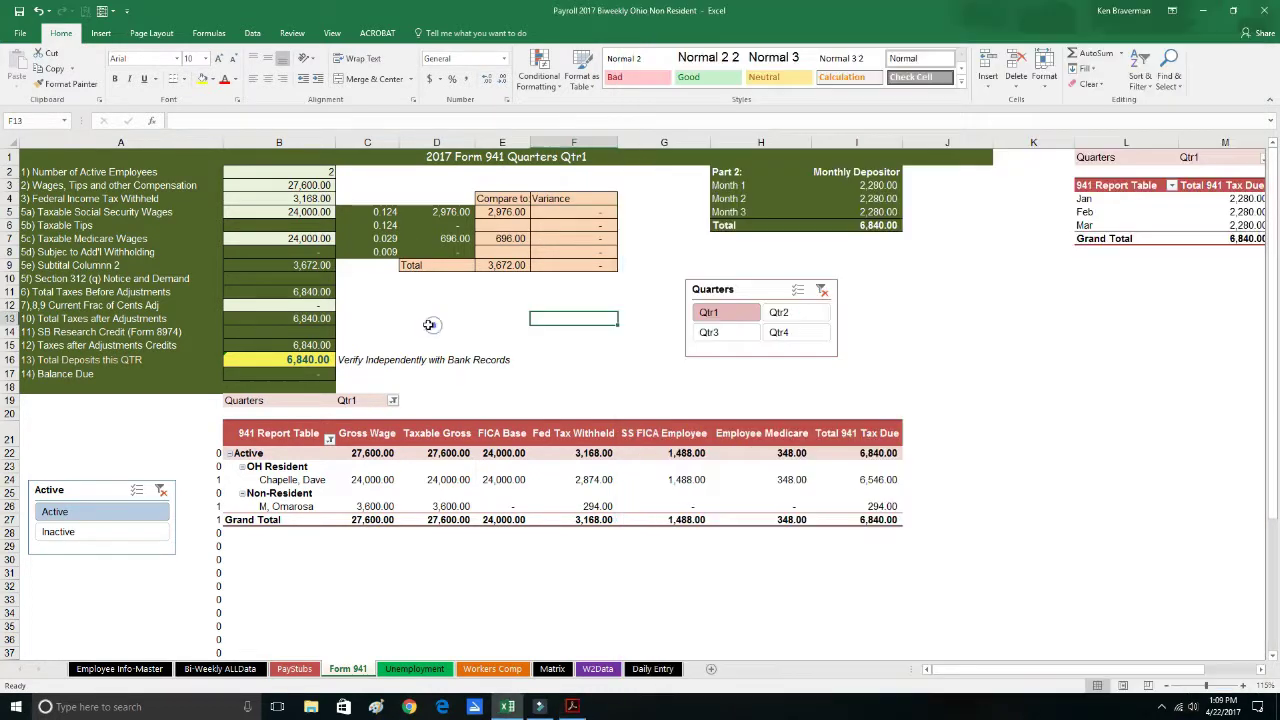
pyautogui.click(450, 331)
pyautogui.click(626, 589)
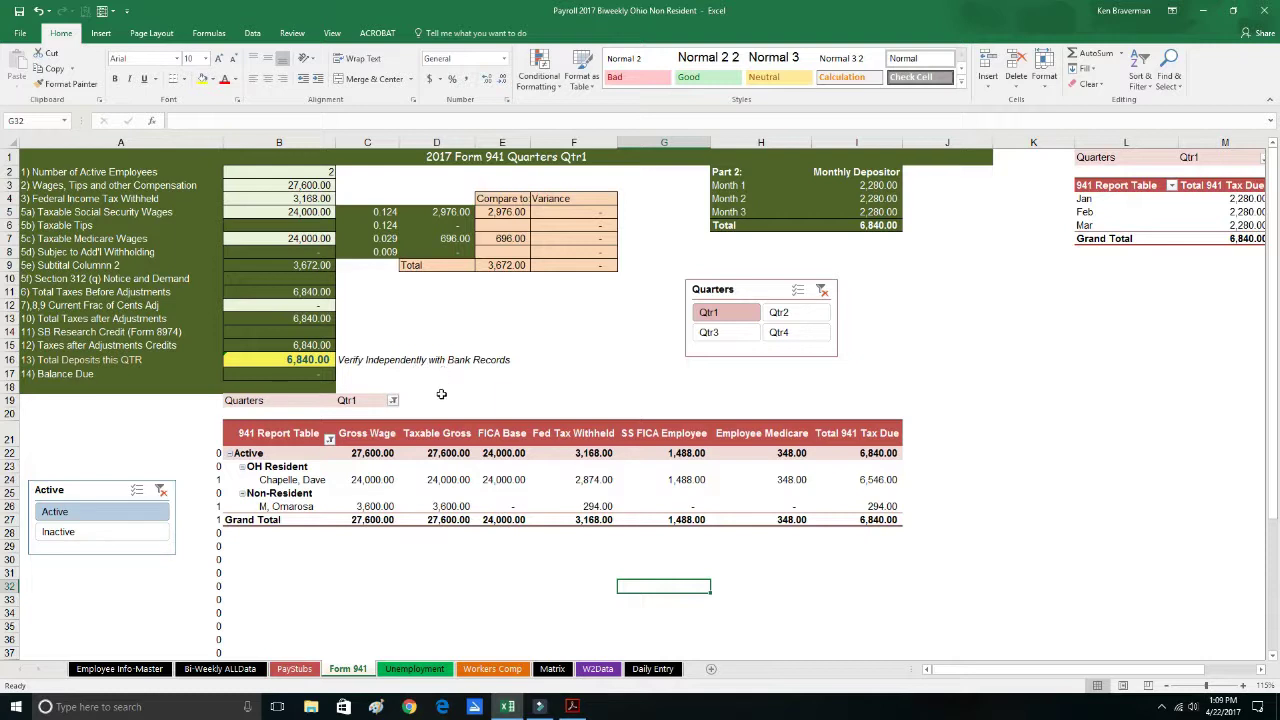
pyautogui.click(368, 432)
pyautogui.click(412, 436)
pyautogui.click(490, 435)
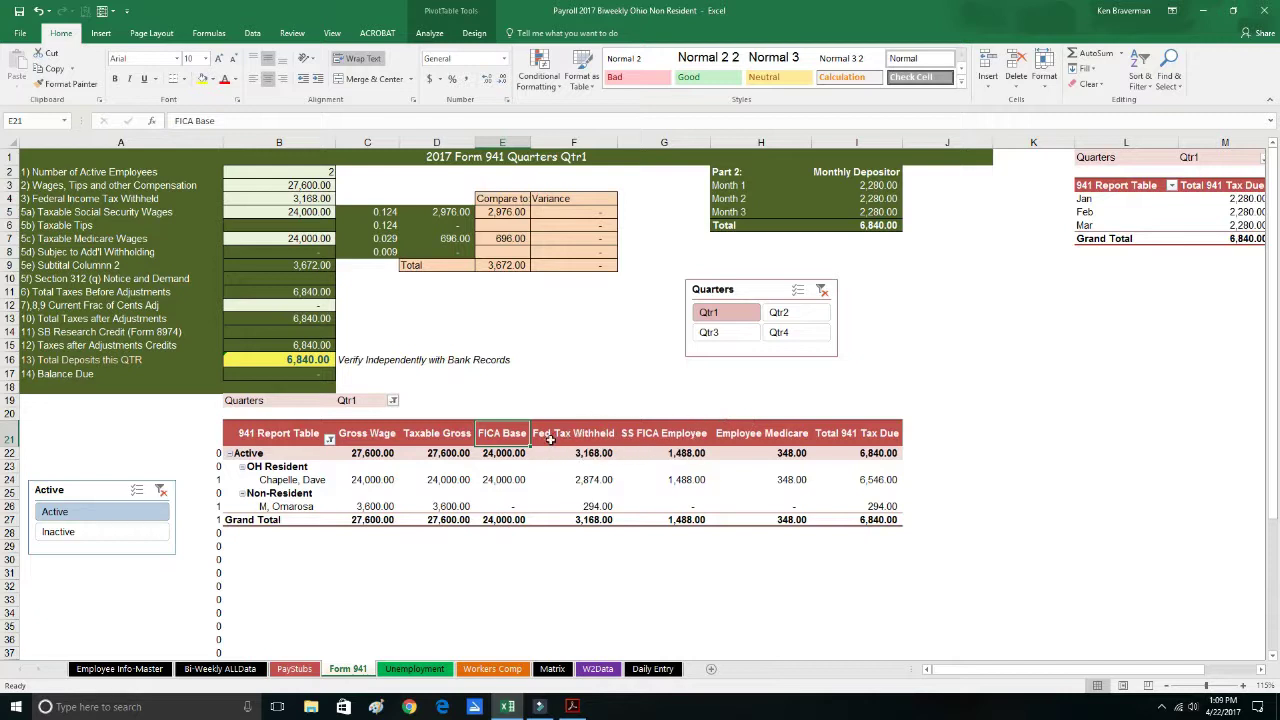
pyautogui.click(381, 435)
pyautogui.click(455, 436)
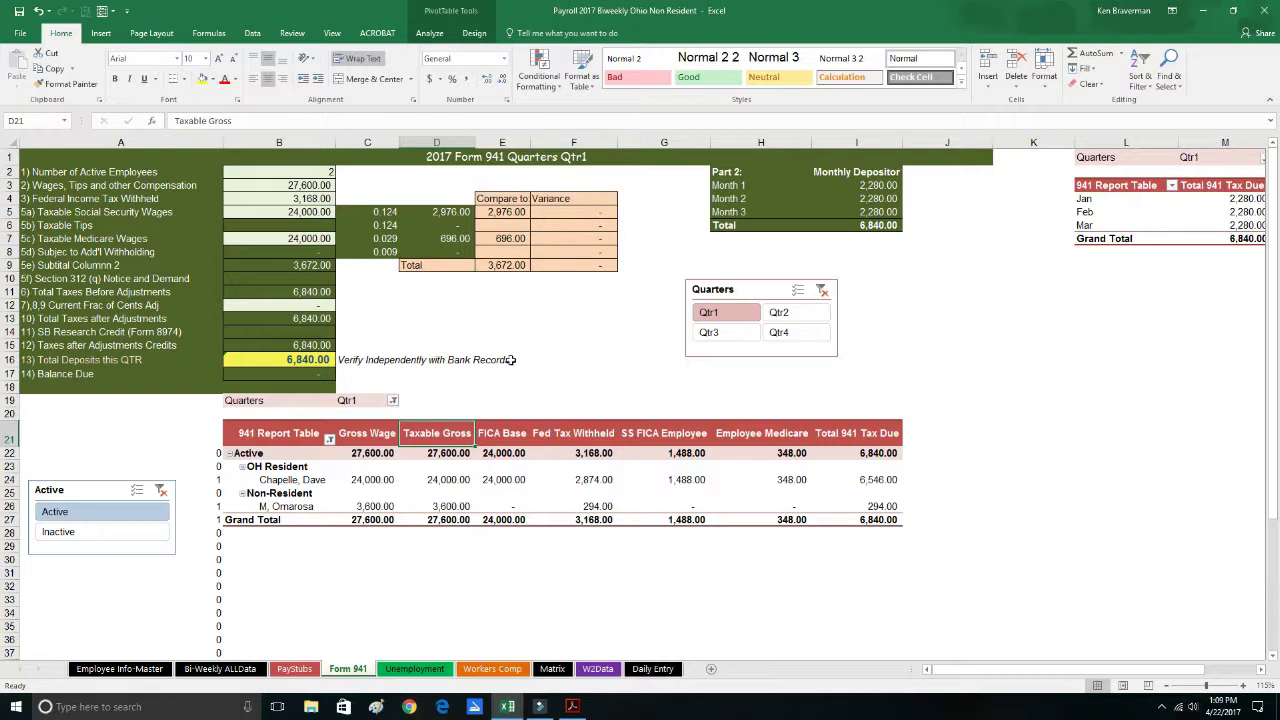
pyautogui.click(585, 433)
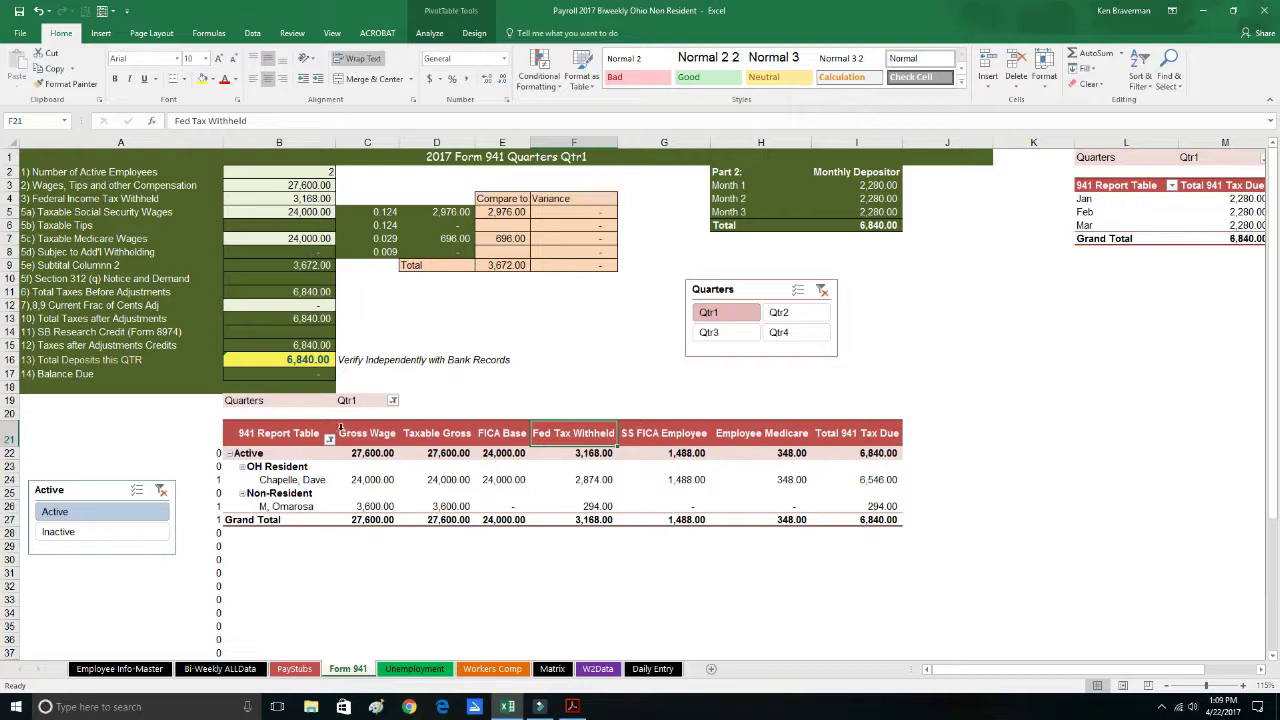
pyautogui.moveTo(375, 436); pyautogui.dragTo(840, 521)
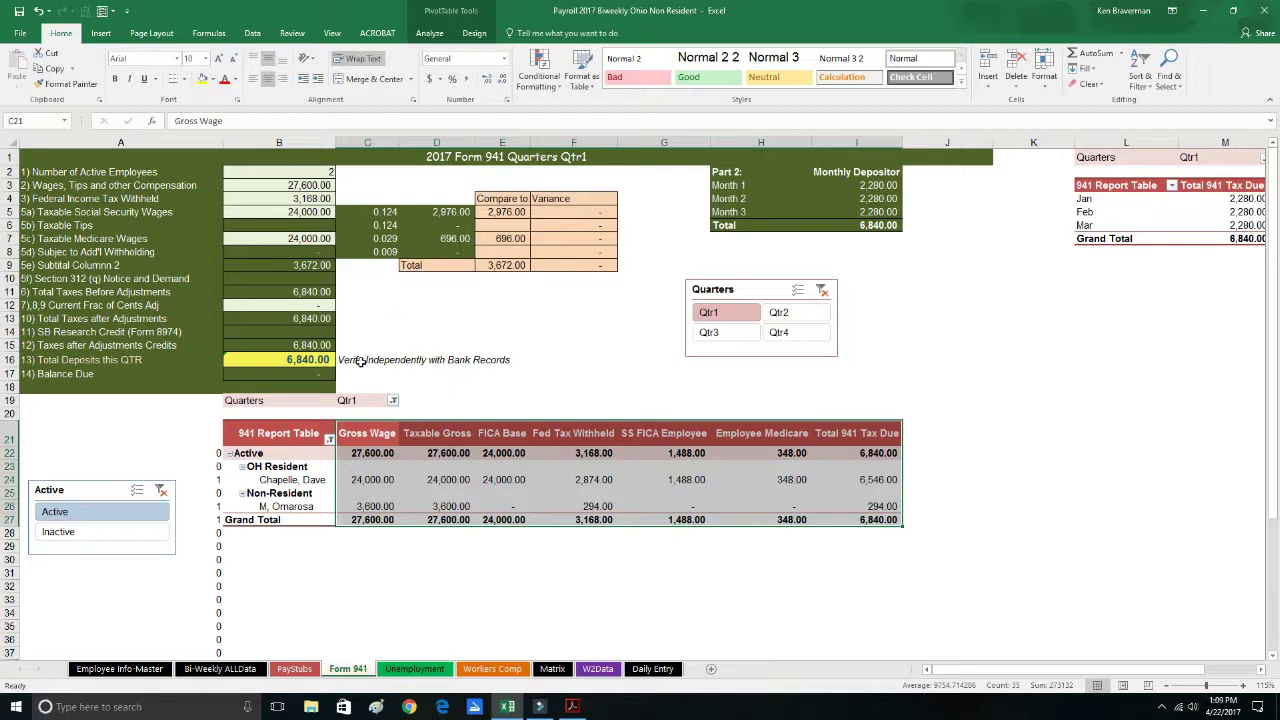